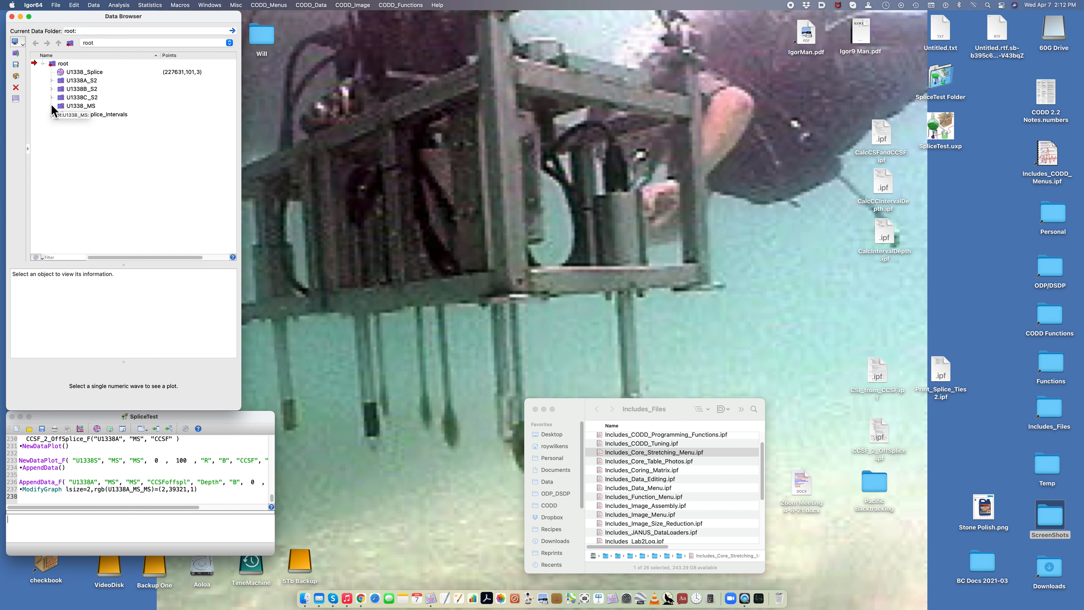
# Step: Review the contents of the U1338_MS and U1338_Splice_Intervals data folders
pyautogui.click(51, 105)
pyautogui.click(51, 106)
pyautogui.click(51, 115)
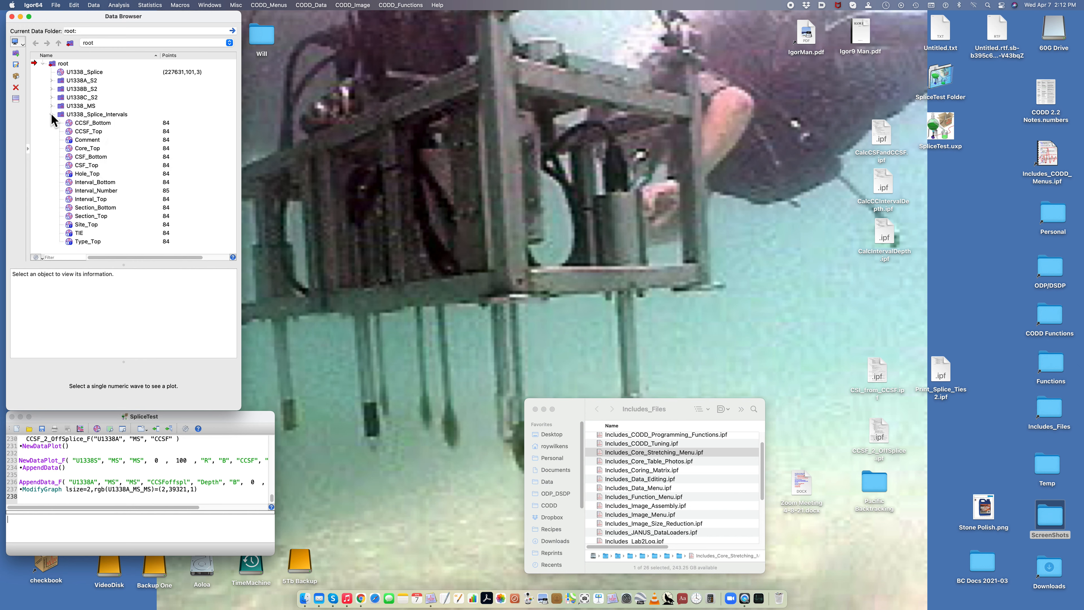
pyautogui.click(51, 114)
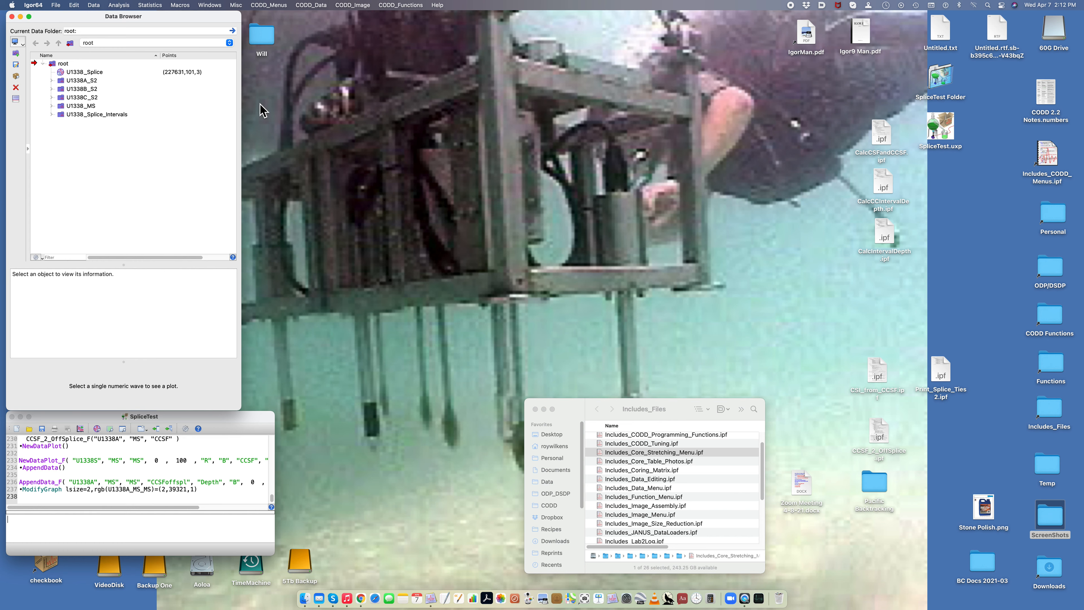
pyautogui.click(313, 5)
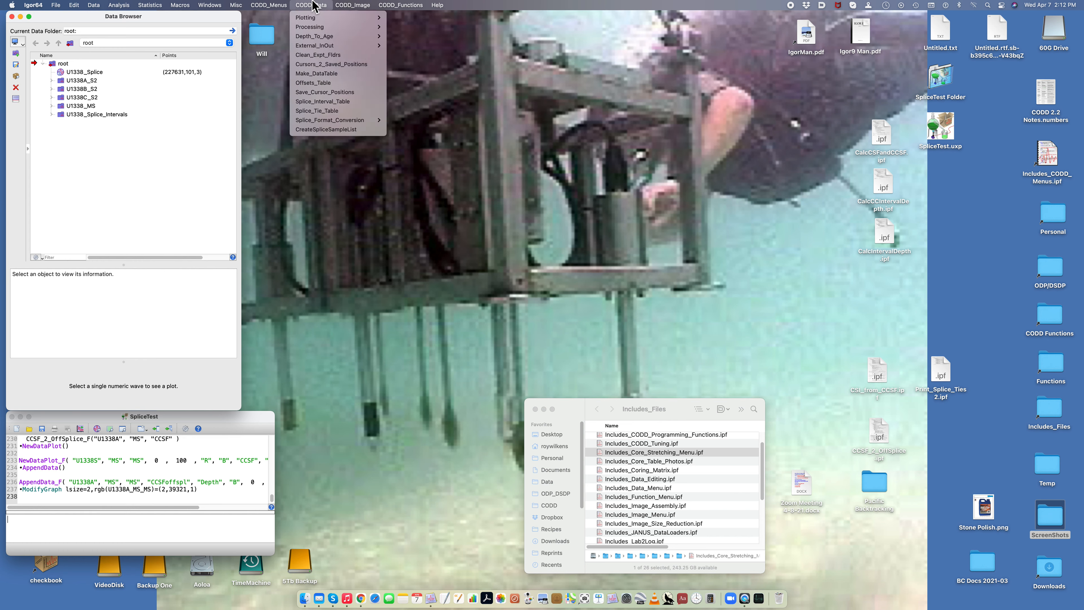
pyautogui.moveTo(321, 122)
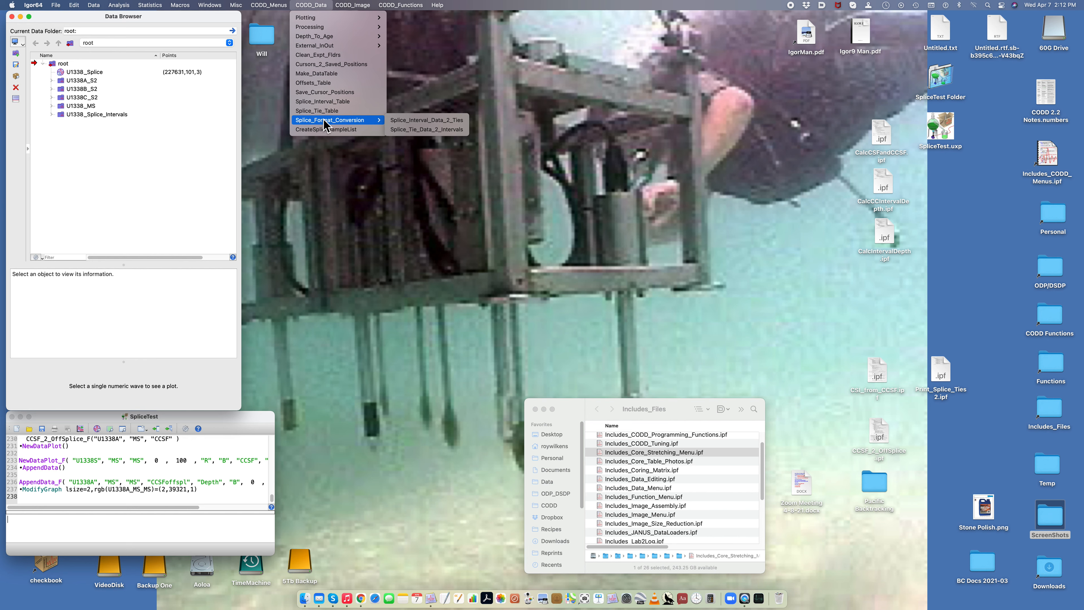
pyautogui.click(431, 130)
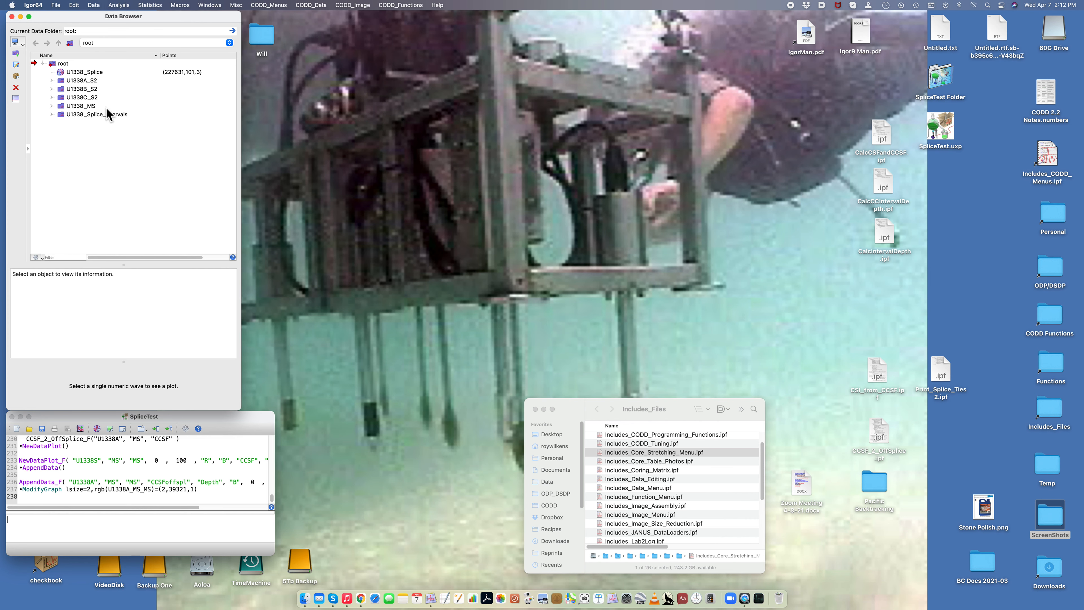
pyautogui.hscroll(1, 81, 169)
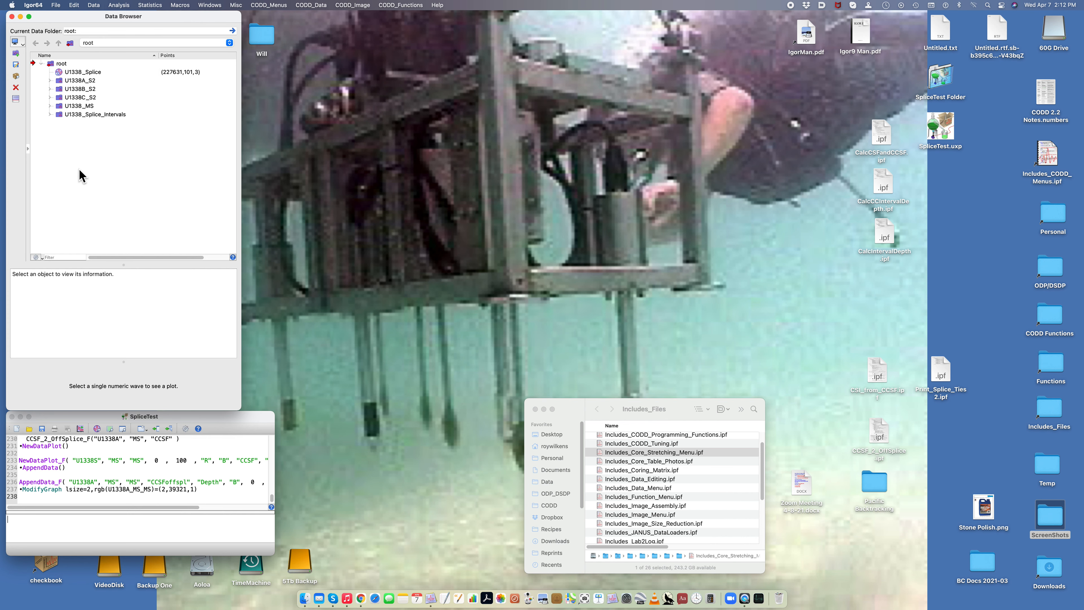
# Step: Load the core stretching commands from Includes_Core_Stretching_Menu.ipf, and close the procedure window and the Includes_Files folder
pyautogui.click(575, 404)
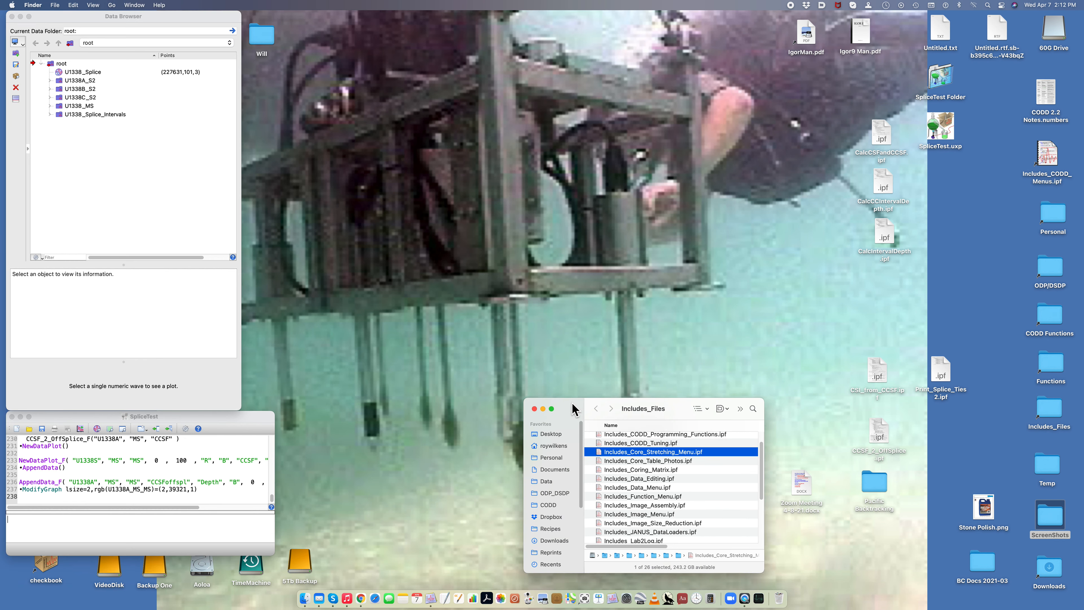
pyautogui.doubleClick(598, 452)
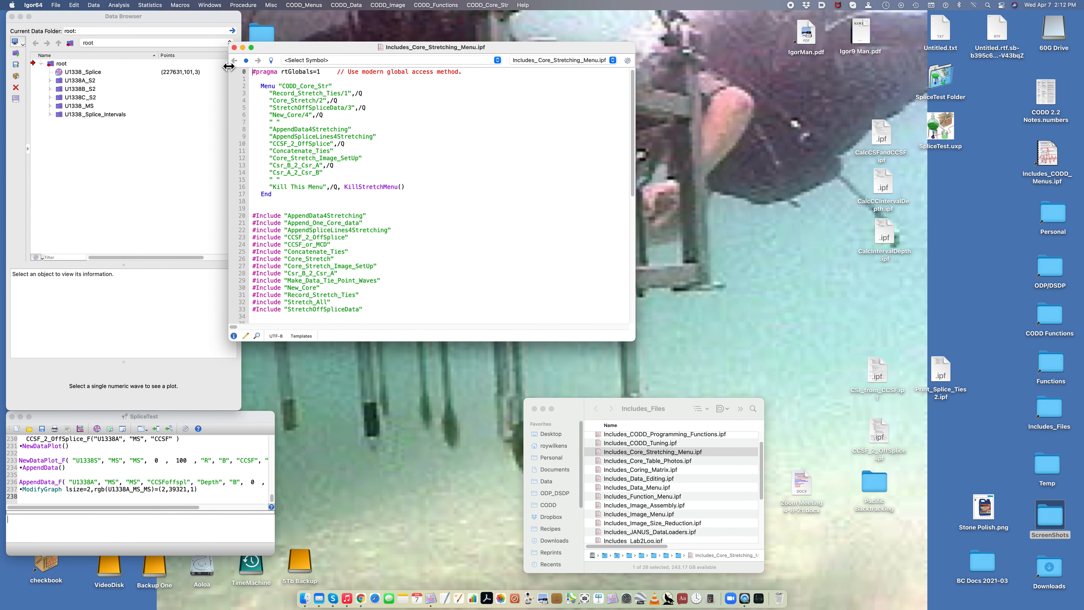
pyautogui.click(234, 48)
pyautogui.click(519, 322)
pyautogui.click(534, 409)
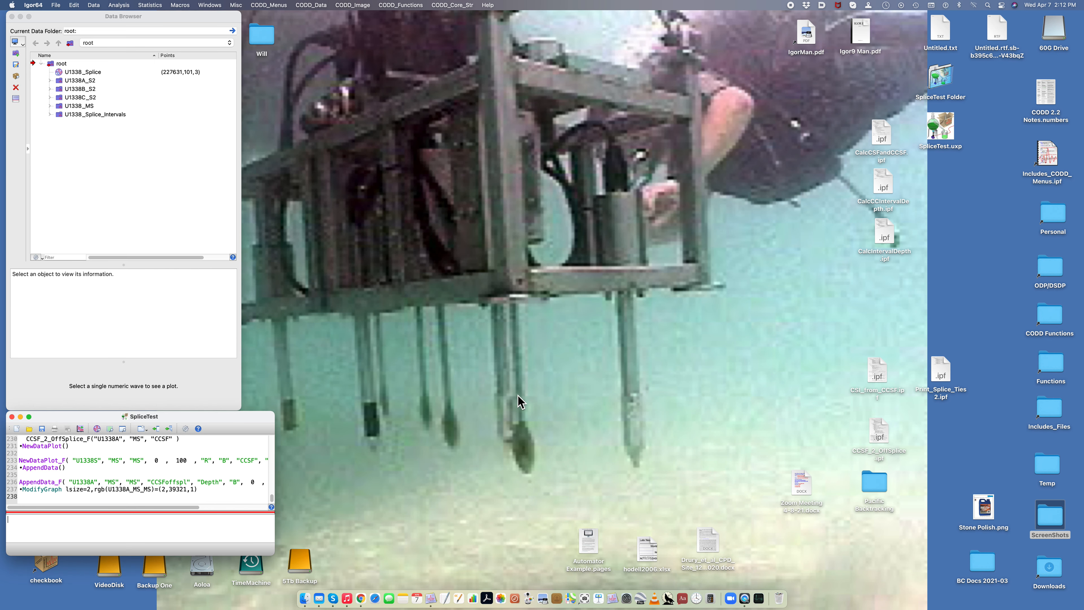
pyautogui.click(184, 182)
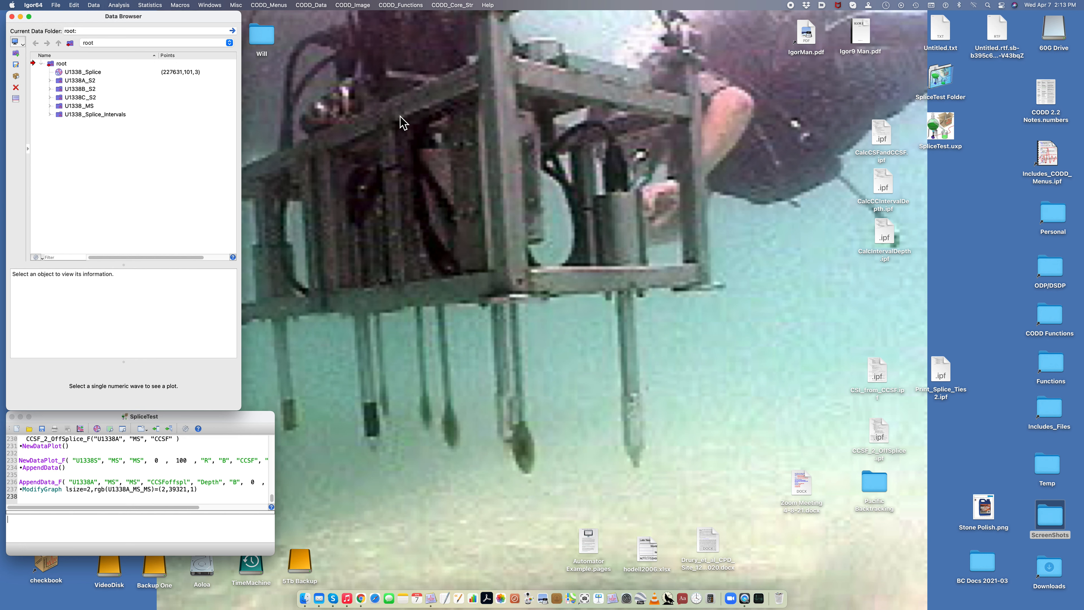
# Step: Run Core_Stretch_Image_SetUp for hole U1338A with core image S2_U1338A_01
pyautogui.click(456, 4)
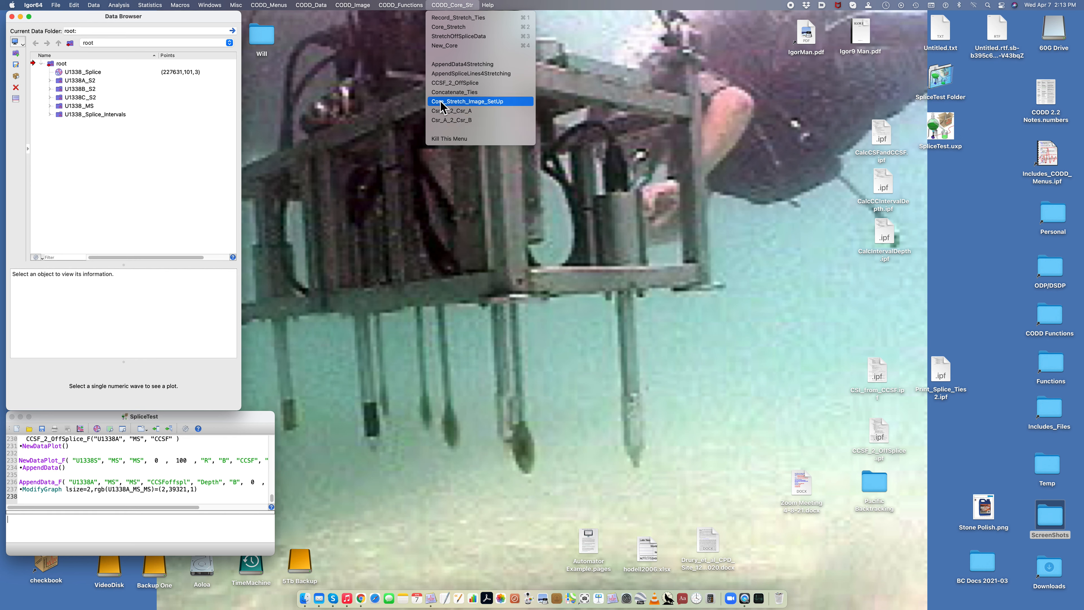
pyautogui.click(465, 102)
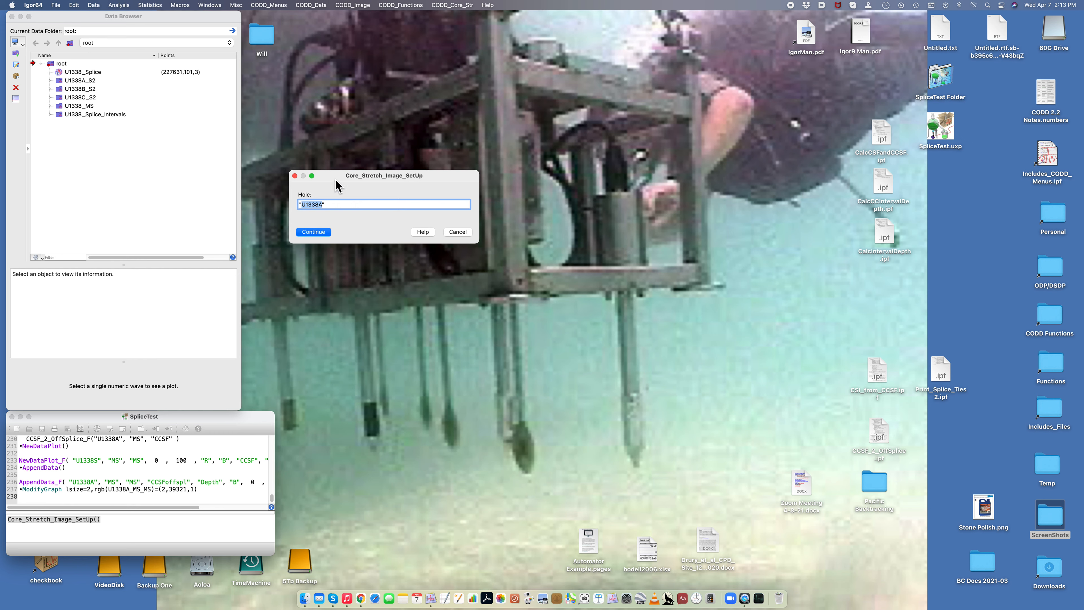
pyautogui.click(314, 234)
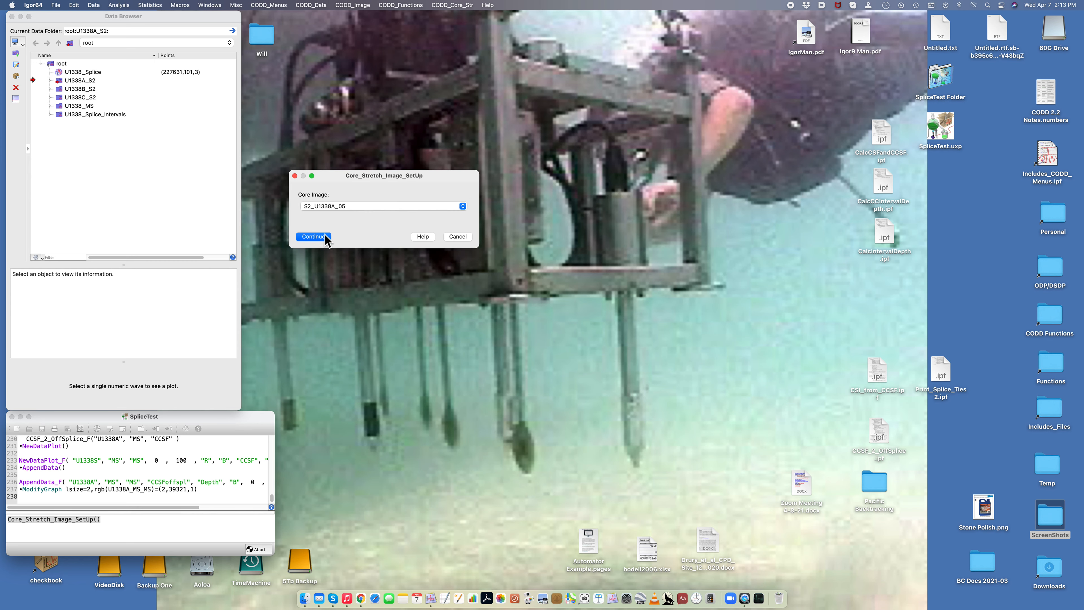
pyautogui.click(333, 205)
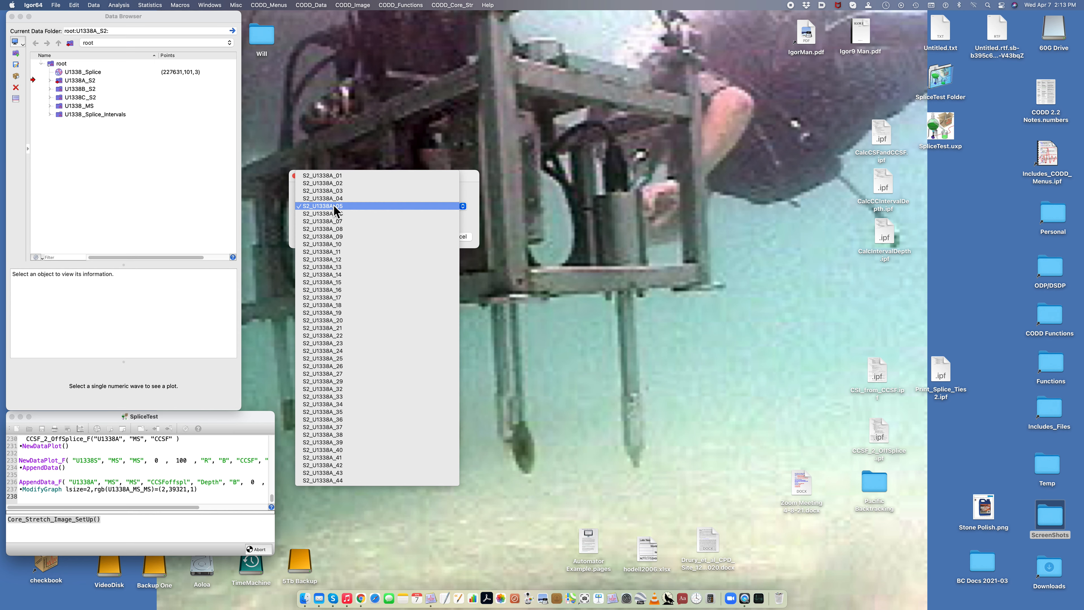
pyautogui.click(329, 177)
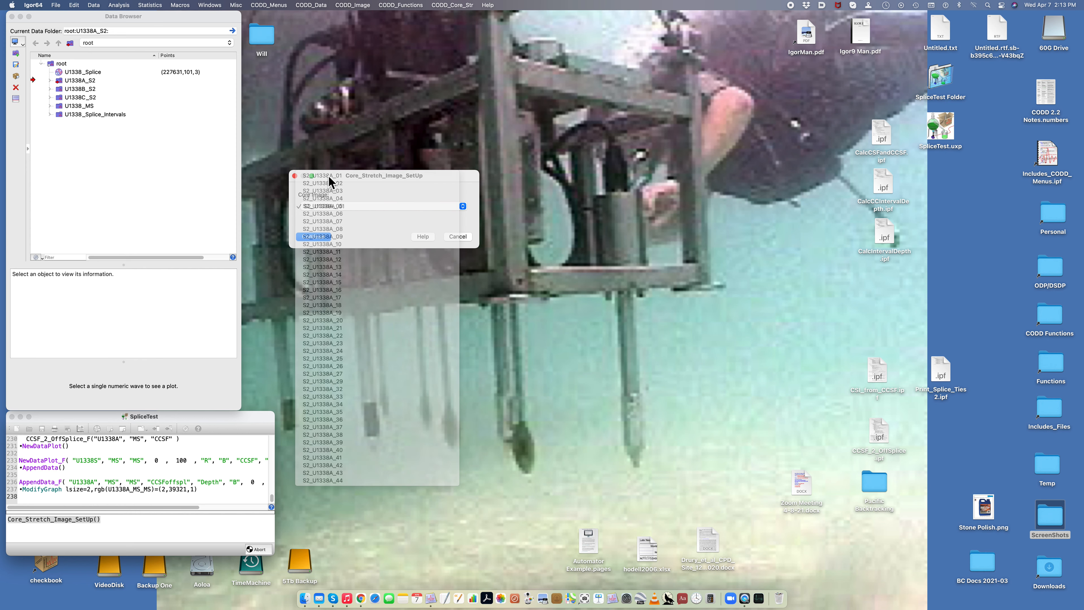
pyautogui.click(318, 236)
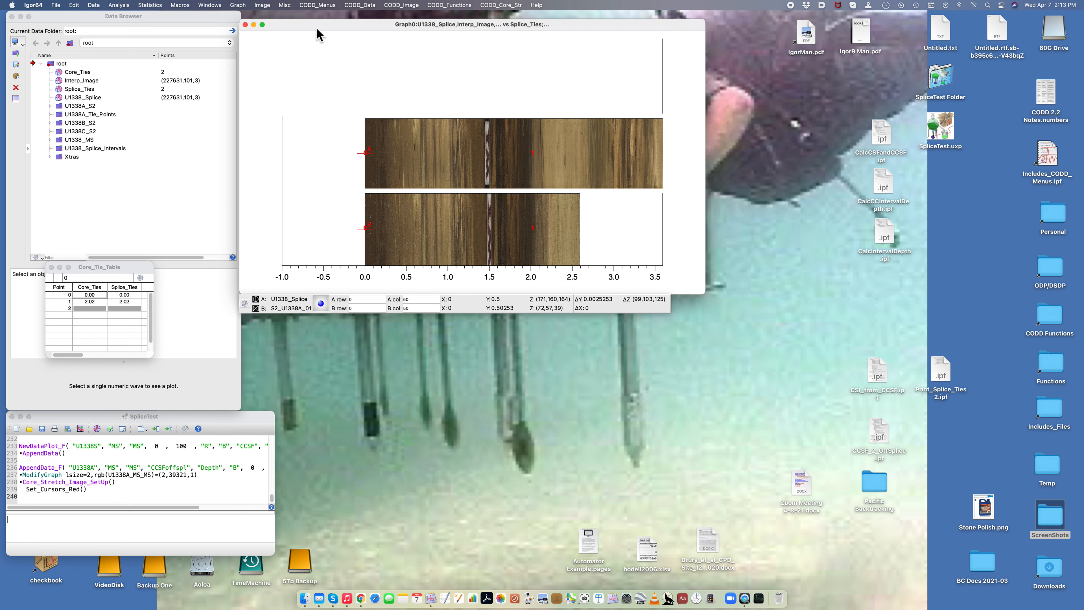
# Step: Move the core tie table below the graph and add the splice lines with AppendSpliceLines4Stretching
pyautogui.moveTo(103, 270); pyautogui.dragTo(457, 321)
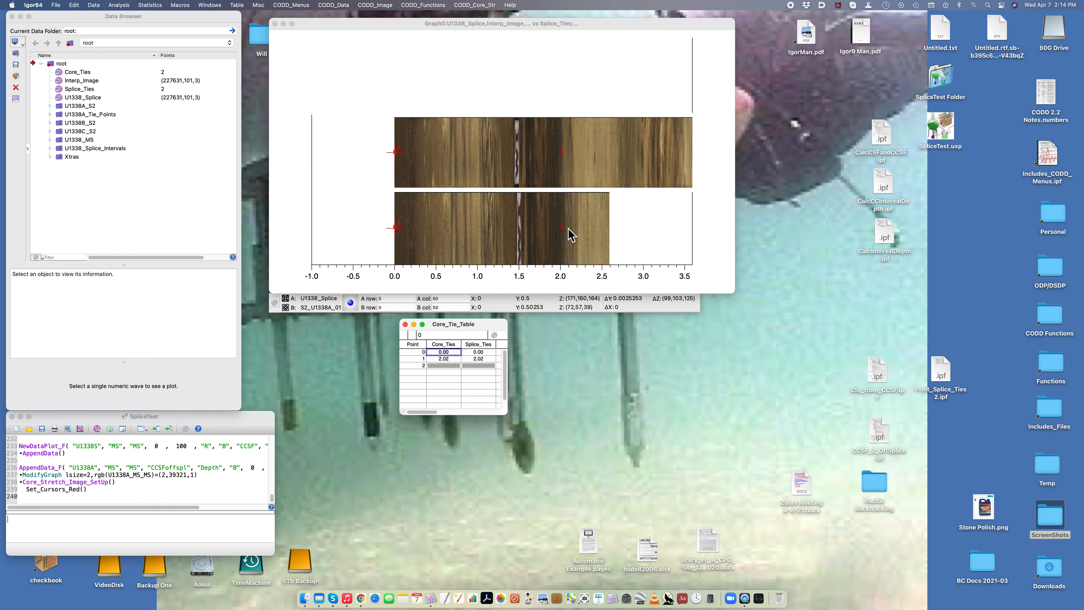
pyautogui.click(472, 3)
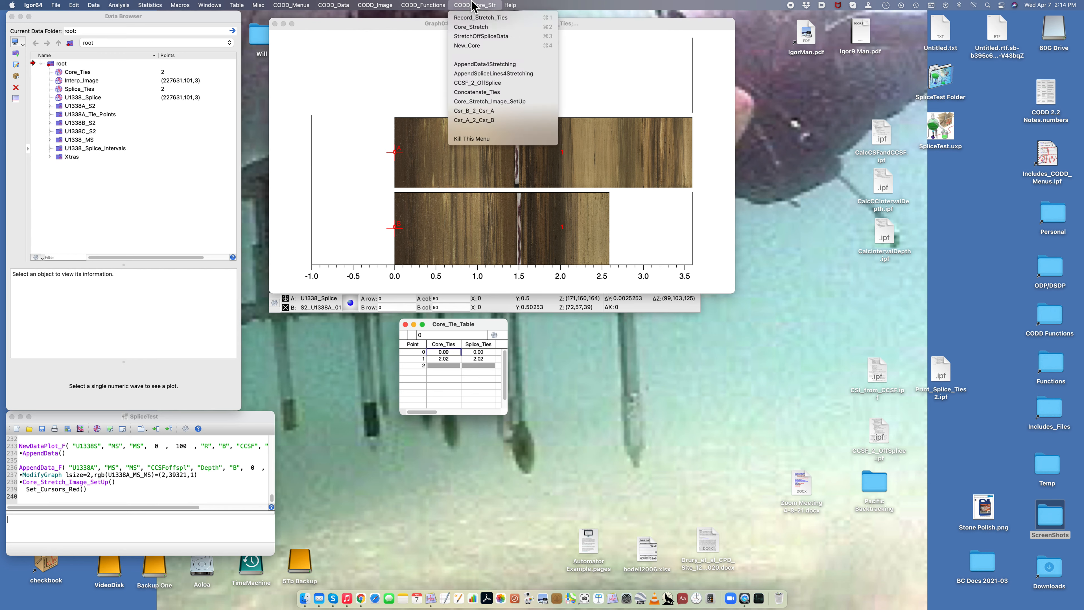
pyautogui.click(491, 75)
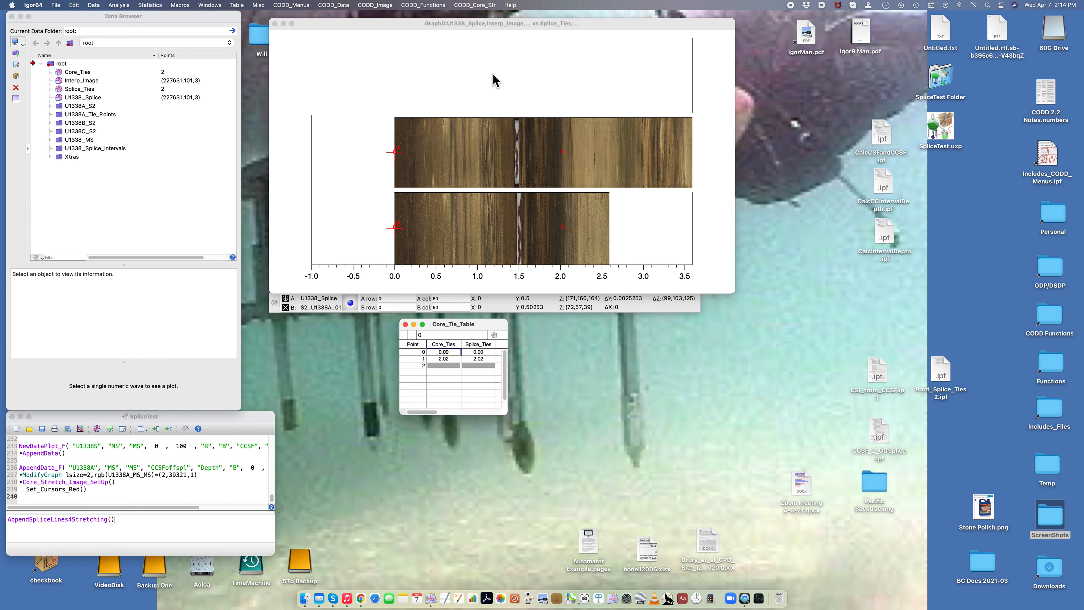
pyautogui.click(315, 232)
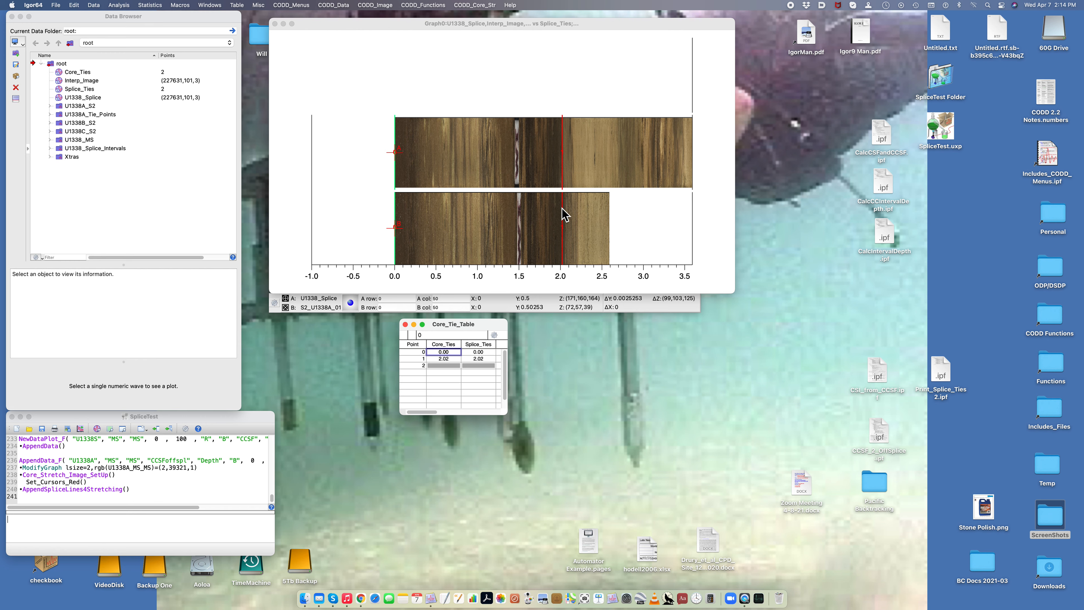
# Step: Run Core_Stretch on the core image and append hole U1338A's data to the graph with technique MS and data MS
pyautogui.click(474, 4)
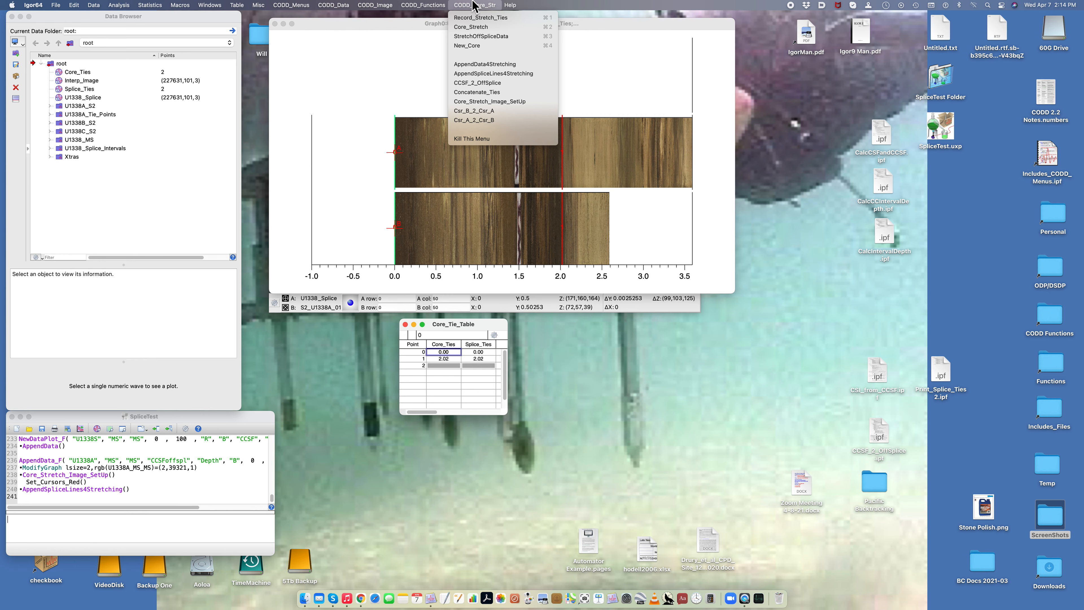
pyautogui.click(472, 27)
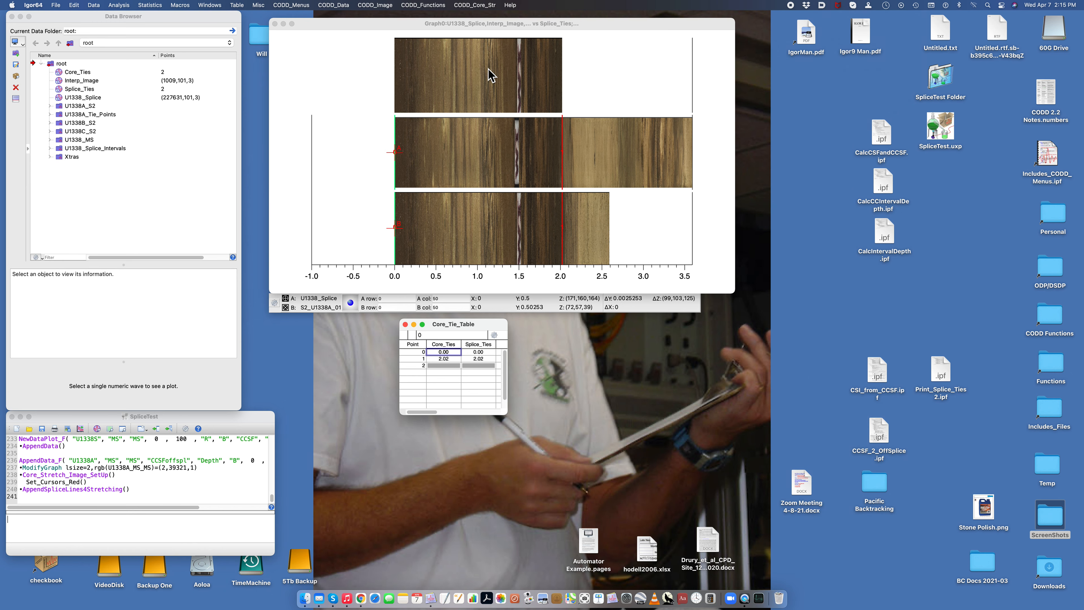
pyautogui.click(474, 5)
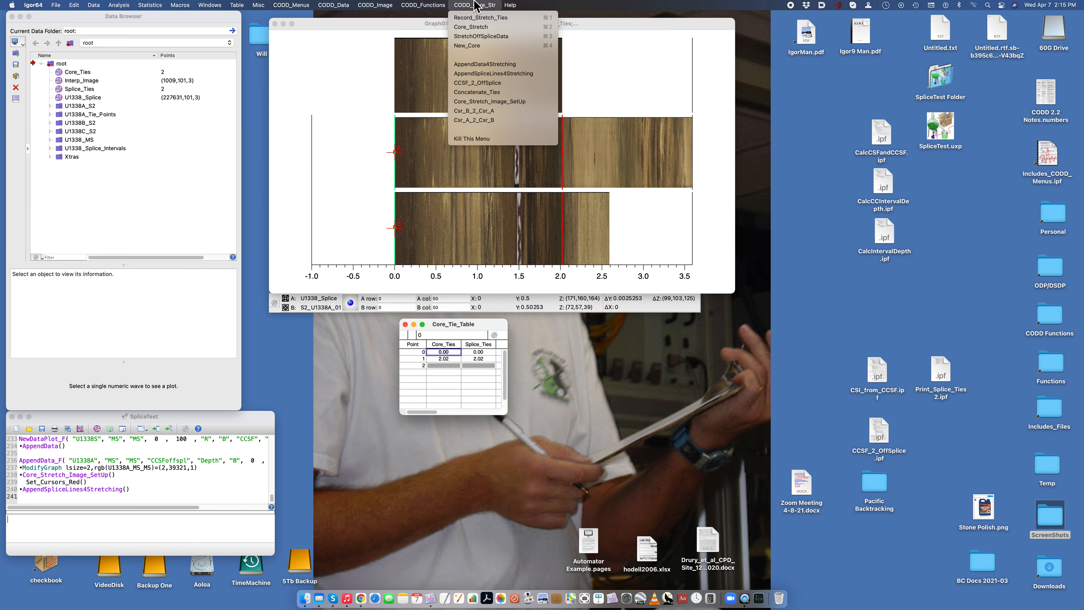
pyautogui.click(488, 69)
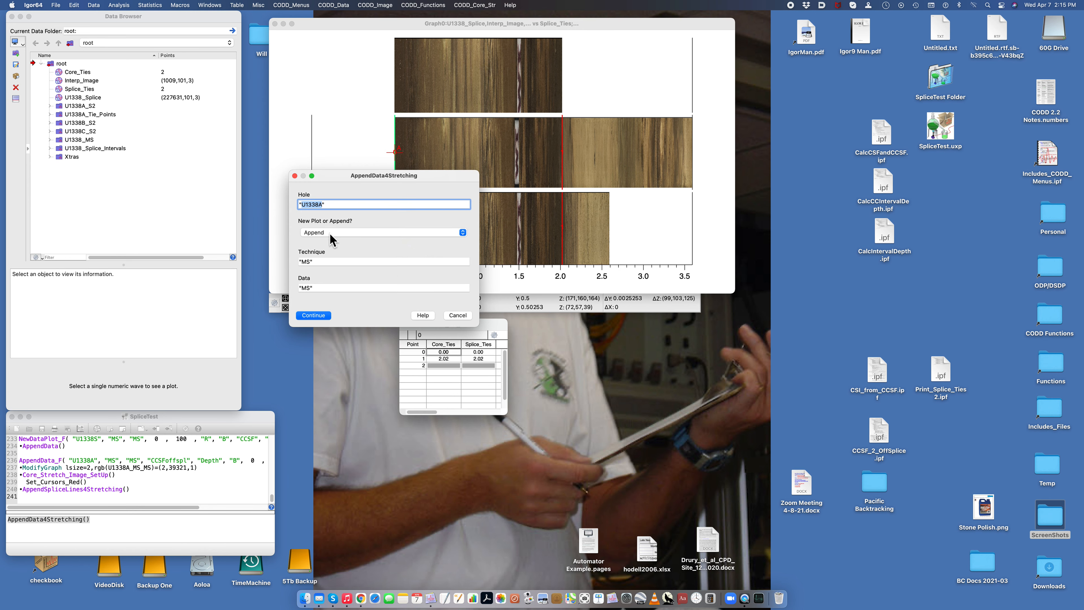
pyautogui.click(313, 316)
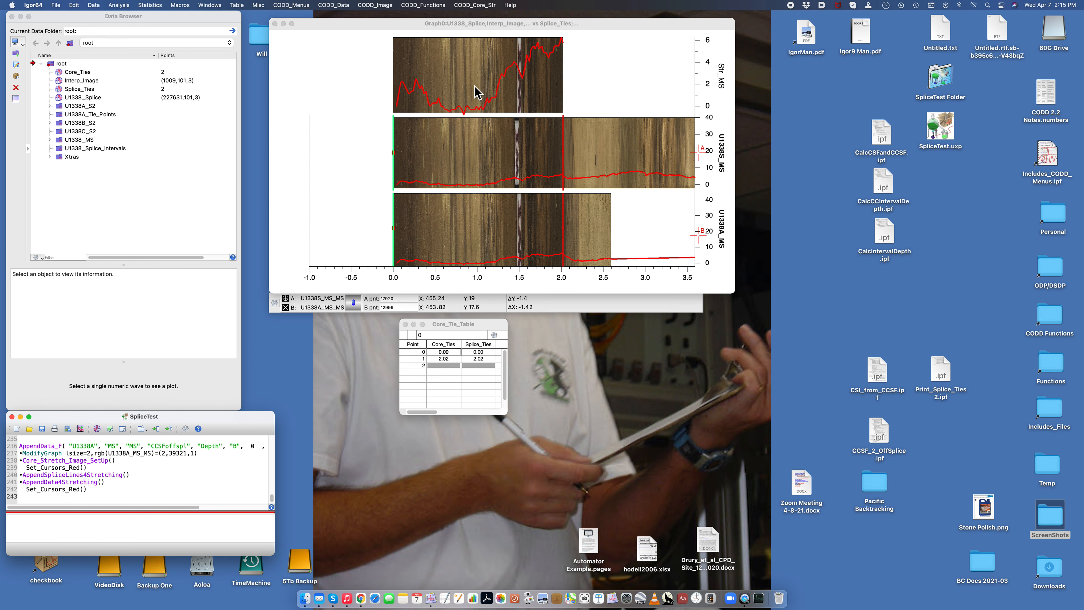
# Step: Set the MS data range of the top graph to a lower limit of -2 and an upper limit of 10
pyautogui.click(333, 6)
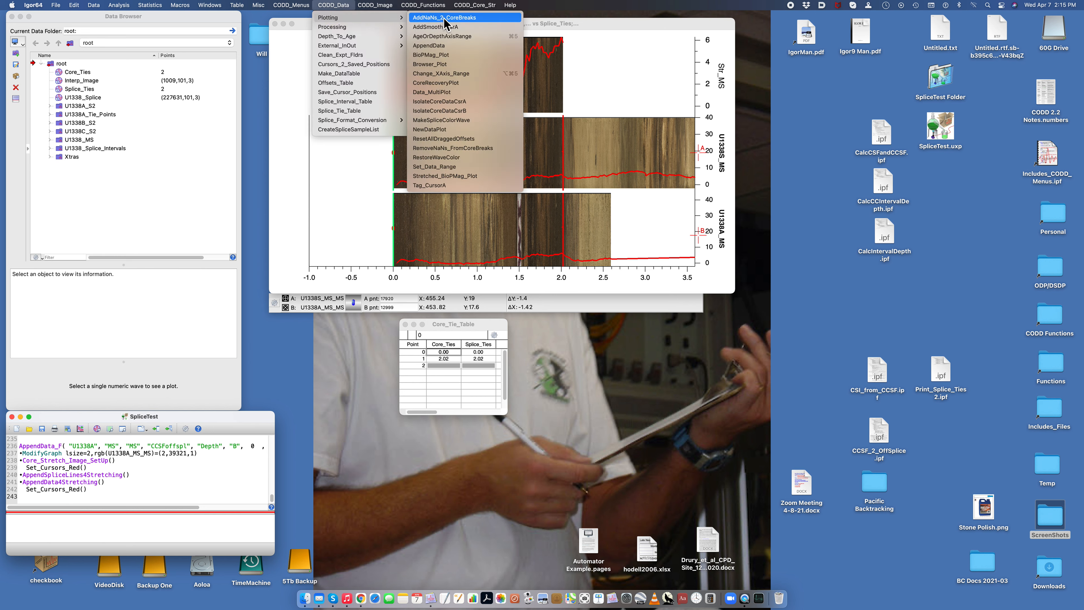
pyautogui.click(447, 171)
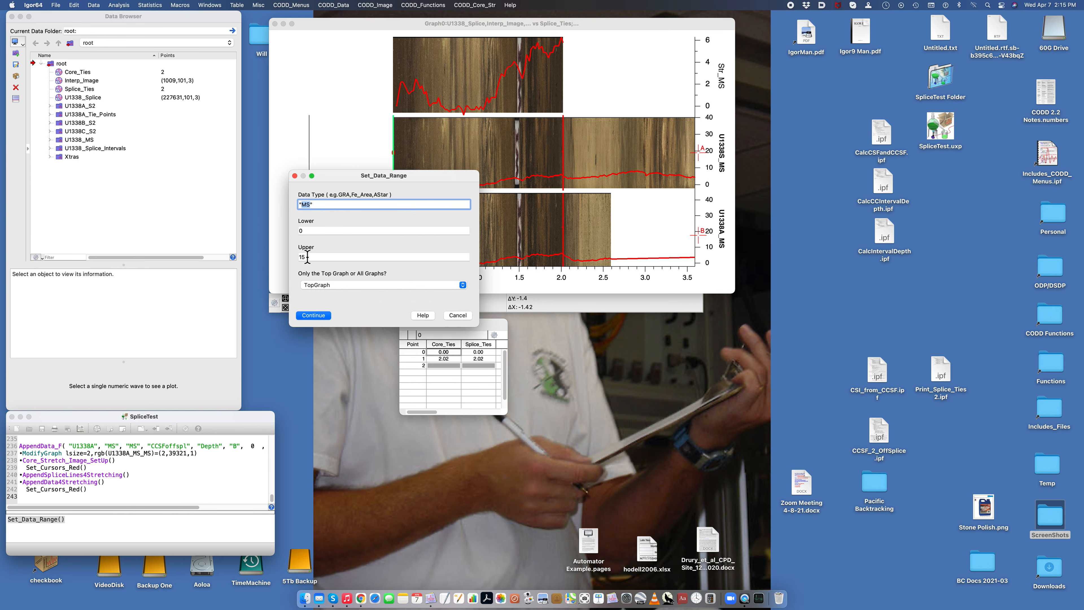
pyautogui.press('Tab')
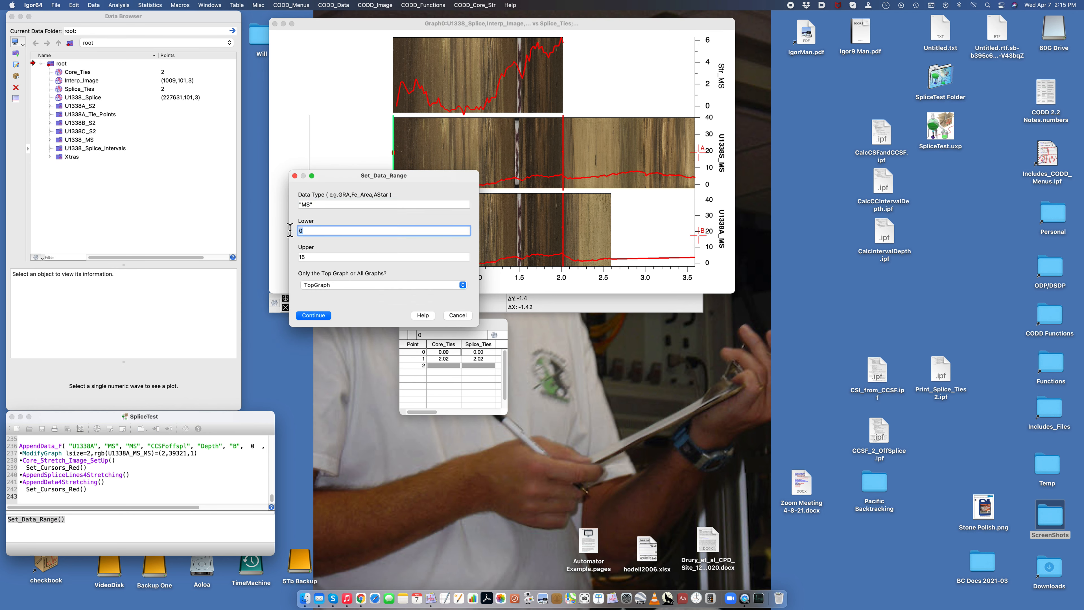
pyautogui.write('-2')
pyautogui.click(312, 257)
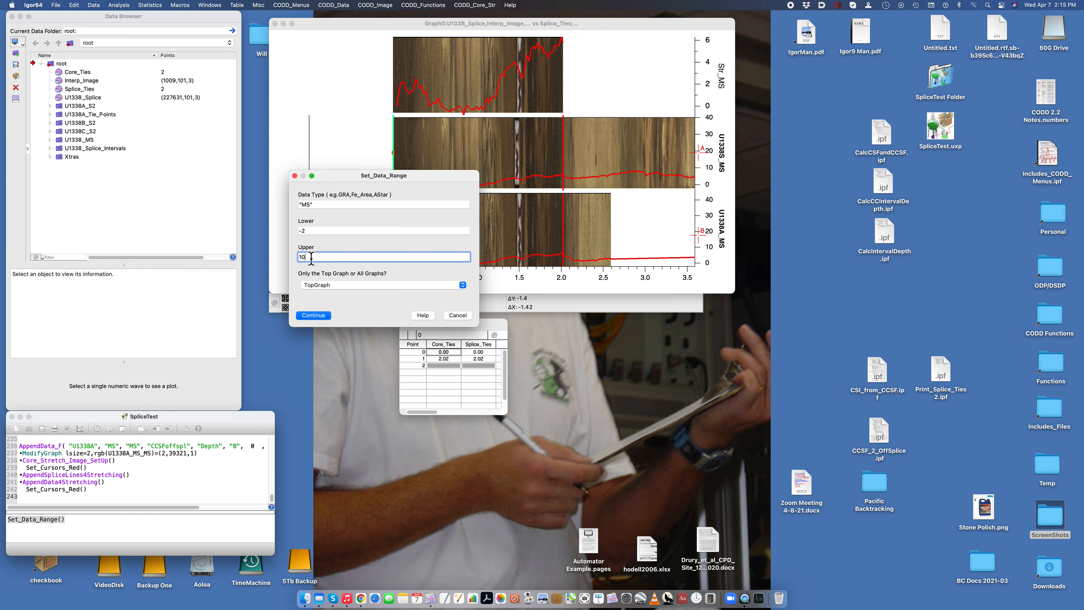
pyautogui.press('Return')
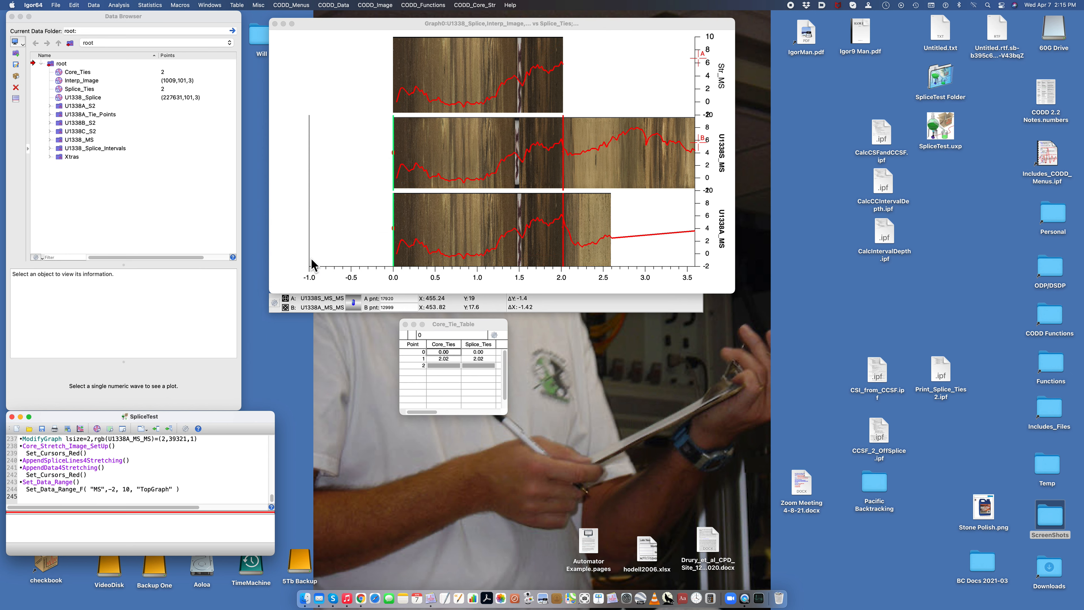
# Step: Place cursor A on the U1338 splice image at about 2.75 and cursor B on the S2_U1338A_01 core image at about 0.87
pyautogui.click(286, 302)
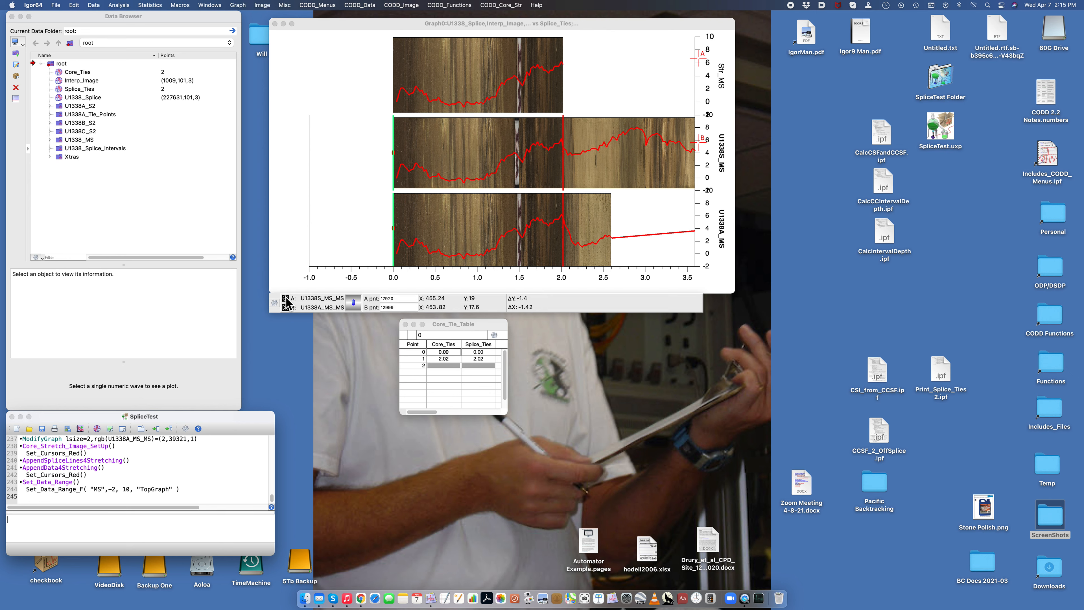
pyautogui.moveTo(288, 299); pyautogui.dragTo(625, 162)
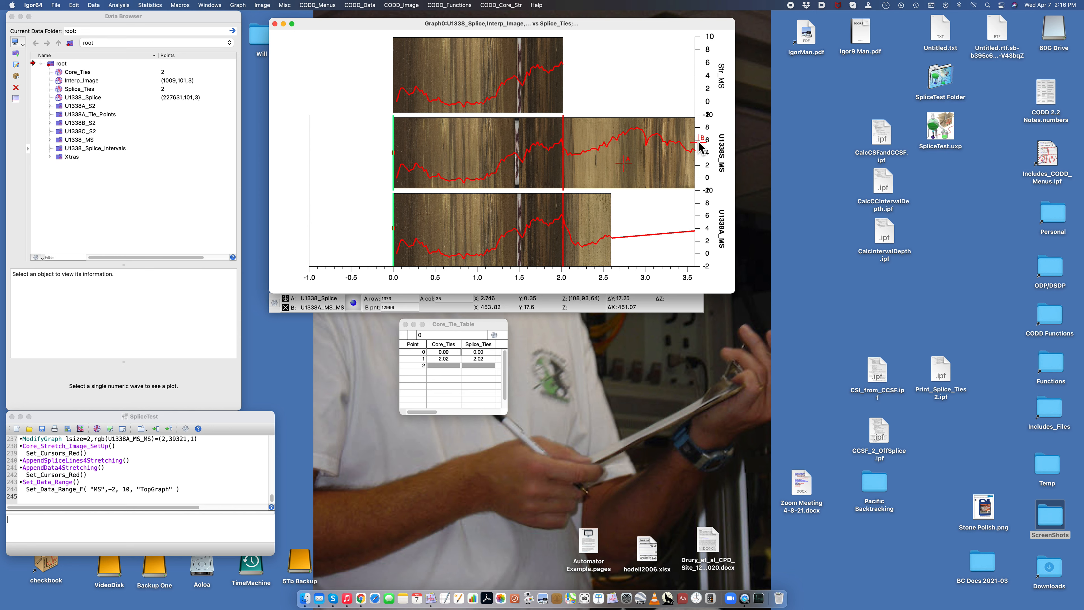
pyautogui.click(286, 308)
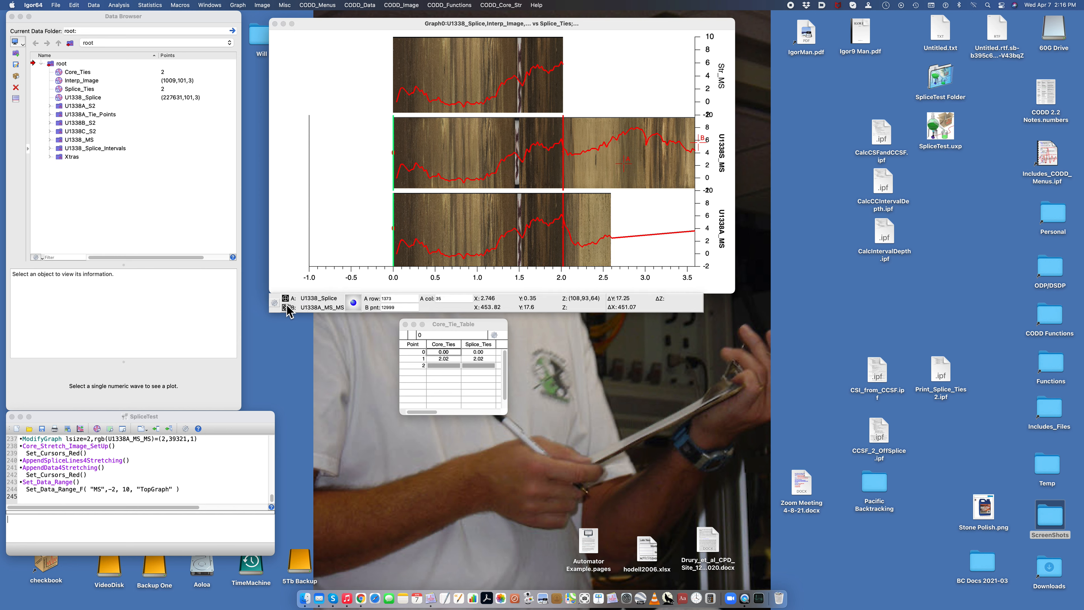
pyautogui.moveTo(298, 306); pyautogui.dragTo(469, 221)
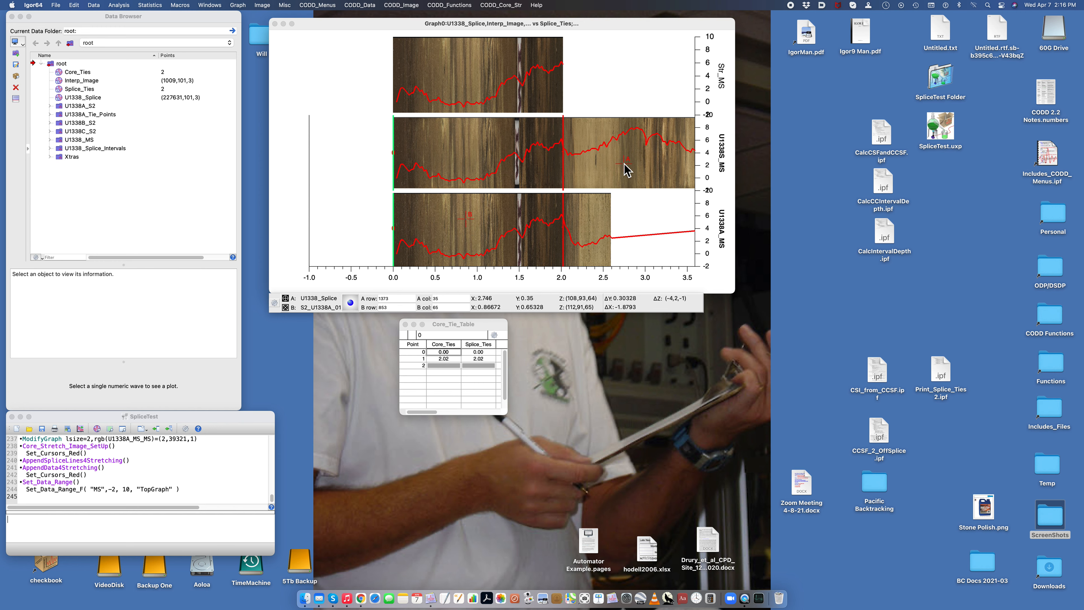
# Step: Set the cursors to green, and move cursor A to about 2.63 on the splice image and cursor B to about 2.32 on the core image
pyautogui.click(451, 6)
pyautogui.moveTo(452, 46)
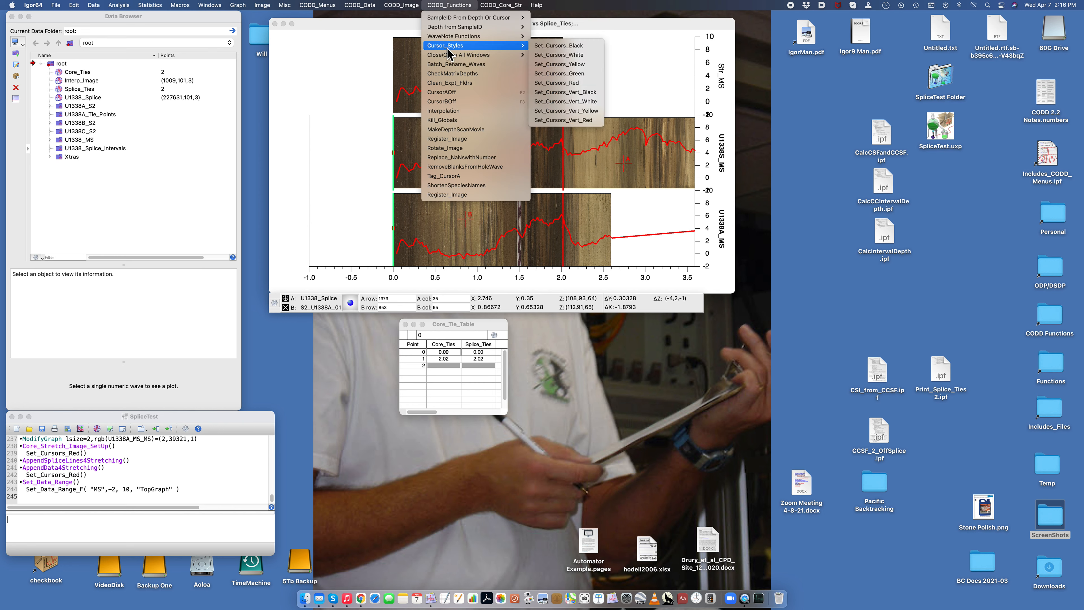
pyautogui.click(569, 79)
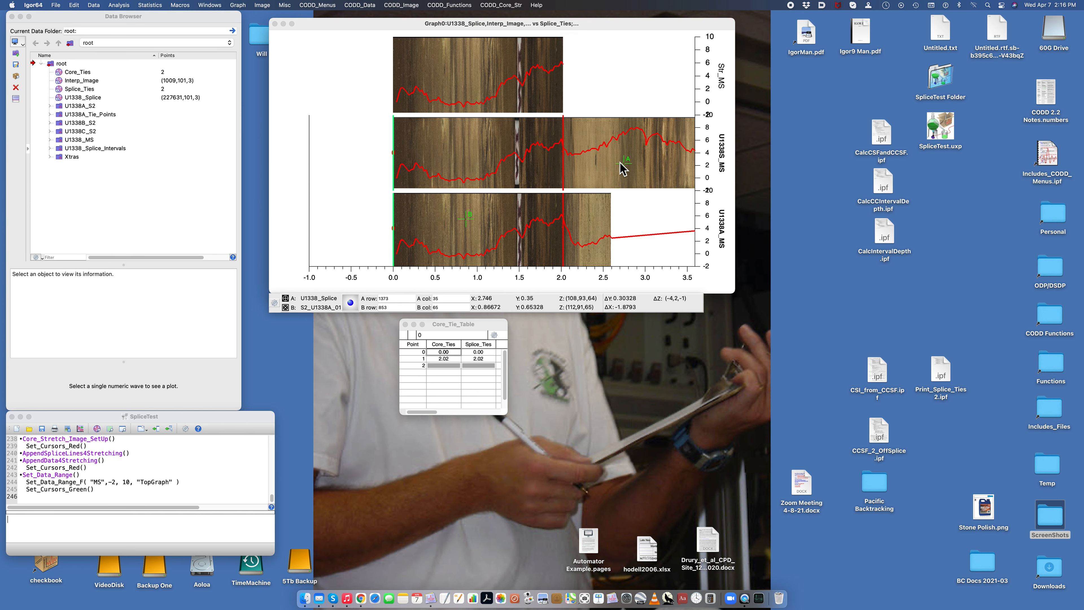
pyautogui.moveTo(623, 164); pyautogui.dragTo(613, 159)
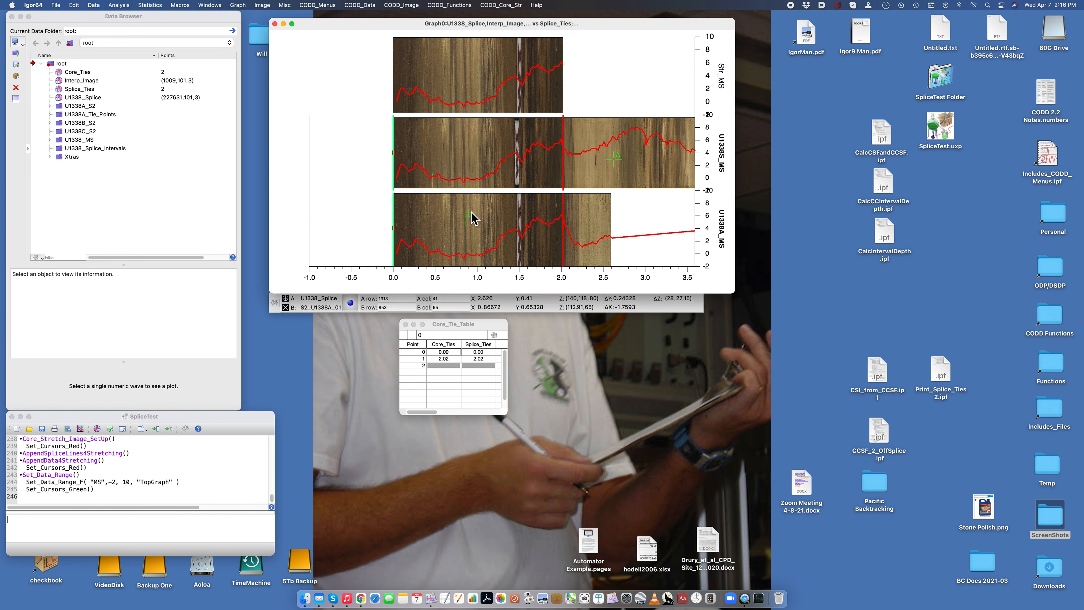
pyautogui.moveTo(467, 219); pyautogui.dragTo(589, 218)
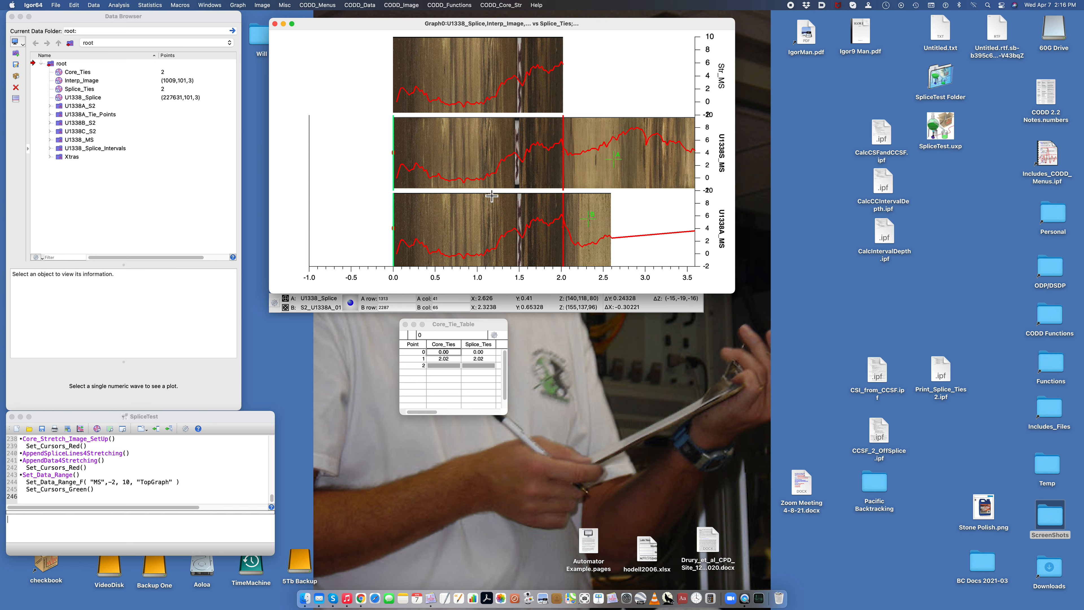
# Step: Change the colour of the tie marker traces Ones and Ones#1 to green
pyautogui.doubleClick(394, 153)
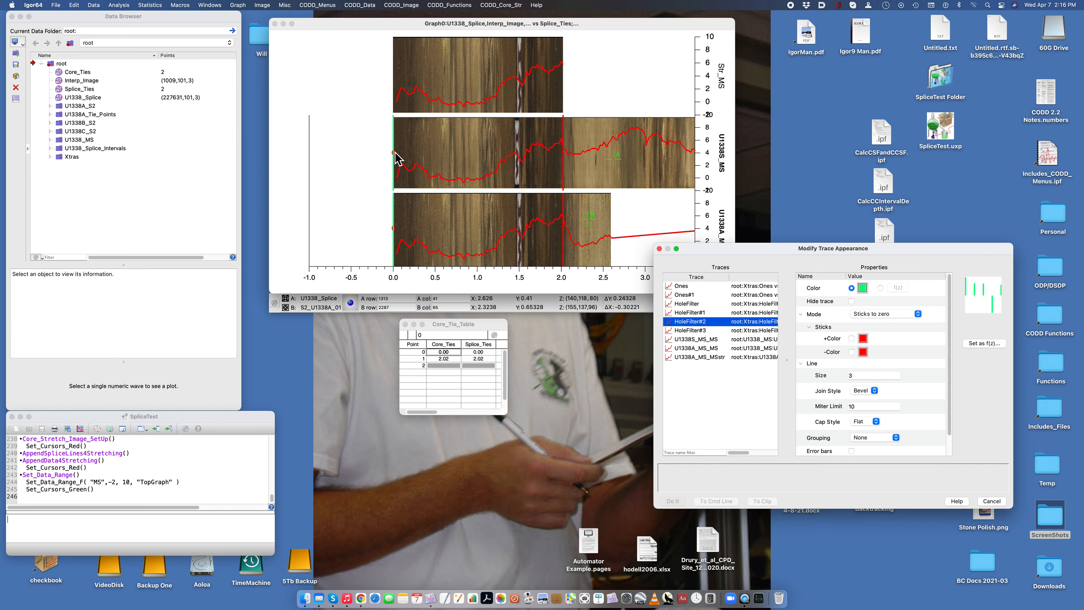
pyautogui.click(711, 288)
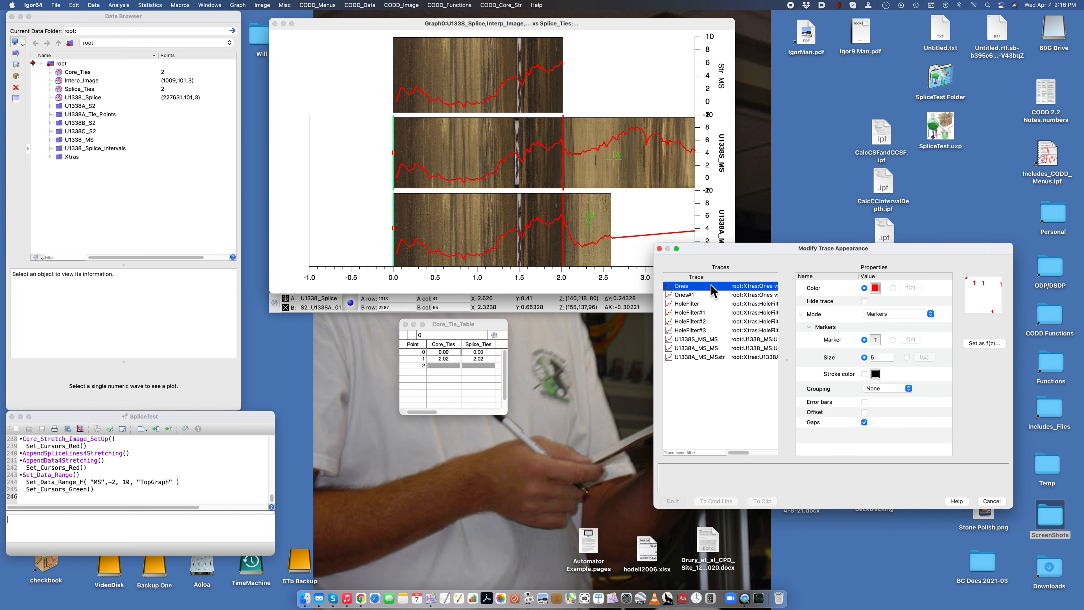
pyautogui.keyDown('shift'); pyautogui.click(692, 295); pyautogui.keyUp('shift')
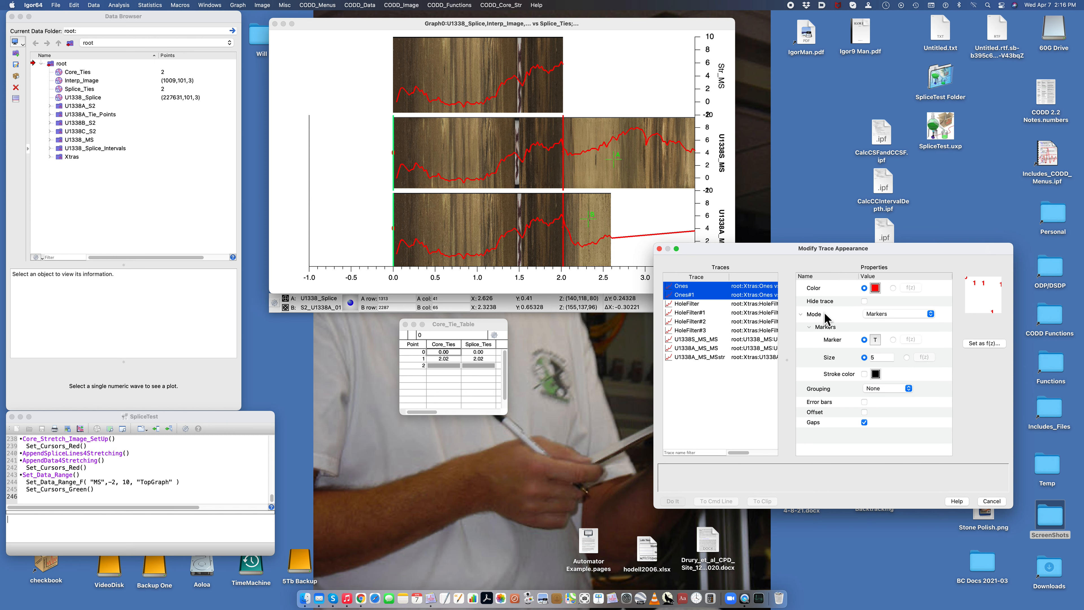
pyautogui.click(875, 288)
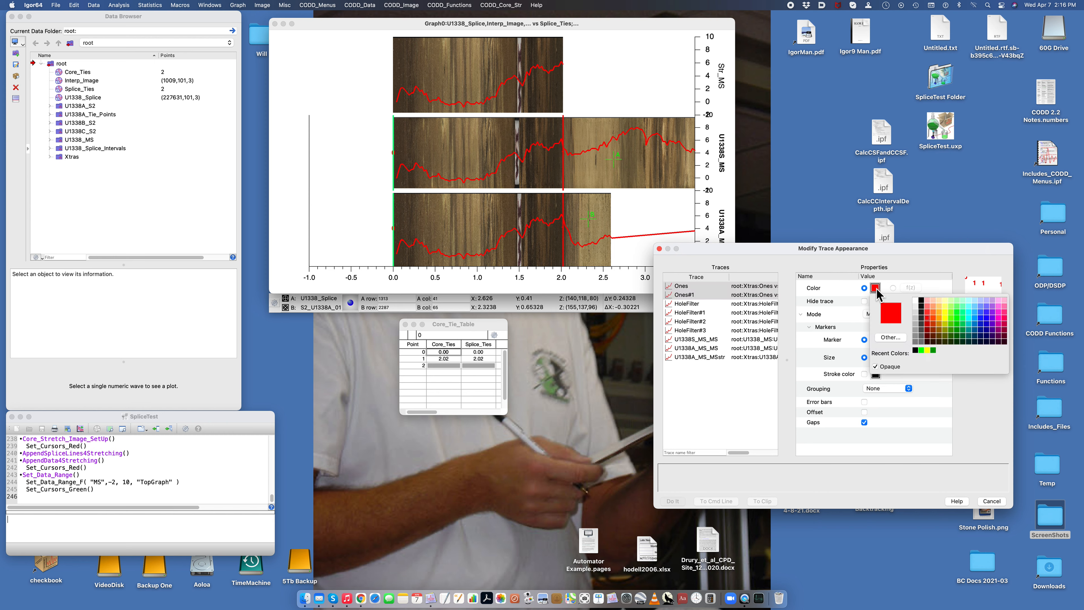
pyautogui.click(921, 350)
pyautogui.click(674, 502)
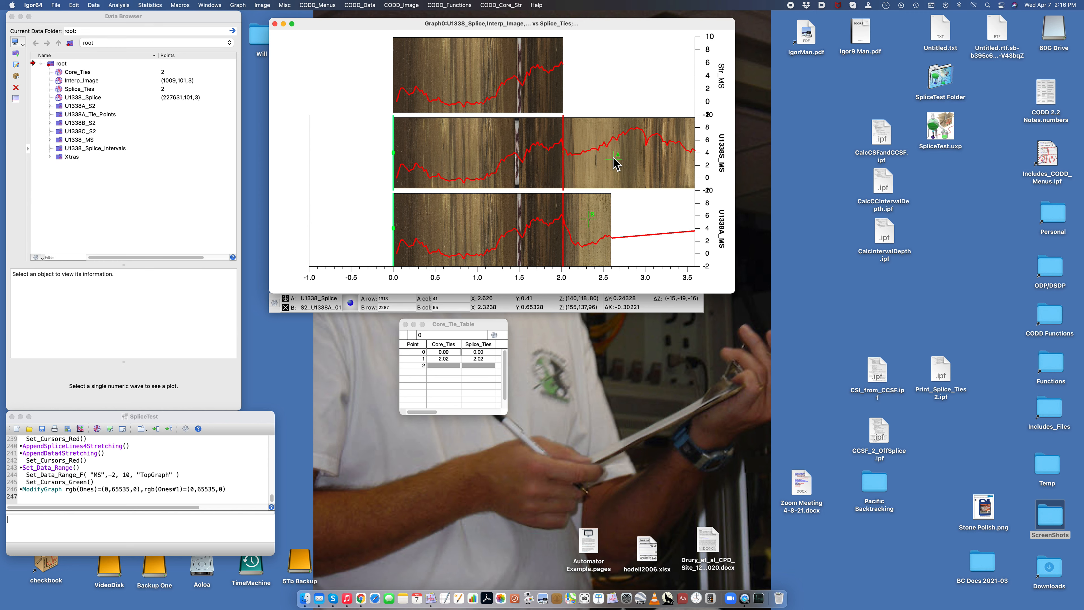
# Step: Place cursor A at about 2.11 on the splice image and cursor B at about 2.20 on the core image, and record the stretch tie
pyautogui.moveTo(614, 163); pyautogui.dragTo(589, 165)
pyautogui.moveTo(547, 81); pyautogui.dragTo(548, 167)
pyautogui.moveTo(568, 224); pyautogui.dragTo(629, 234)
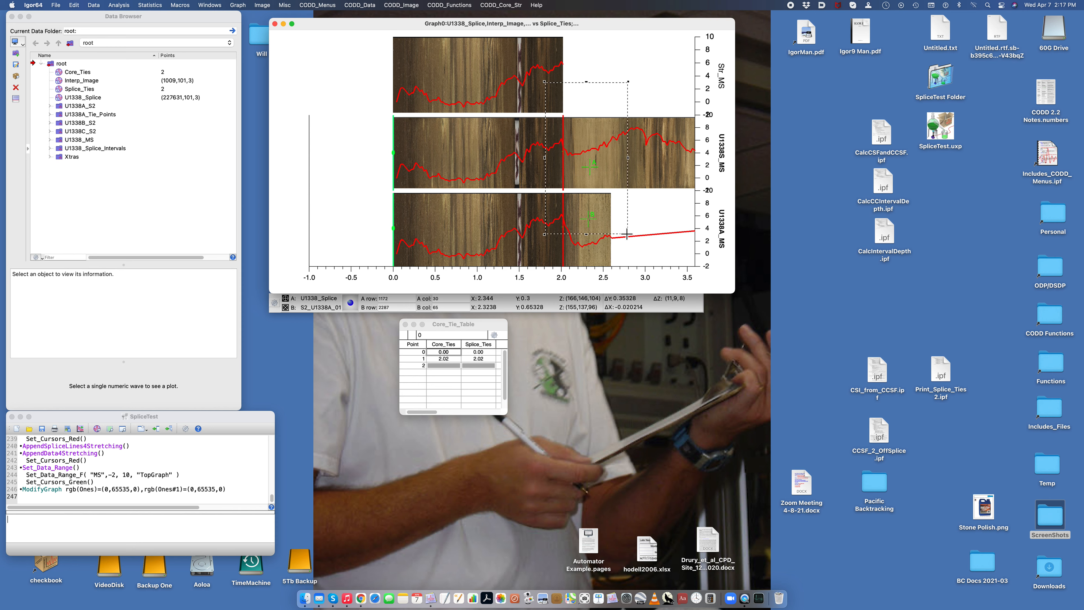
pyautogui.click(613, 212)
pyautogui.click(632, 223)
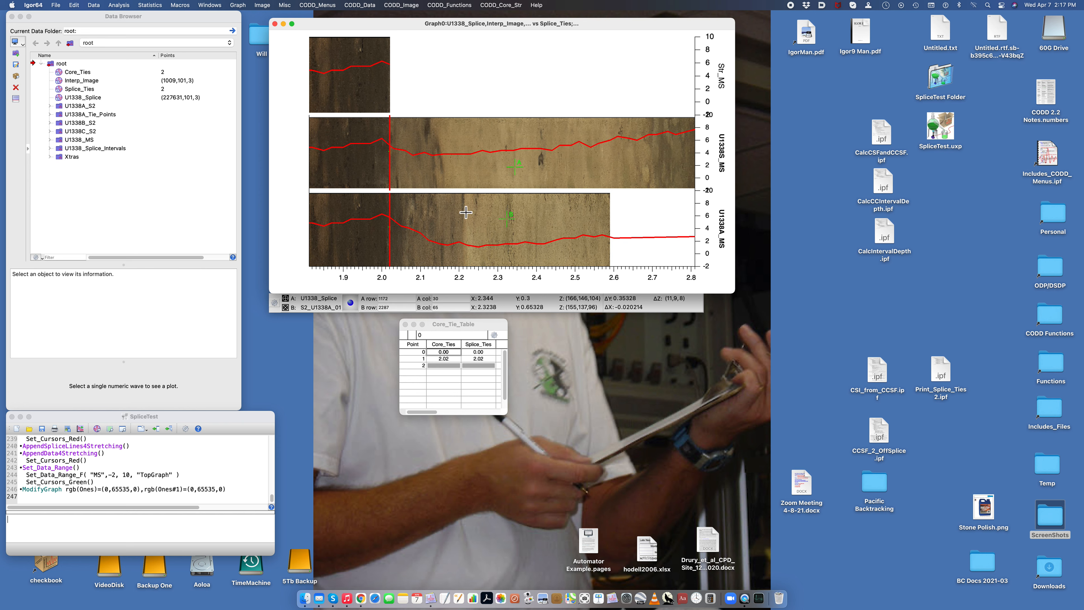
pyautogui.moveTo(517, 171); pyautogui.dragTo(446, 167)
pyautogui.moveTo(508, 220); pyautogui.dragTo(463, 223)
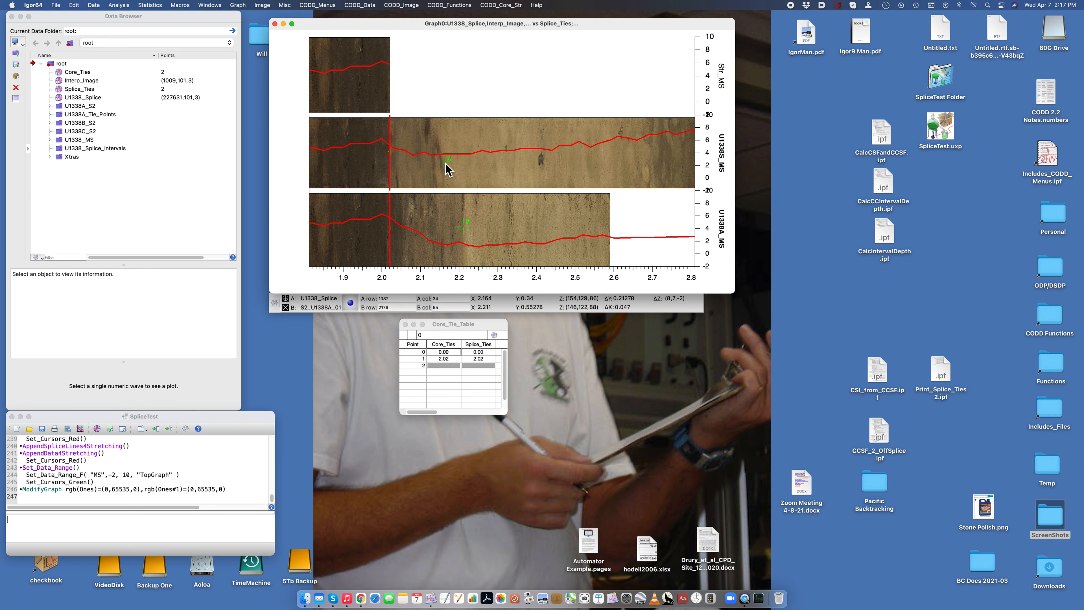
pyautogui.moveTo(445, 164); pyautogui.dragTo(425, 140)
pyautogui.moveTo(464, 225); pyautogui.dragTo(459, 223)
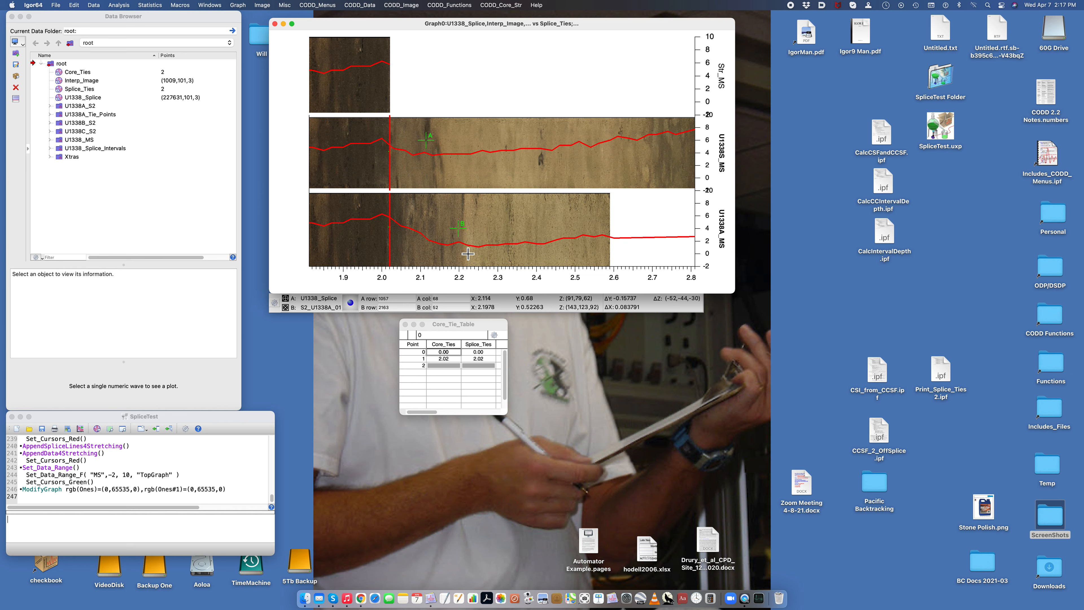
pyautogui.click(507, 5)
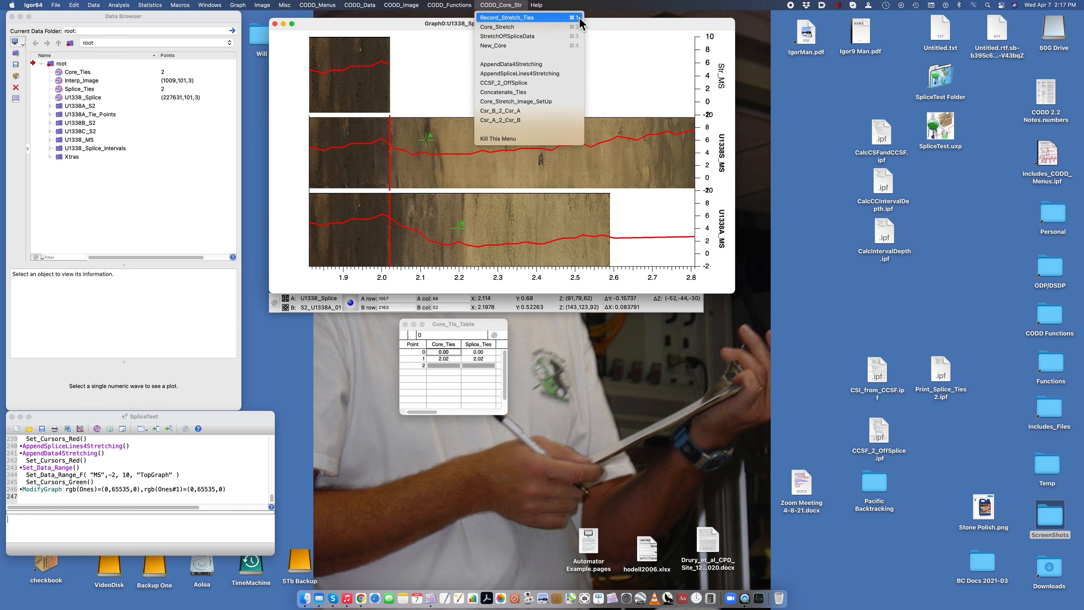
pyautogui.click(517, 19)
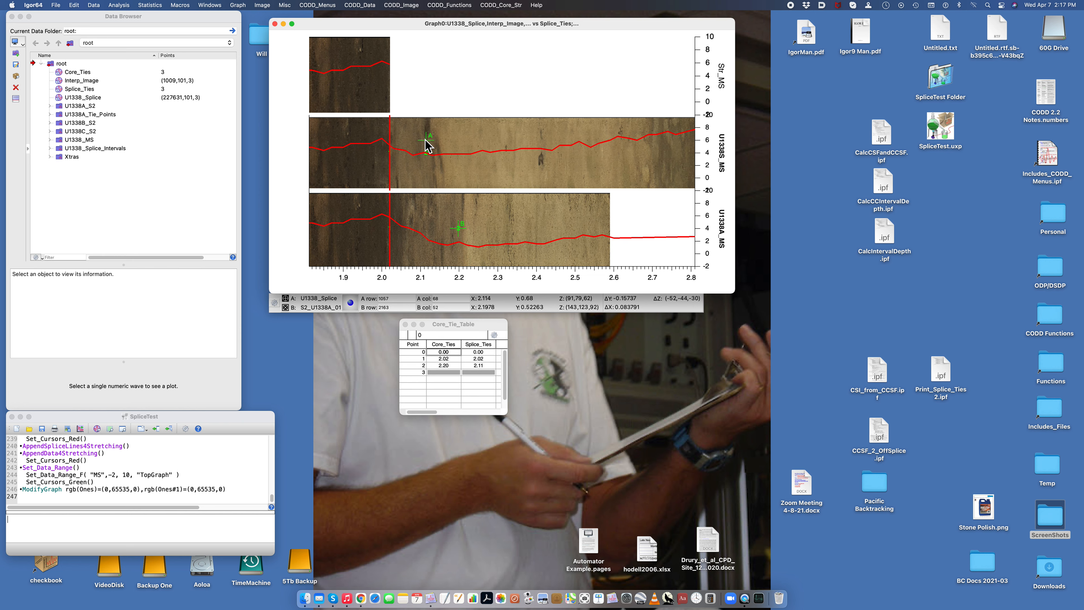
# Step: Run Core_Stretch on the core image and StretchOffSpliceData for hole U1338A with technique MS and data MS
pyautogui.click(504, 5)
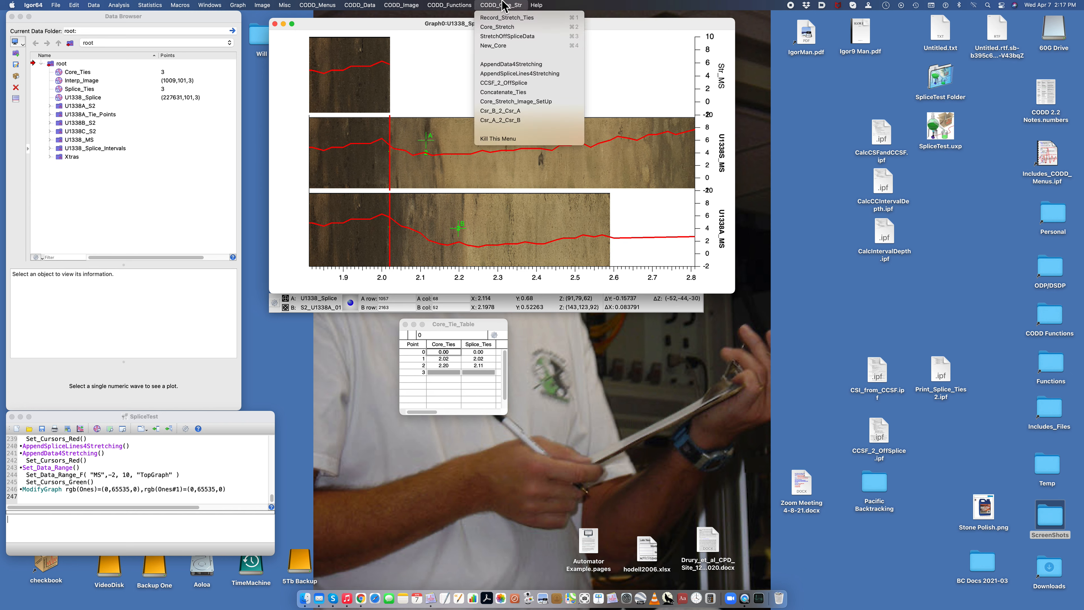
pyautogui.click(503, 27)
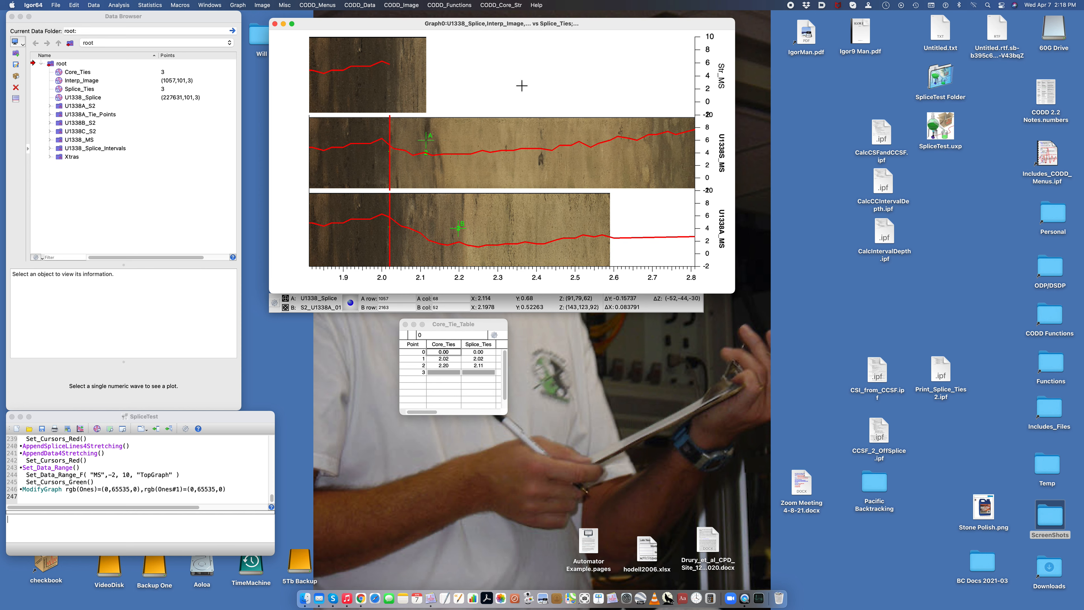
pyautogui.click(504, 5)
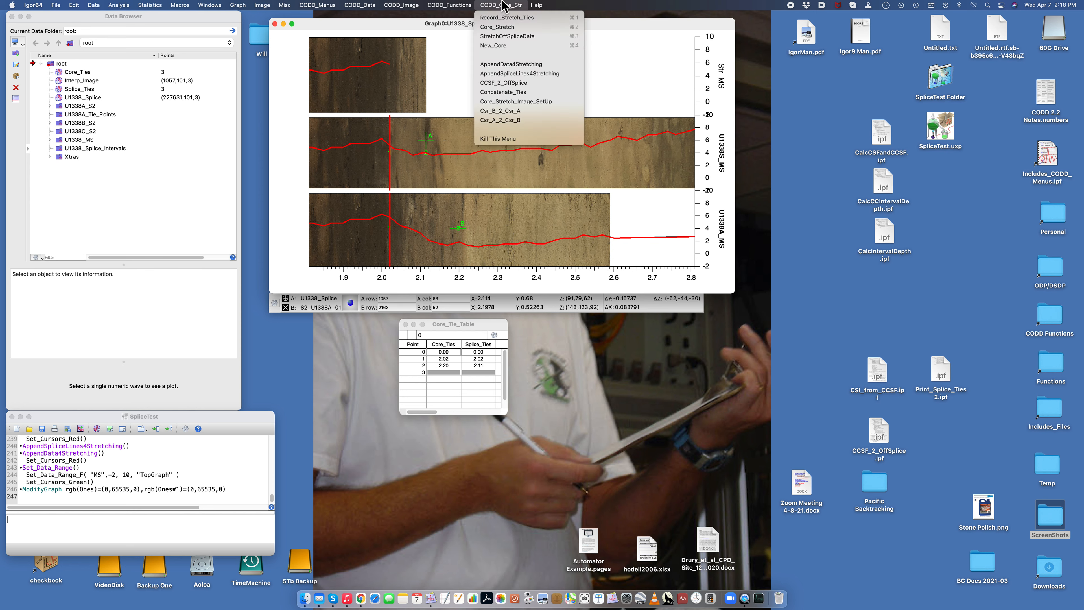
pyautogui.click(506, 37)
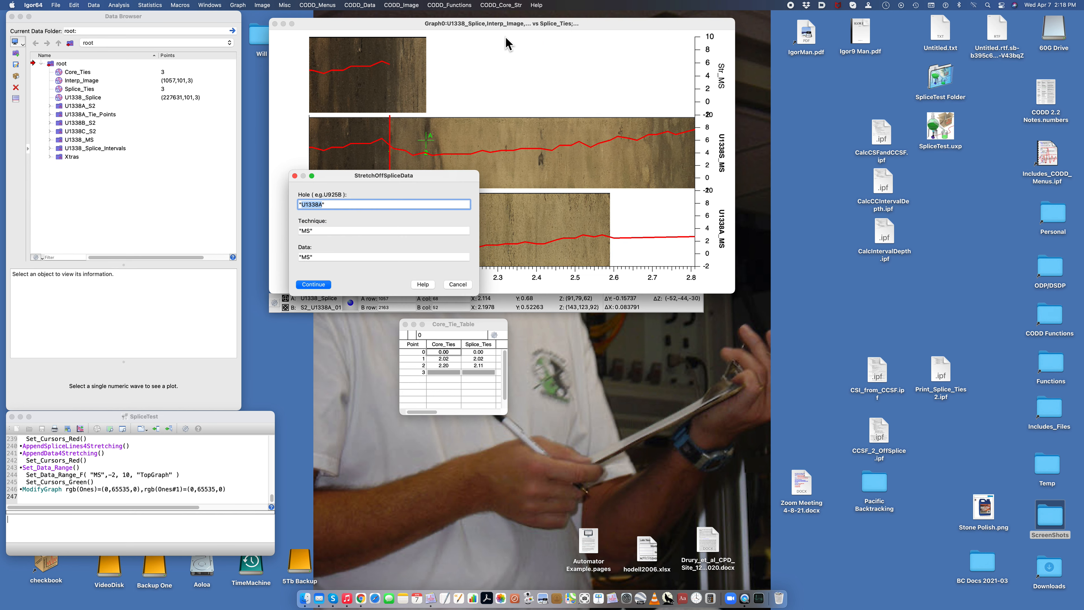
pyautogui.click(319, 284)
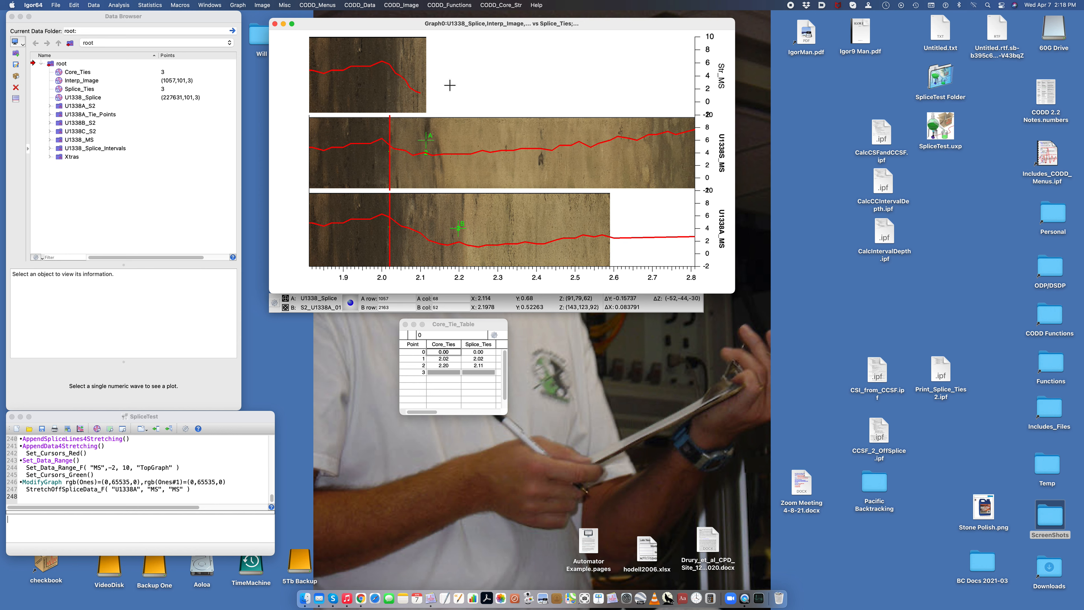
# Step: Move cursor B to about 2.55 near the end of the core image and bring cursor A to the same depth with Csr_A_2_Csr_B
pyautogui.press('super+z')
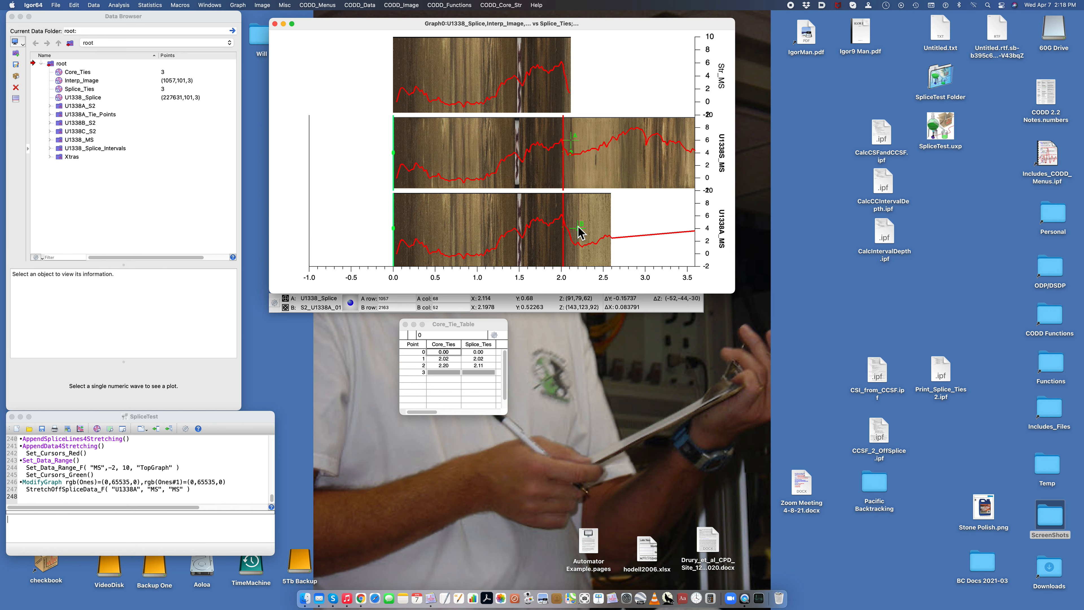
pyautogui.moveTo(578, 225); pyautogui.dragTo(606, 221)
pyautogui.moveTo(606, 222); pyautogui.dragTo(606, 223)
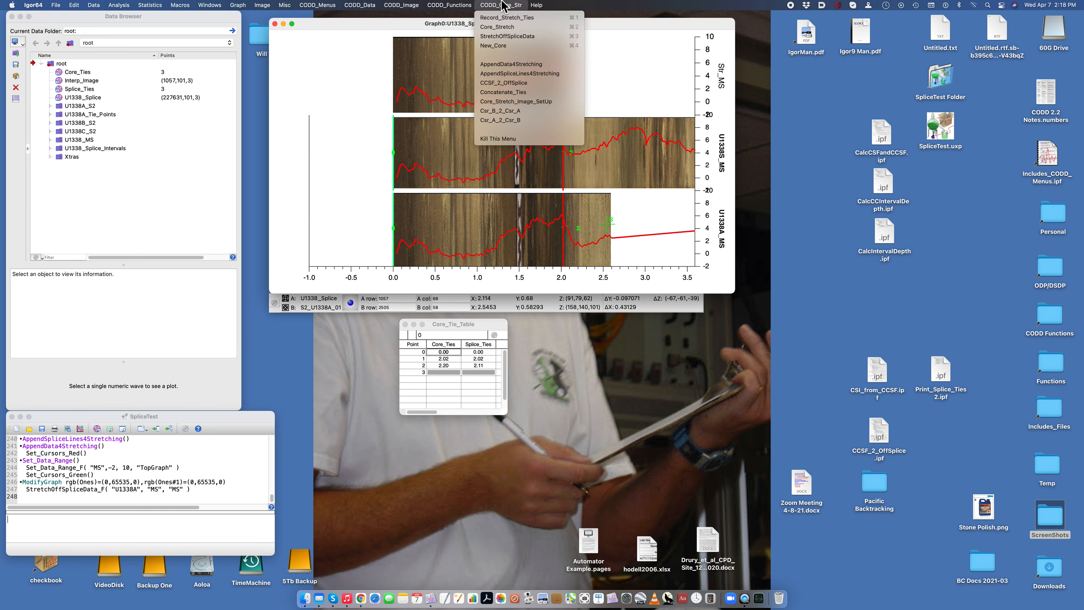
pyautogui.click(505, 124)
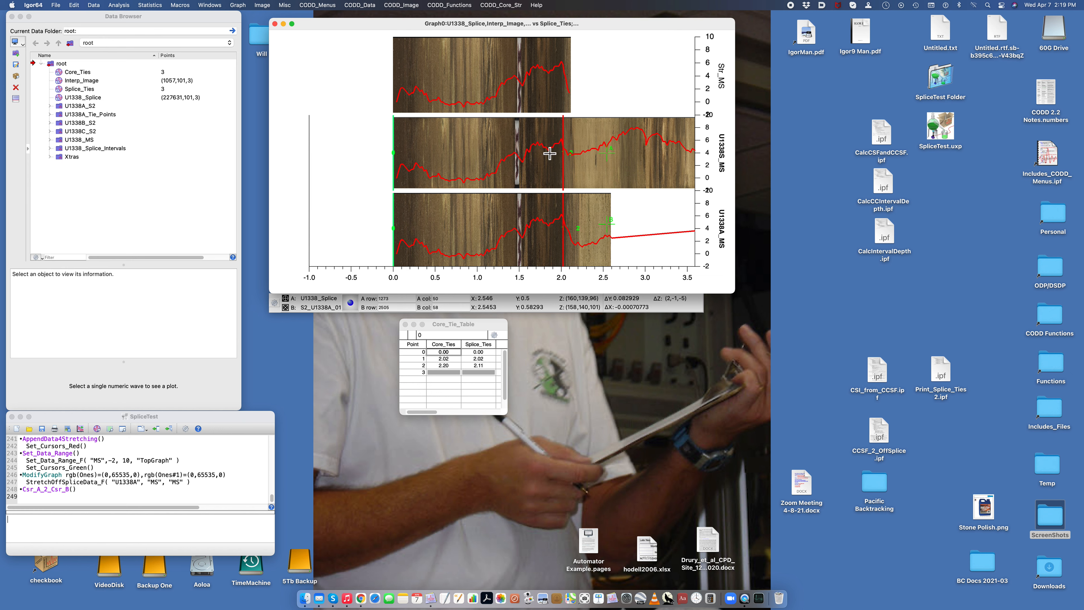
# Step: Try to extend the stretched core with Core_Stretch and StretchOffSpliceData for hole U1338A, technique MS and data MS
pyautogui.click(517, 6)
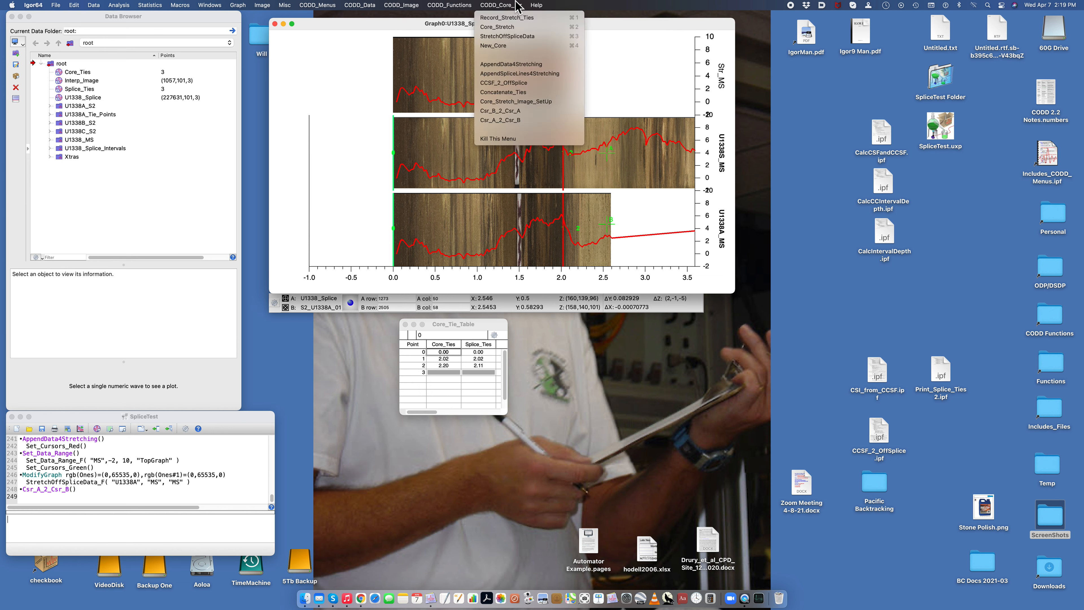
pyautogui.click(525, 28)
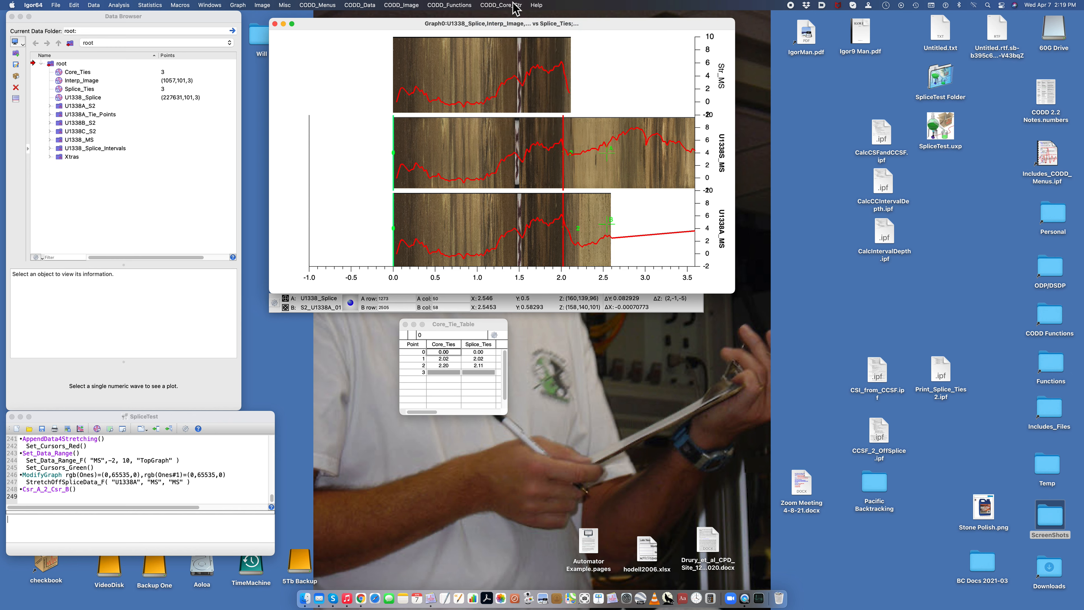
pyautogui.click(516, 5)
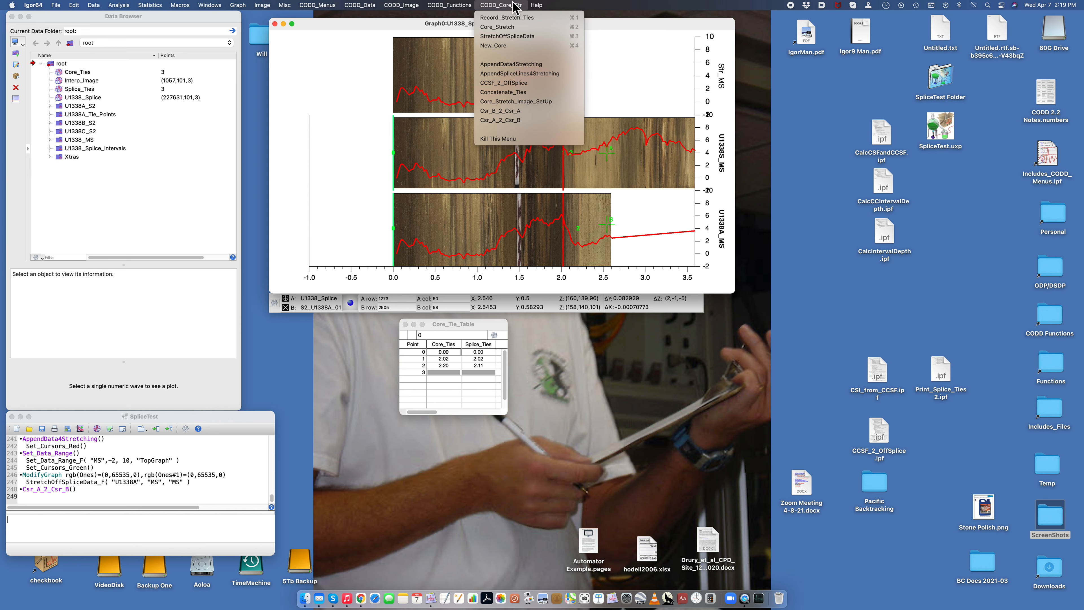
pyautogui.click(512, 37)
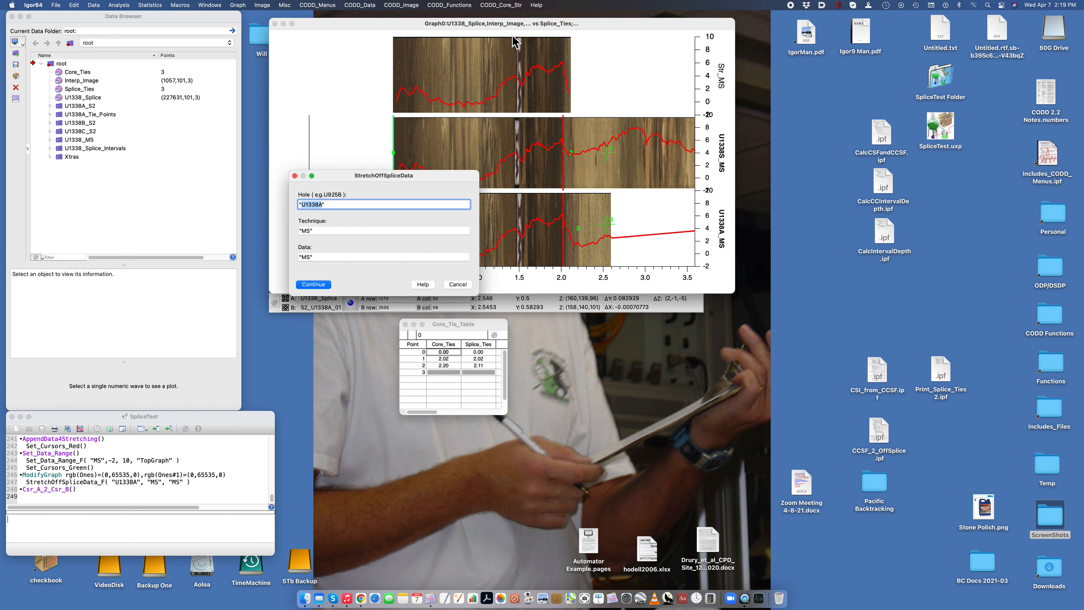
pyautogui.click(308, 285)
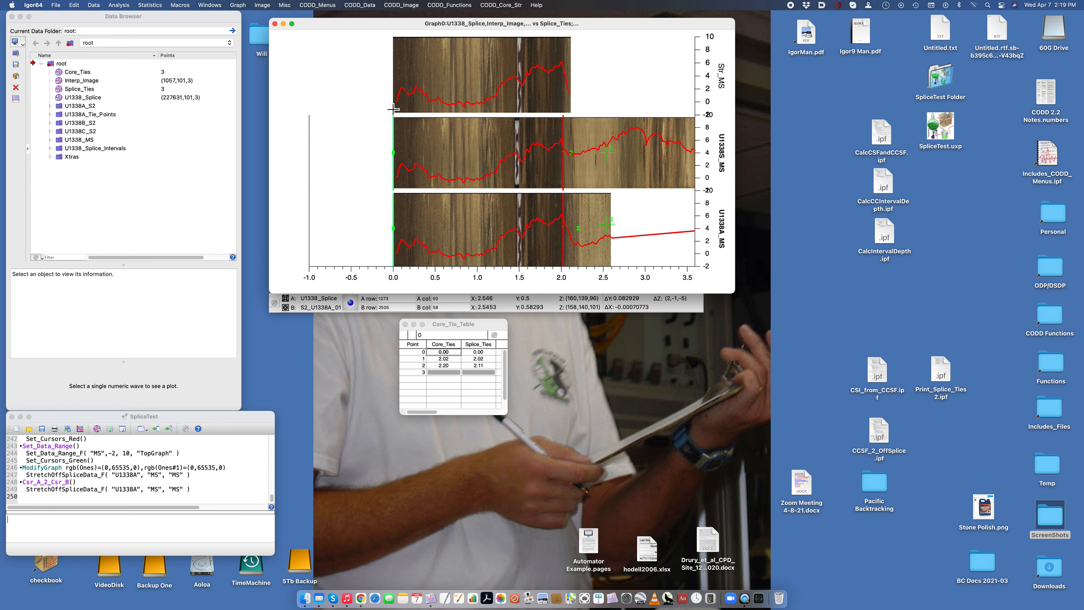
pyautogui.click(496, 5)
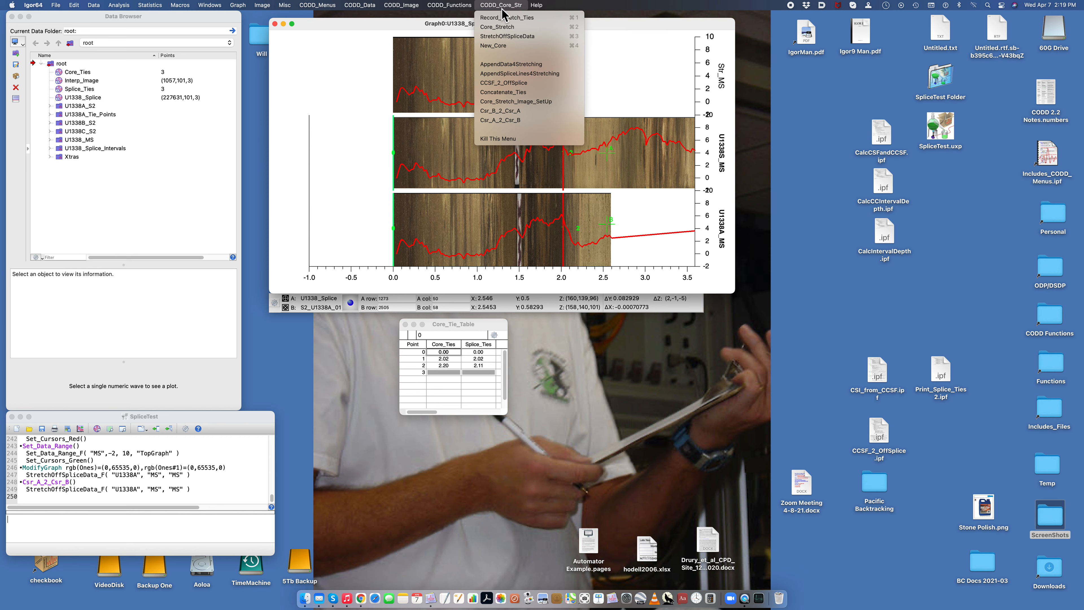
pyautogui.click(503, 28)
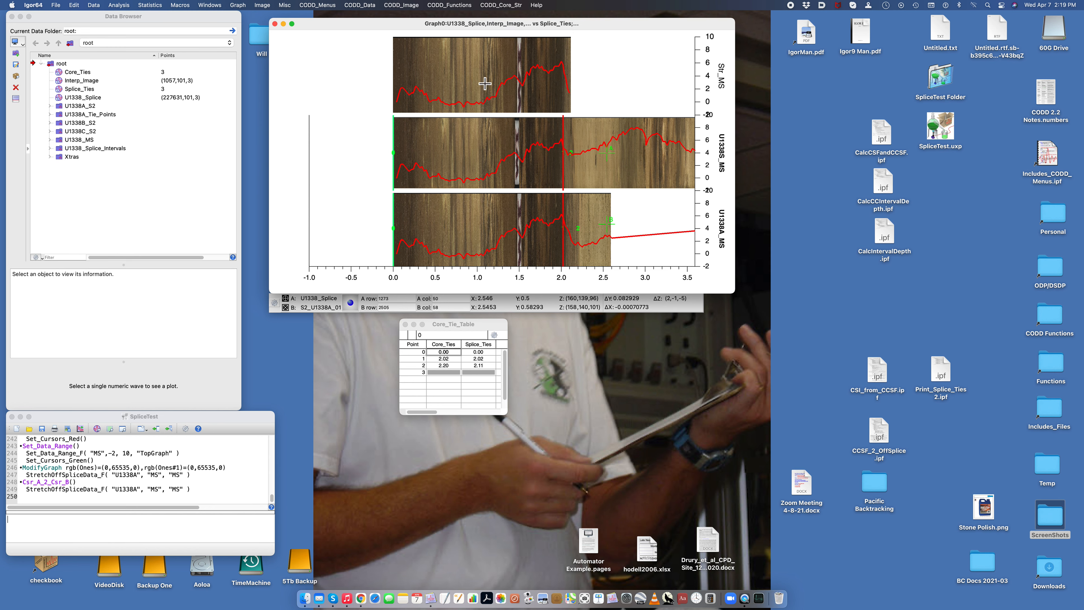
pyautogui.click(79, 551)
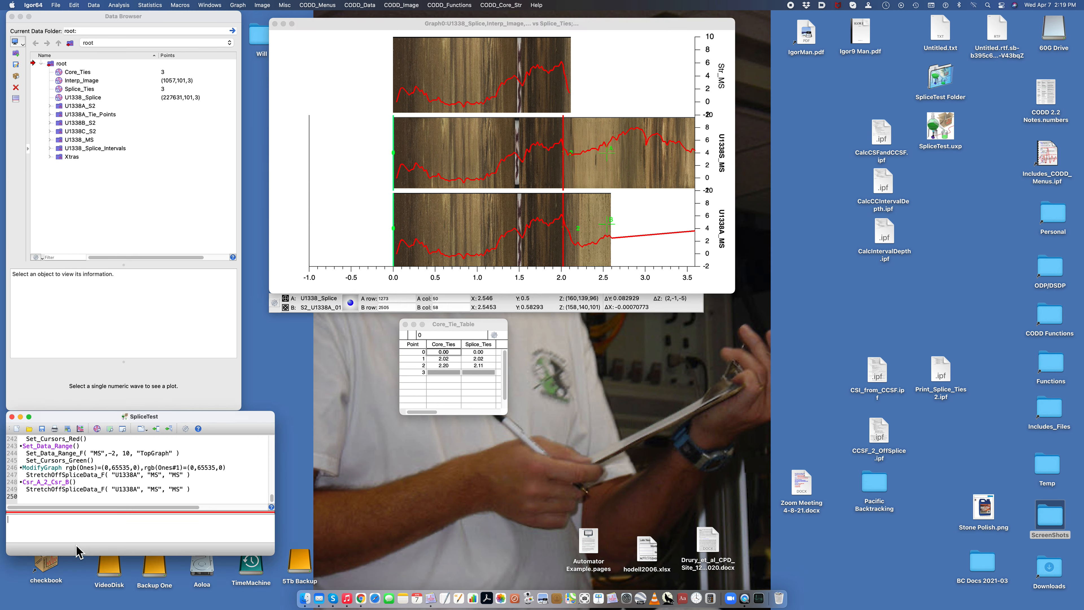
# Step: Record the stretch tie at the 2.55 cursor positions and run Core_Stretch on the core image
pyautogui.click(502, 5)
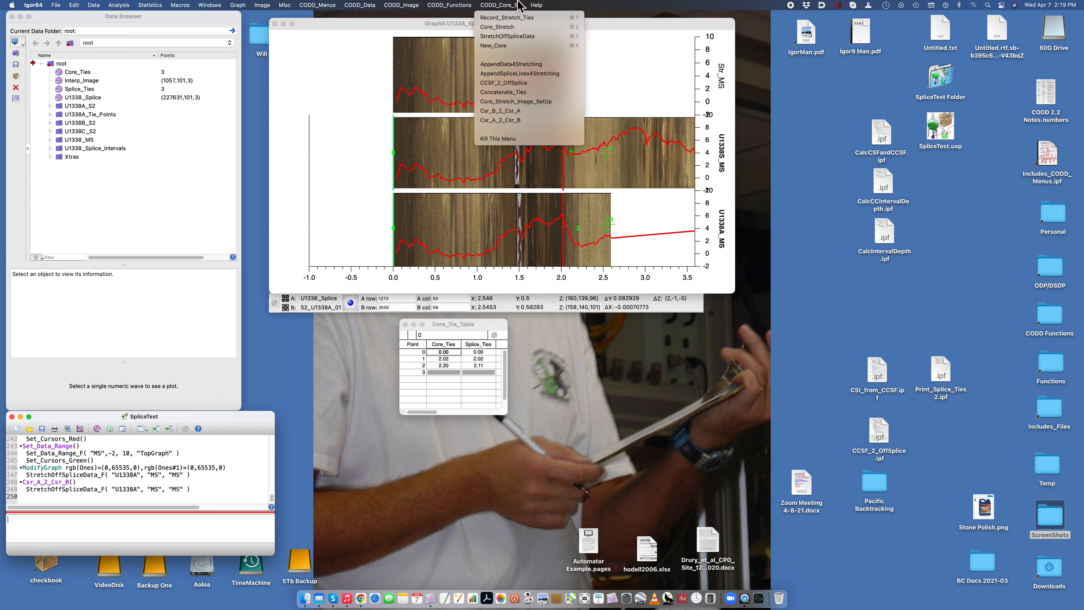
pyautogui.click(501, 29)
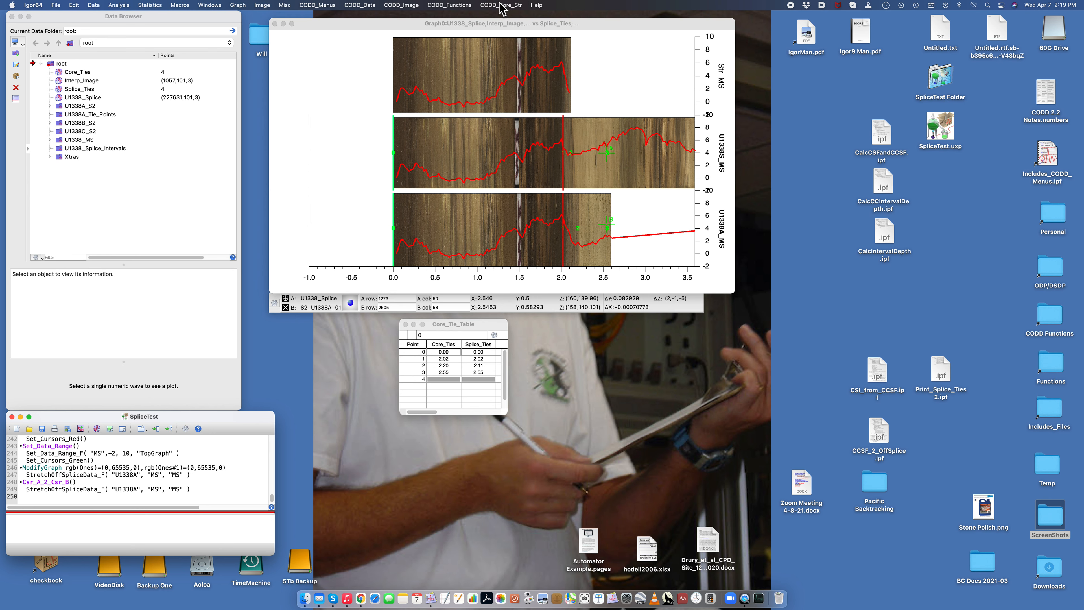
pyautogui.click(501, 5)
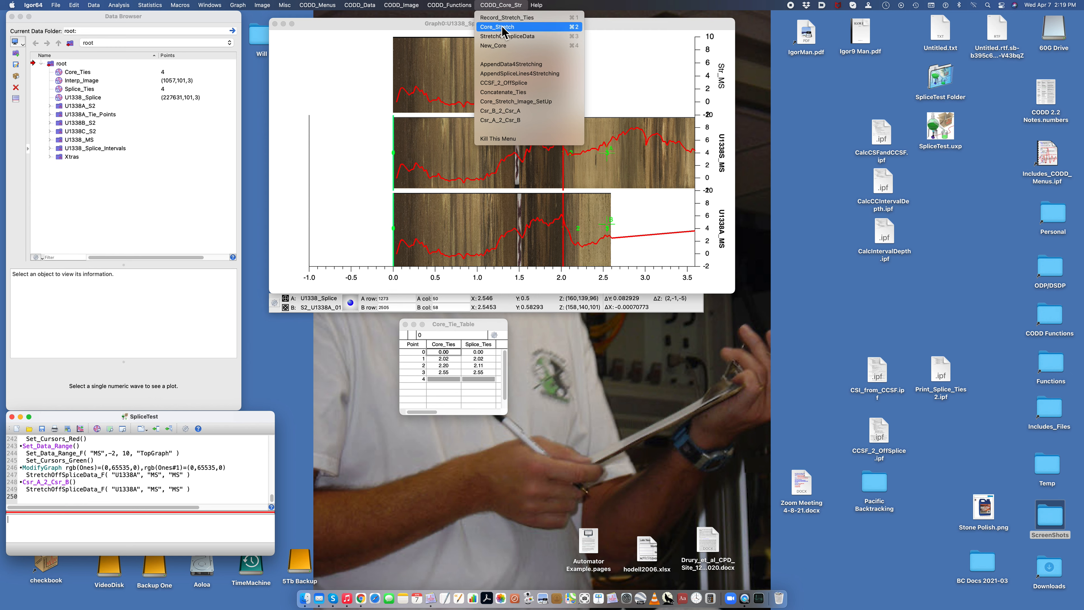
pyautogui.click(503, 28)
# Step: Run StretchOffSpliceData for hole U1338A with technique MS and data MS
pyautogui.click(502, 5)
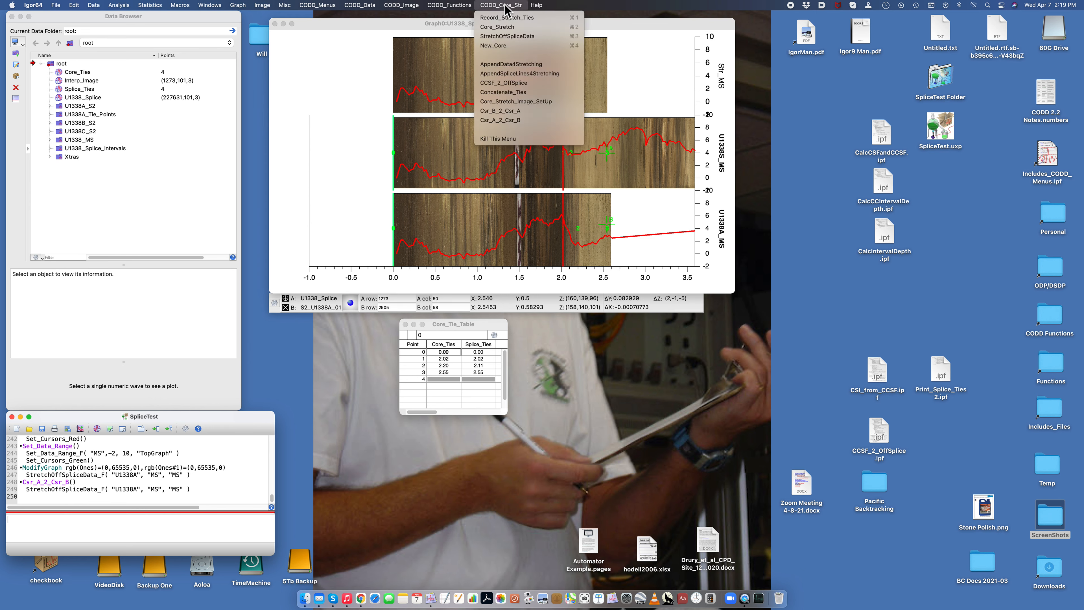
pyautogui.click(507, 37)
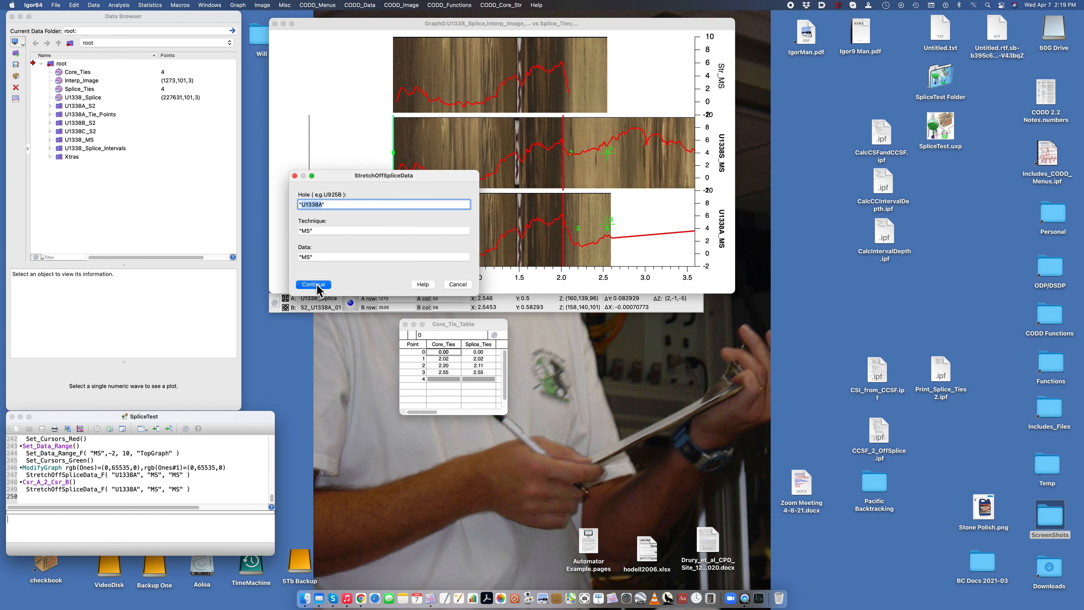
pyautogui.click(314, 284)
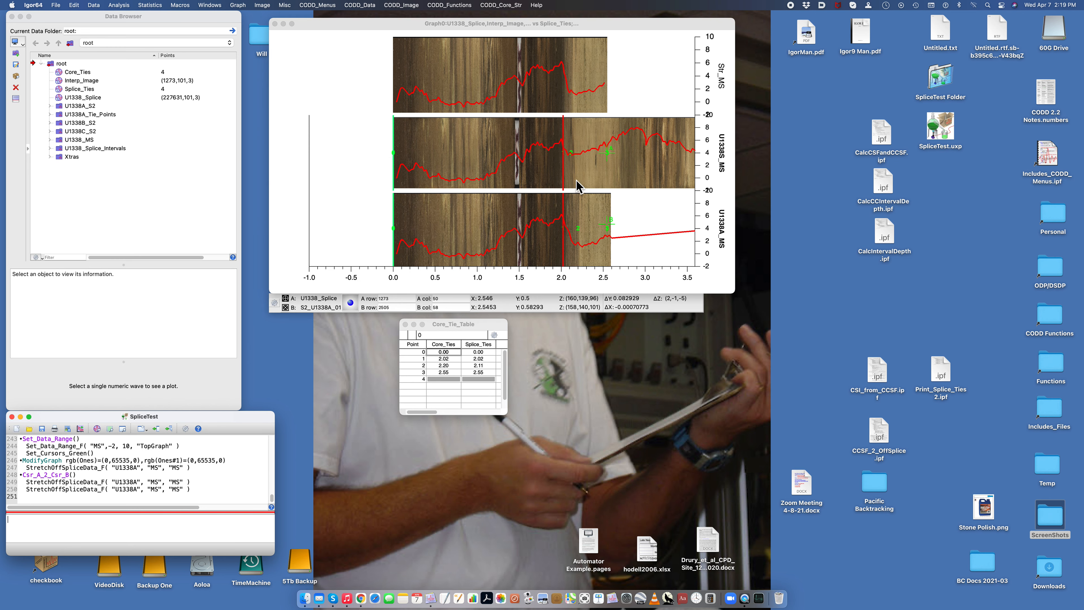
# Step: Undo the last graph change and load core S2_U1338A_02 of hole U1338A with New_Core
pyautogui.click(420, 232)
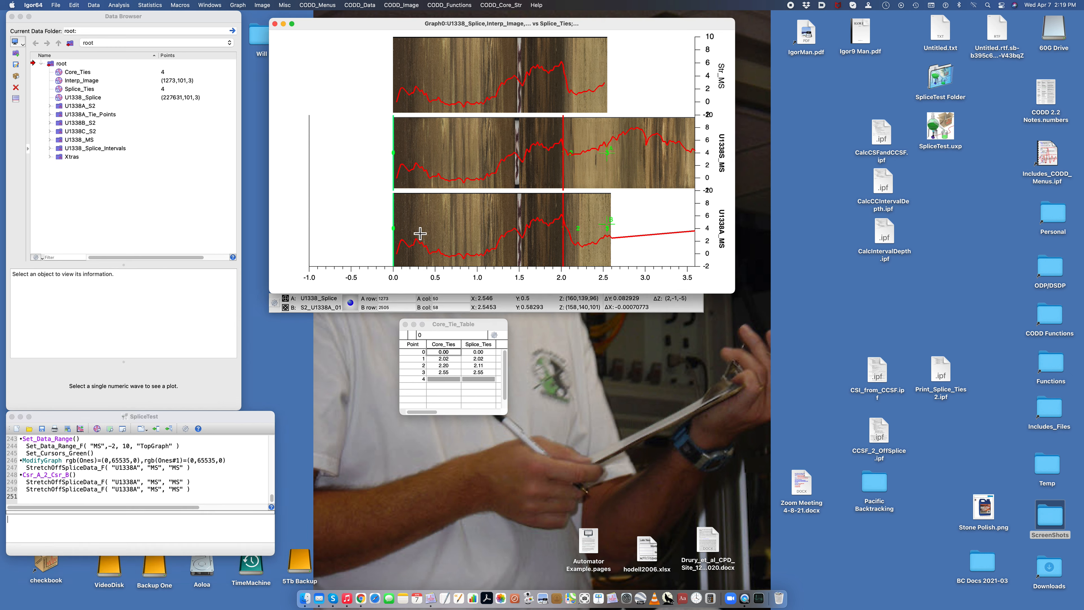
pyautogui.press('super+z')
pyautogui.click(500, 5)
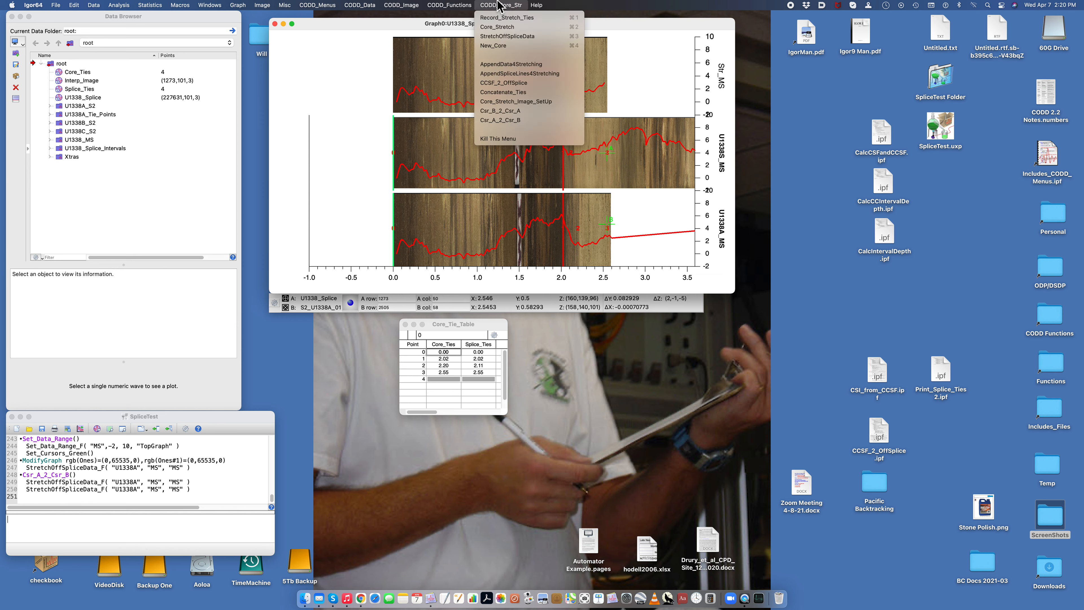
pyautogui.click(503, 47)
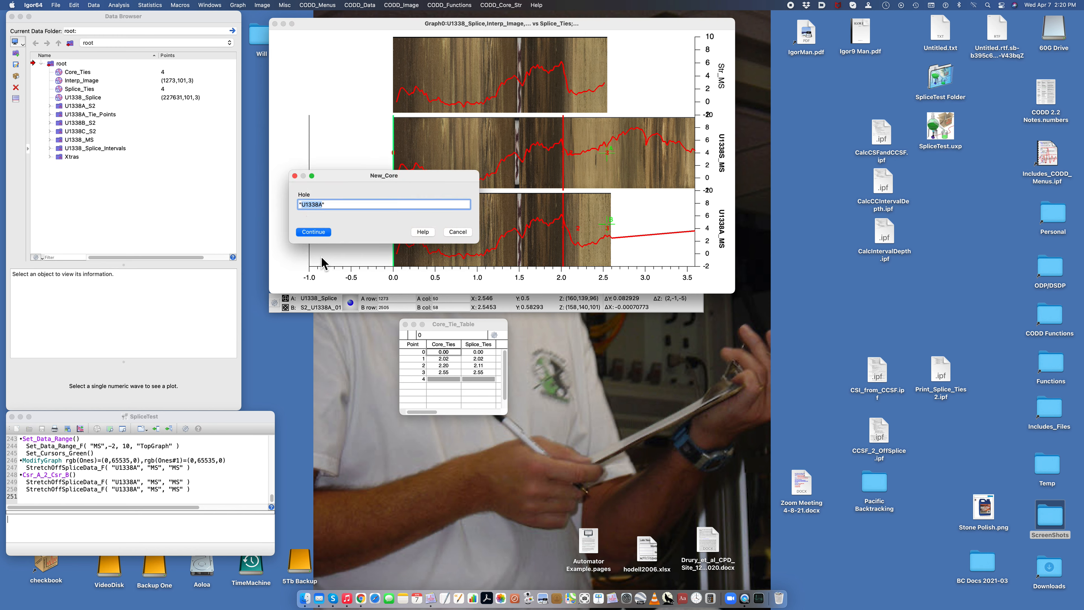
pyautogui.click(314, 231)
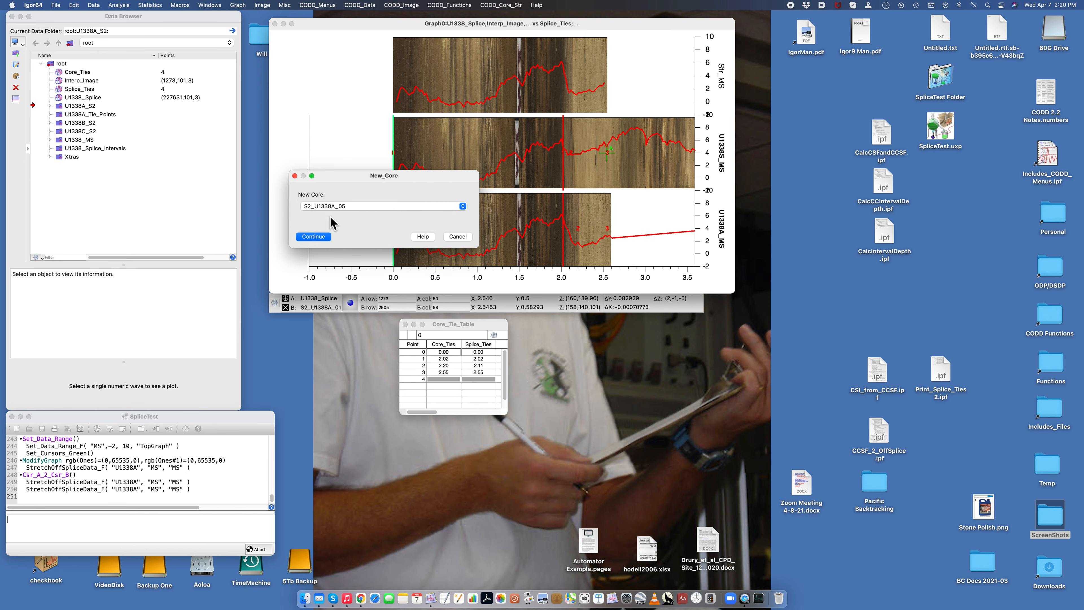
pyautogui.click(334, 207)
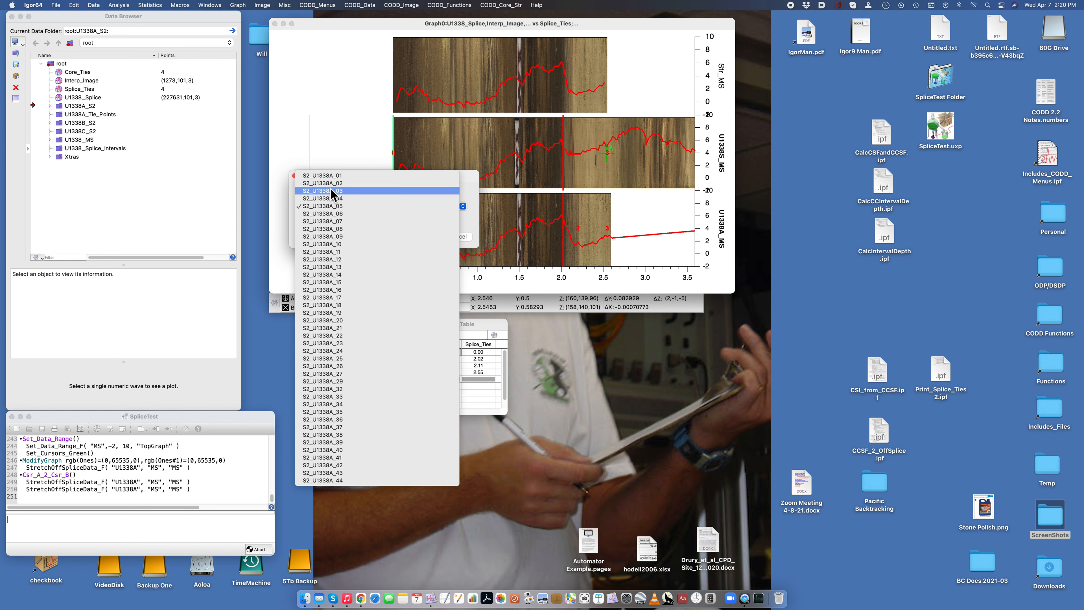
pyautogui.click(332, 189)
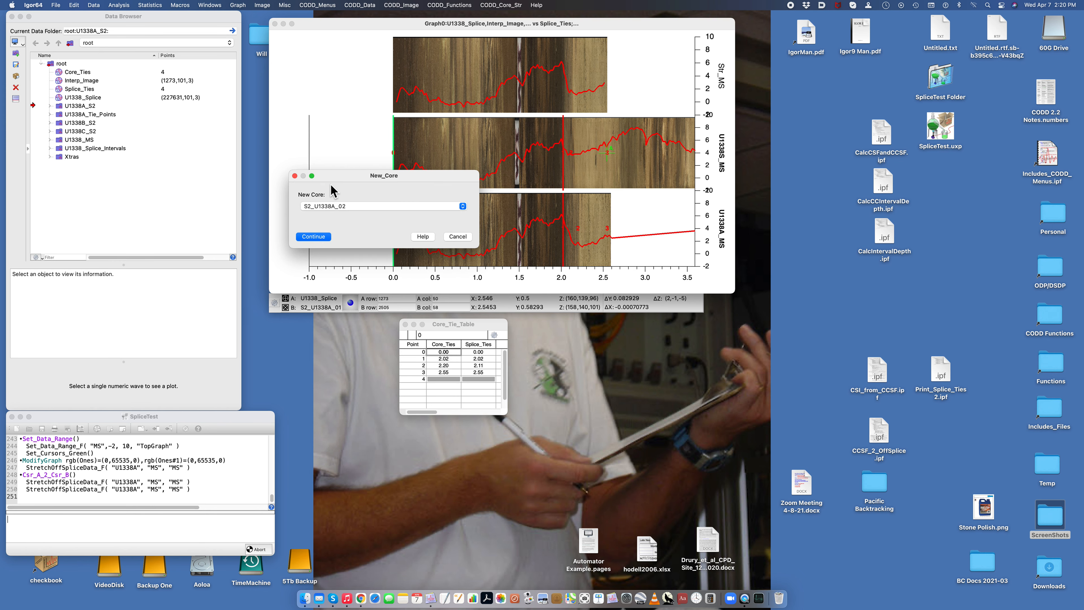
pyautogui.click(316, 237)
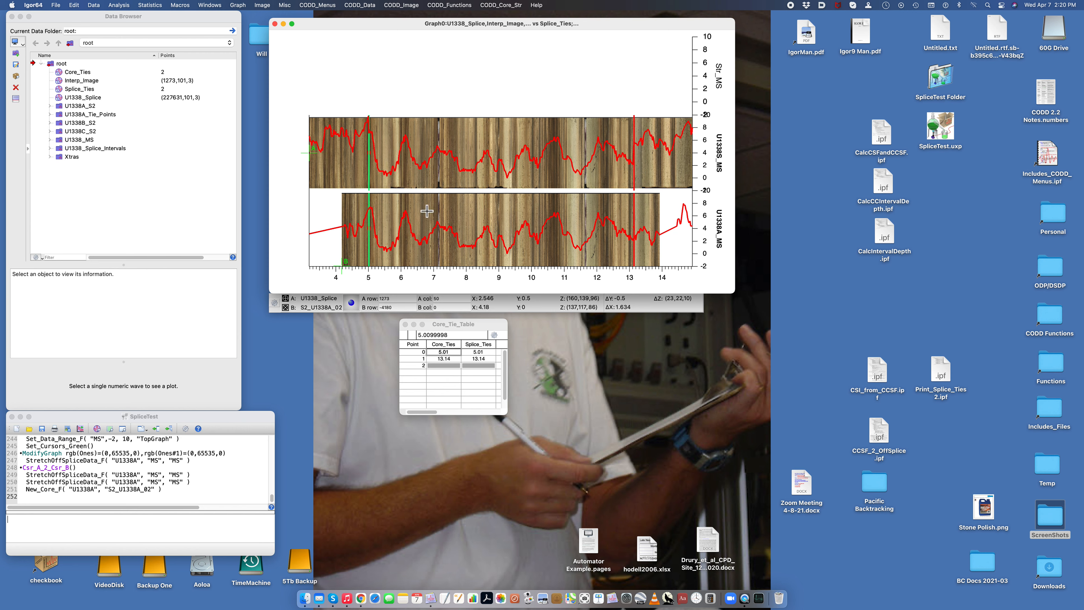
# Step: Place cursor A at about 4.60 on the splice image and cursor B at about 4.68 on the core image, and record the stretch tie
pyautogui.moveTo(401, 133); pyautogui.dragTo(325, 242)
pyautogui.click(363, 217)
pyautogui.click(376, 230)
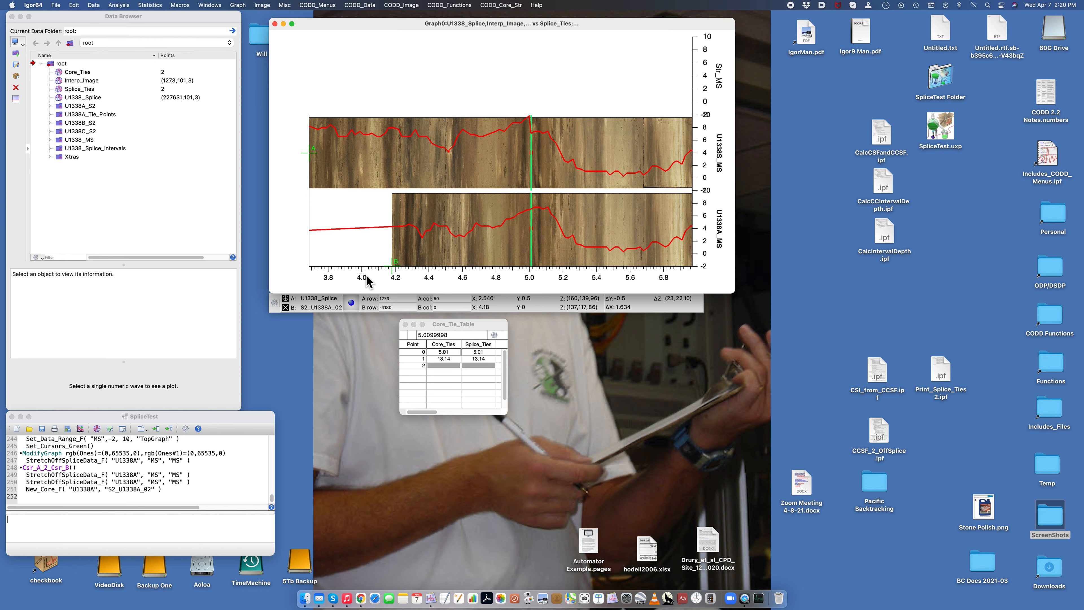
pyautogui.moveTo(311, 156); pyautogui.dragTo(508, 163)
pyautogui.moveTo(391, 261); pyautogui.dragTo(463, 254)
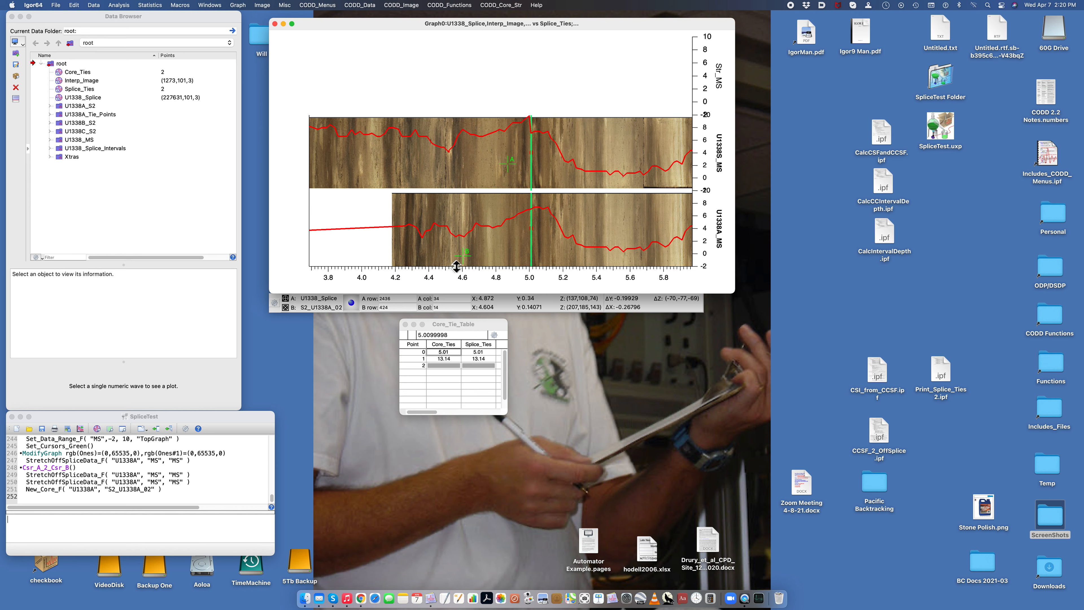
pyautogui.moveTo(462, 258); pyautogui.dragTo(480, 212)
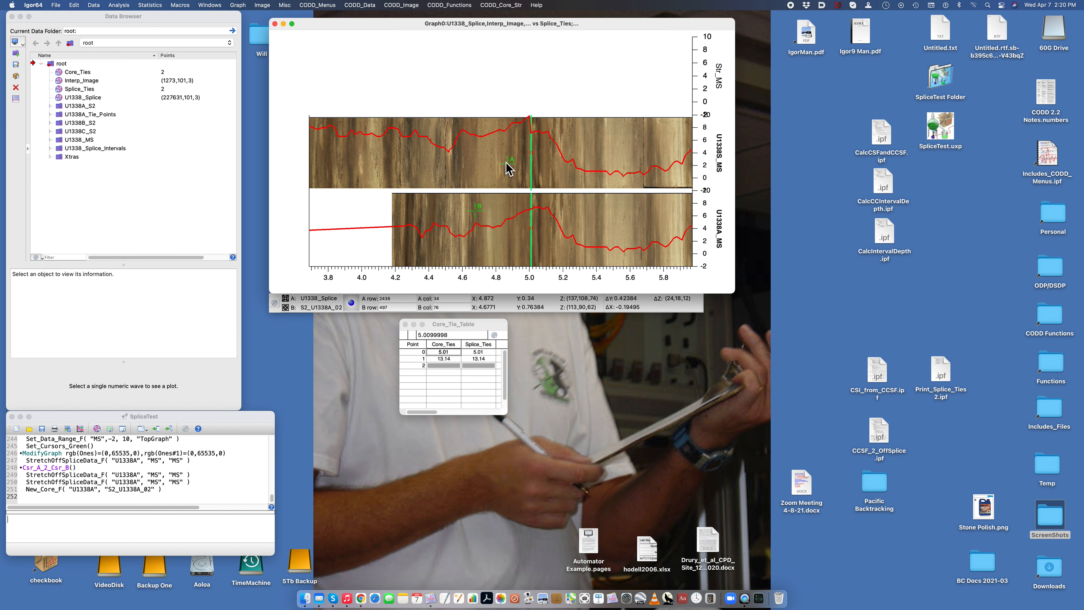
pyautogui.moveTo(507, 164); pyautogui.dragTo(464, 143)
pyautogui.press('super+1')
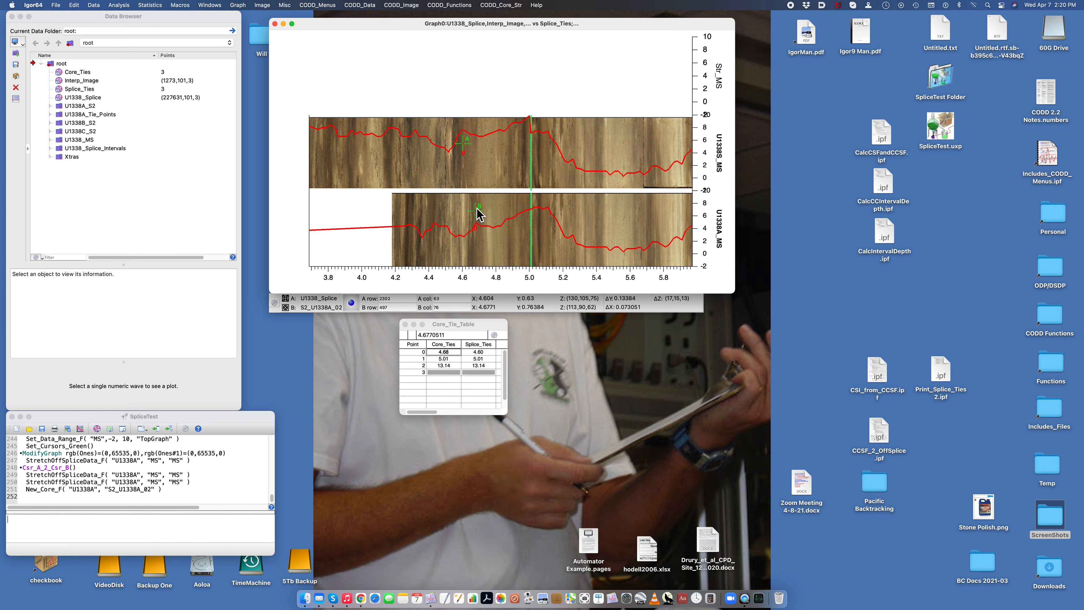
# Step: Change the colour of the Ones and Ones#1 tie marker traces to dark green
pyautogui.doubleClick(476, 231)
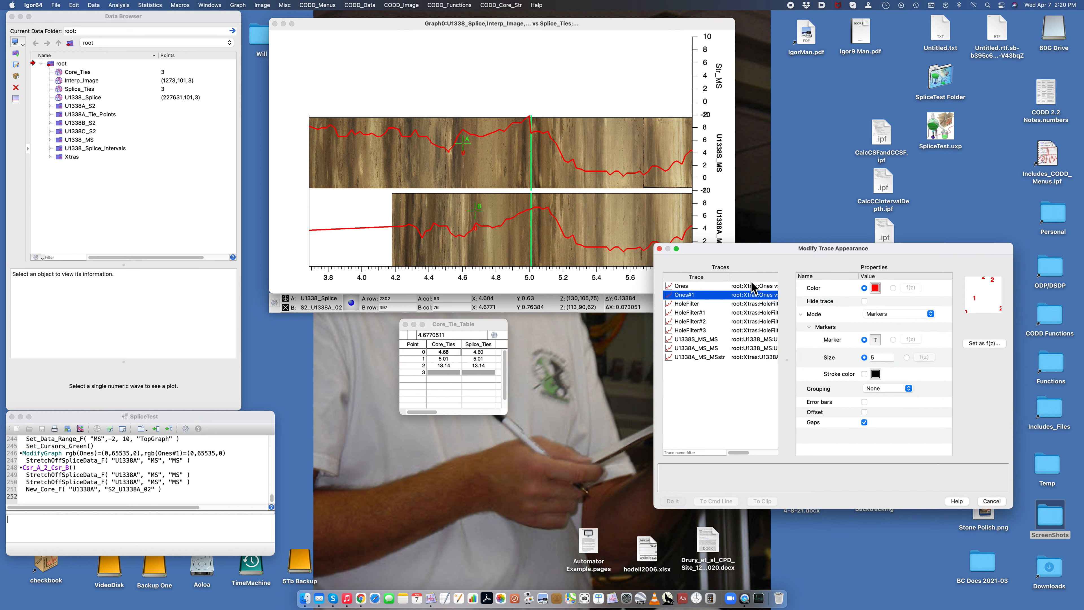
pyautogui.keyDown('shift'); pyautogui.click(700, 286); pyautogui.keyUp('shift')
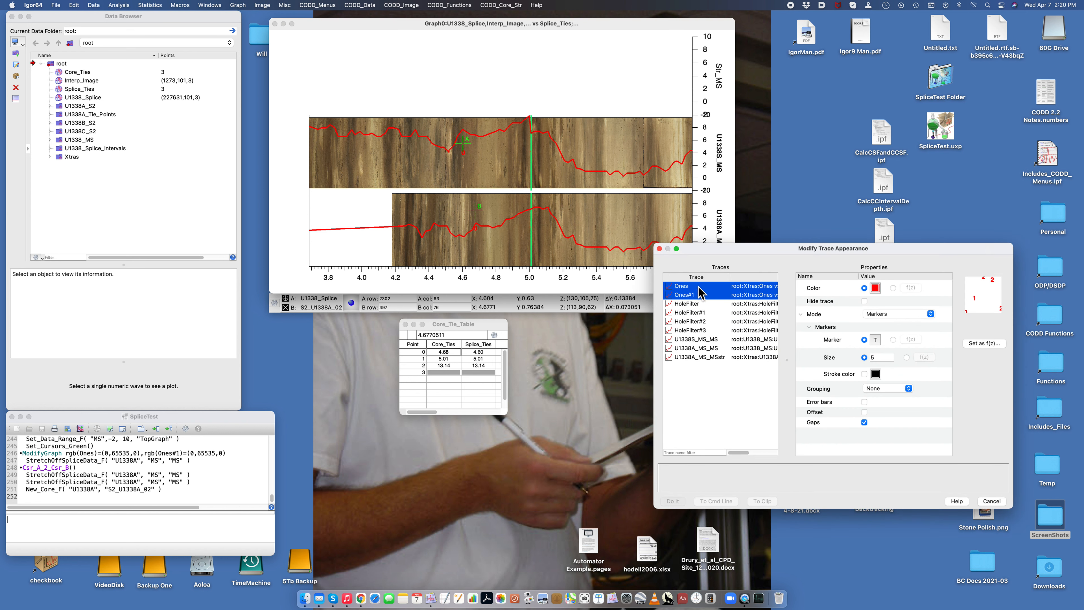
pyautogui.click(877, 293)
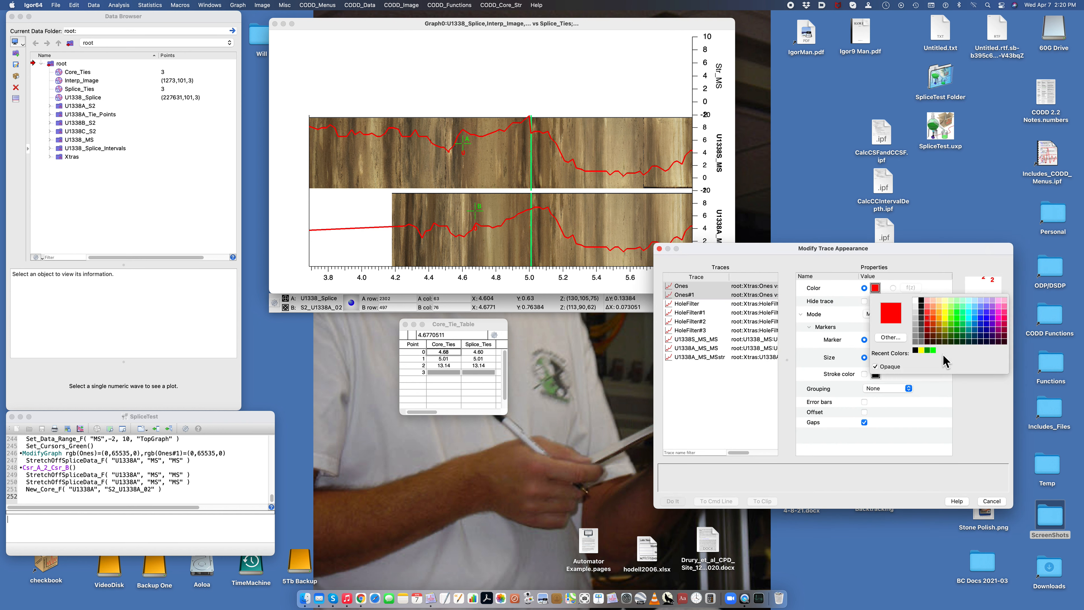
pyautogui.click(931, 349)
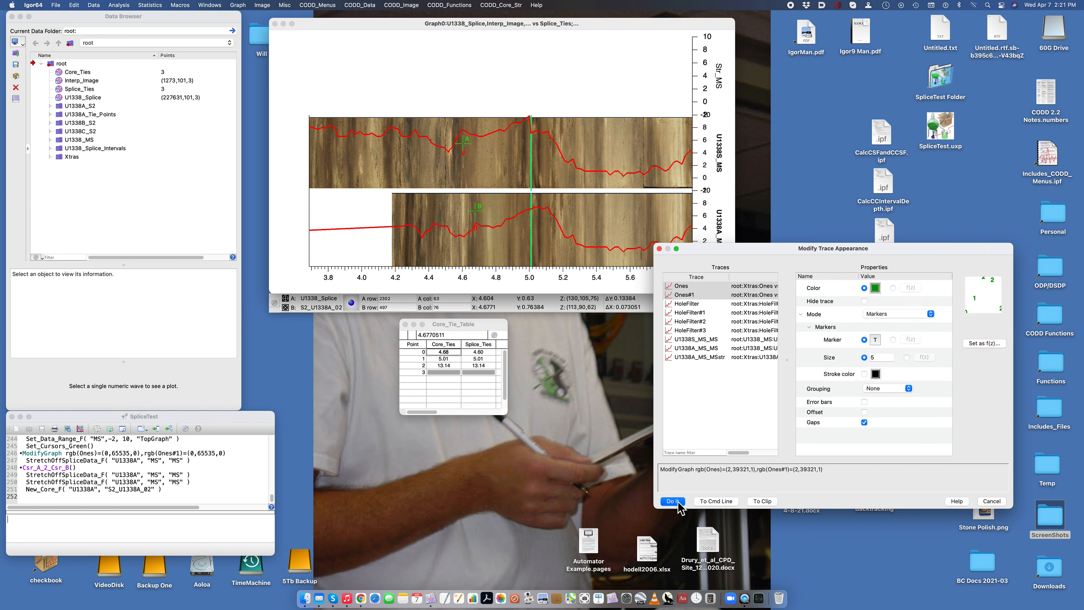
pyautogui.click(678, 501)
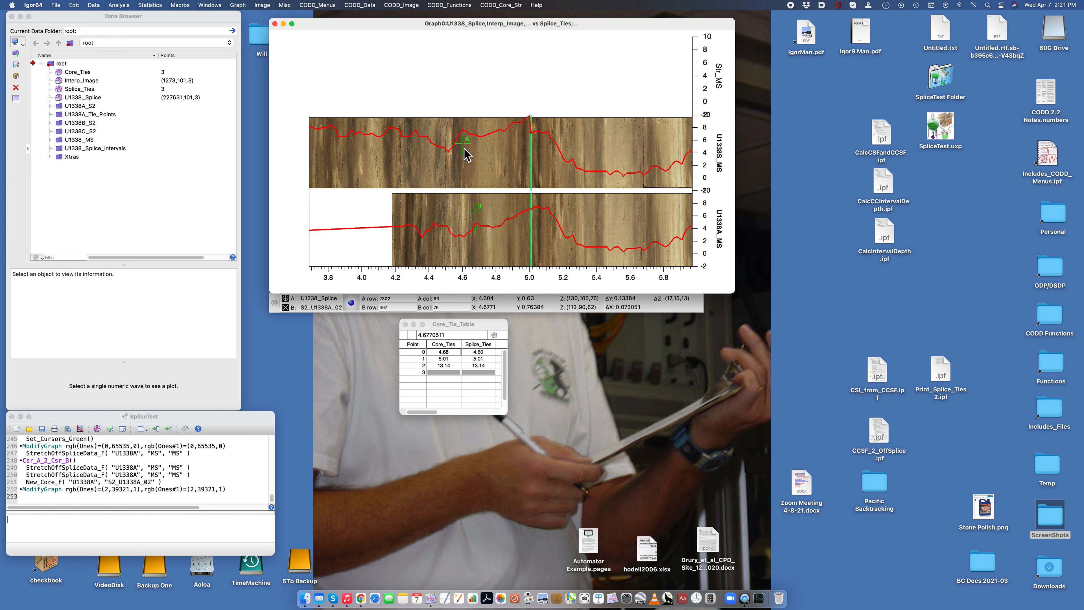
# Step: Move cursor A to about 4.53 on the splice image and cursor B to about 4.61 on the core image, and record the stretch tie
pyautogui.moveTo(465, 146); pyautogui.dragTo(453, 166)
pyautogui.moveTo(474, 212); pyautogui.dragTo(463, 245)
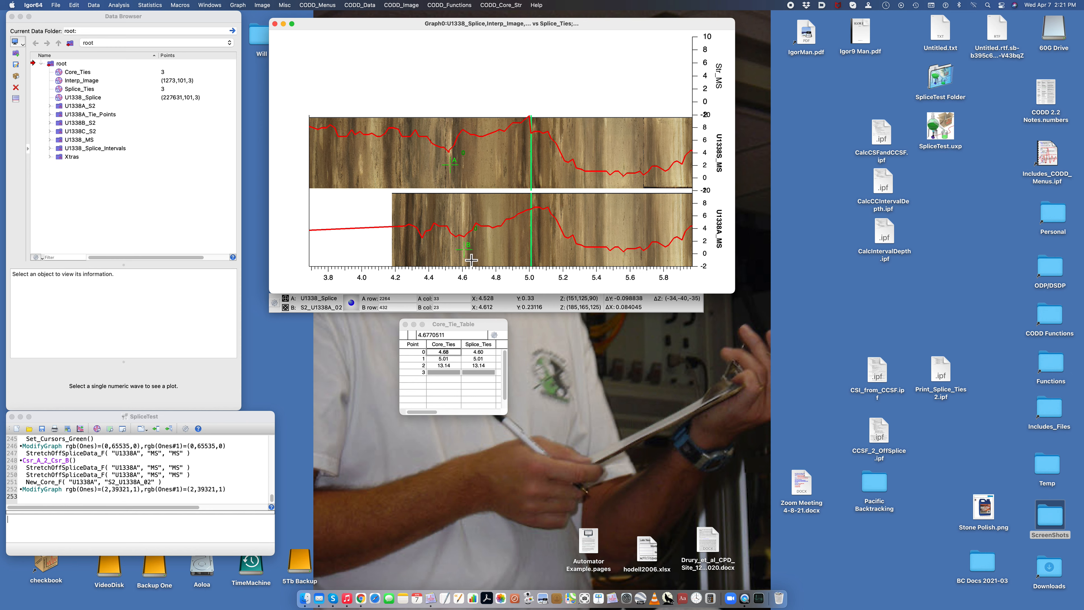
pyautogui.press('super+1')
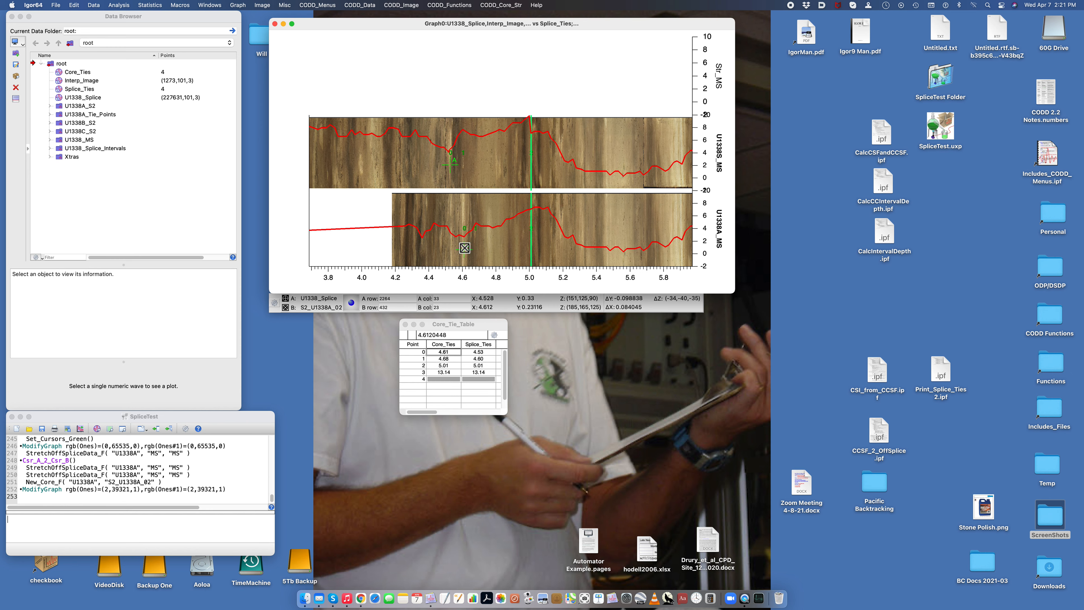
# Step: Move cursor A to about 4.31 on the splice image and cursor B to about 4.44 on the core image, and record the stretch tie
pyautogui.moveTo(465, 247); pyautogui.dragTo(436, 214)
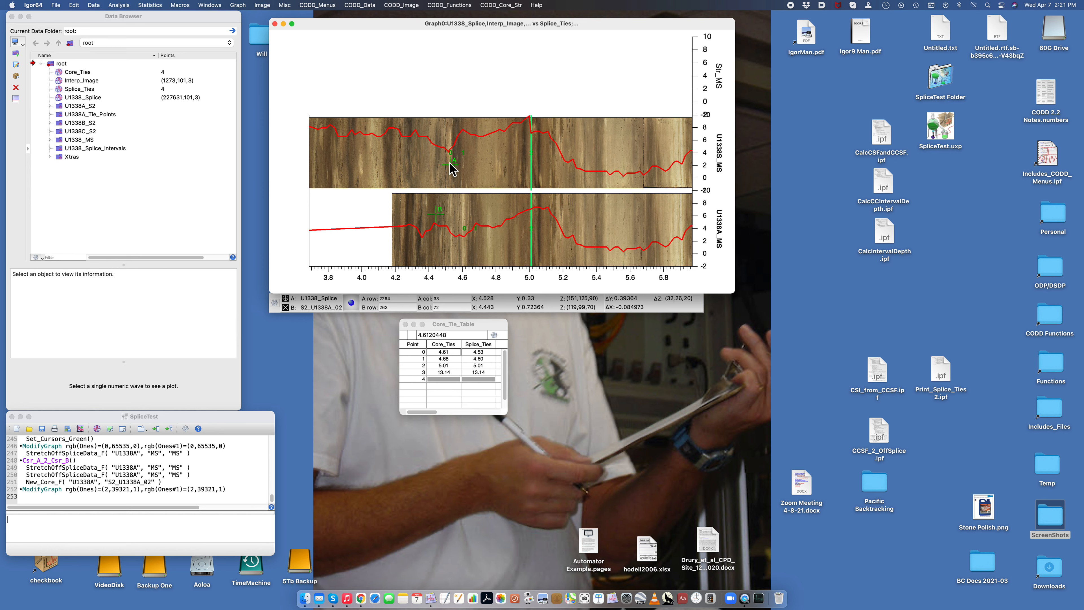
pyautogui.moveTo(450, 164); pyautogui.dragTo(416, 144)
pyautogui.moveTo(437, 215); pyautogui.dragTo(437, 211)
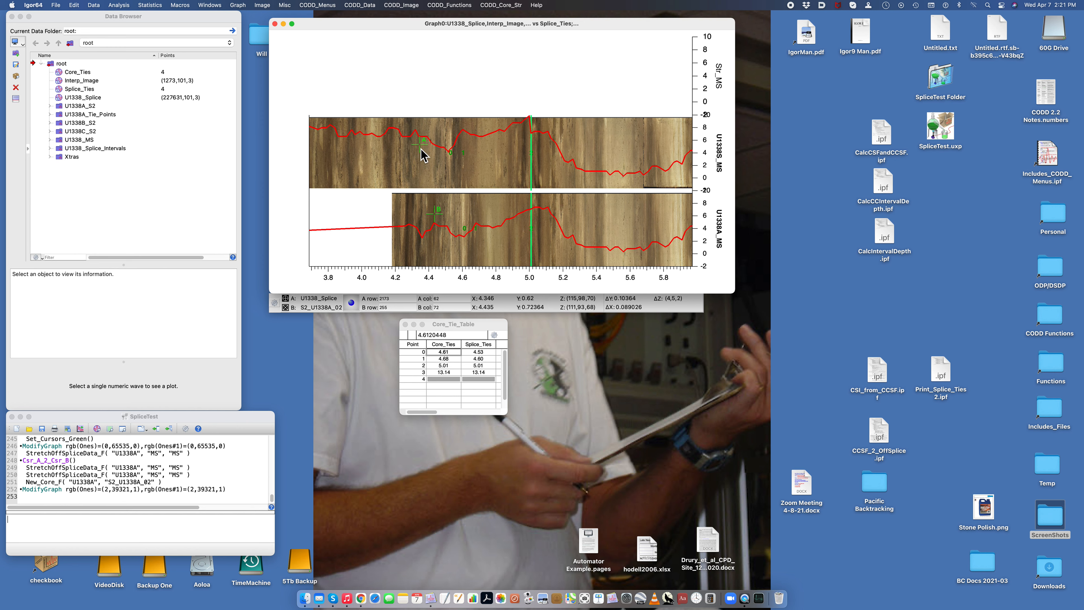
pyautogui.moveTo(422, 146); pyautogui.dragTo(415, 143)
pyautogui.press('super+1')
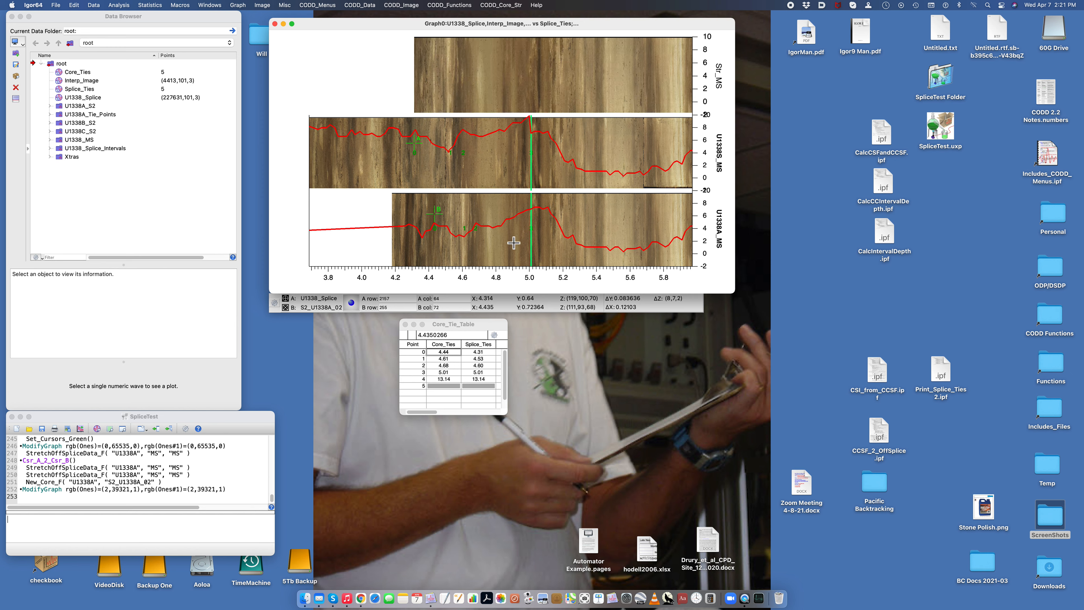
# Step: Stretch core S2_U1338A_02 with Core_Stretch and StretchOffSpliceData for hole U1338A, technique MS and data MS
pyautogui.press('super+2')
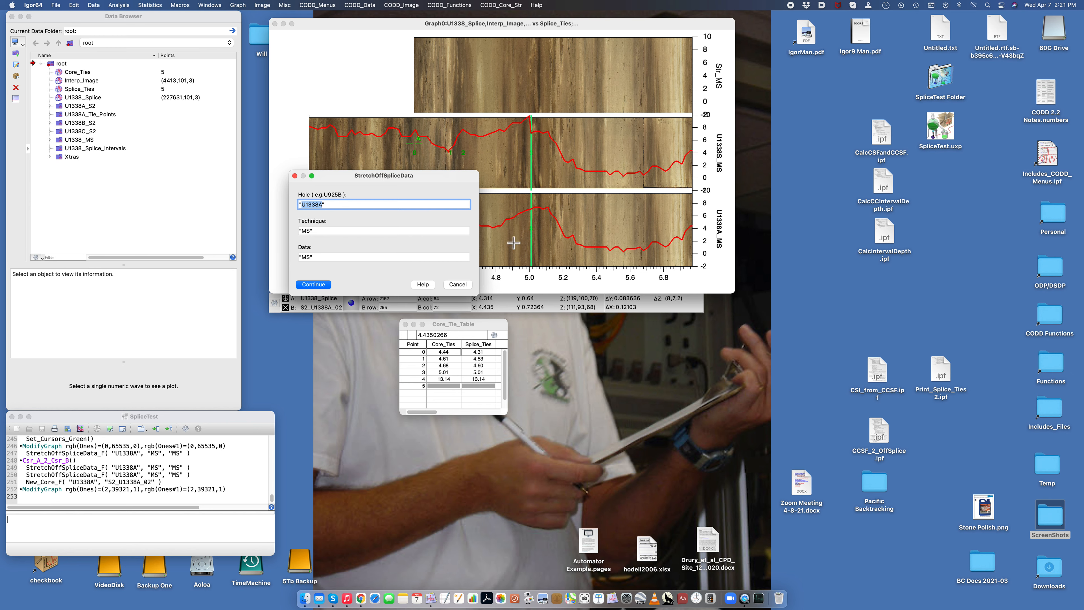
pyautogui.press('Return')
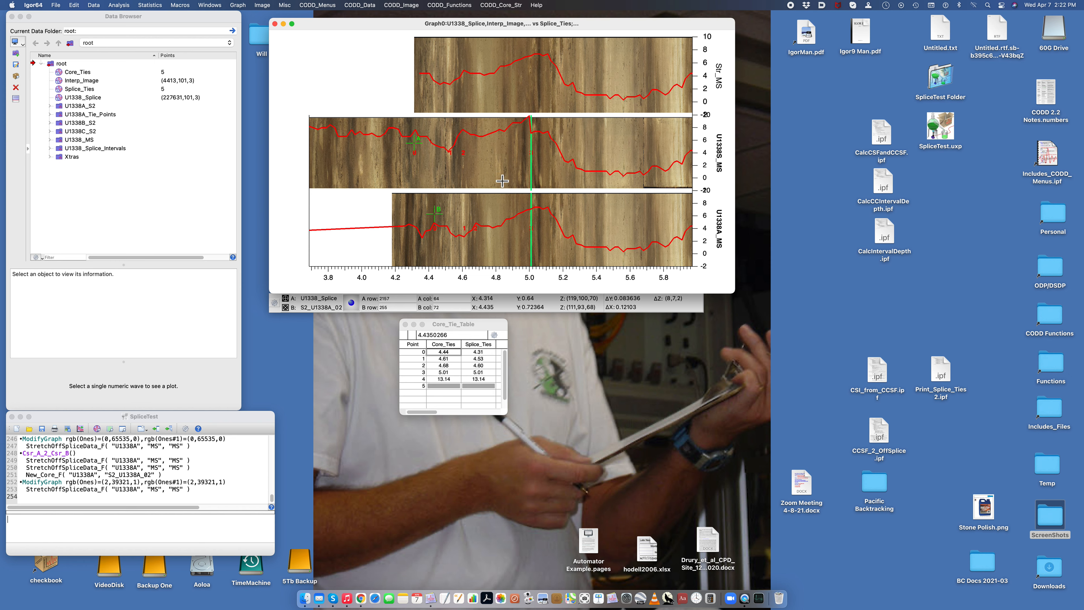
pyautogui.press('super+a')
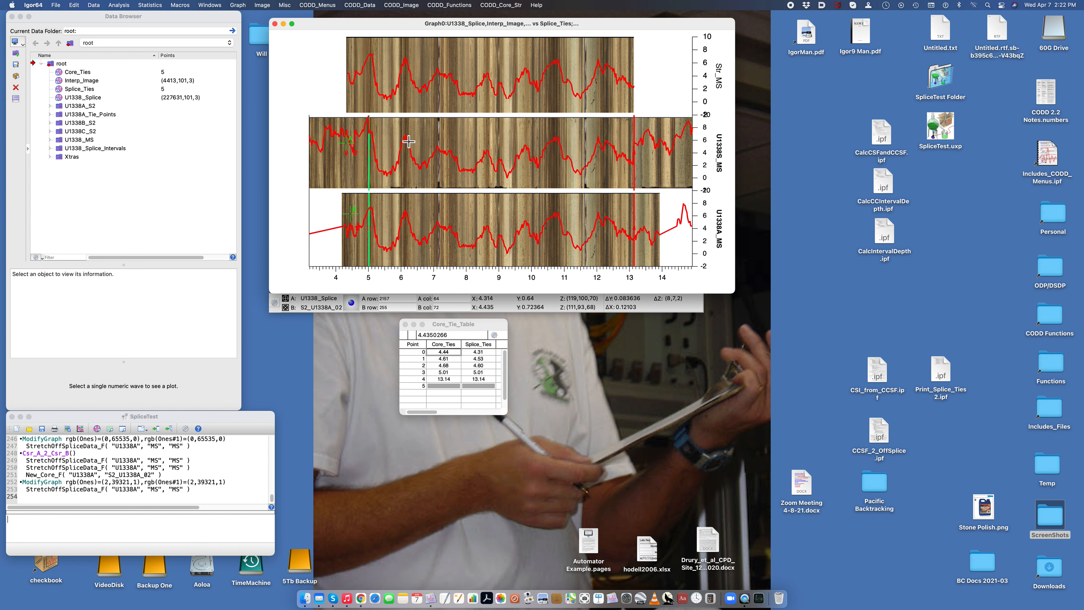
# Step: Set the colour of the Ones tie markers on the splice image to bright green
pyautogui.doubleClick(354, 154)
pyautogui.click(873, 291)
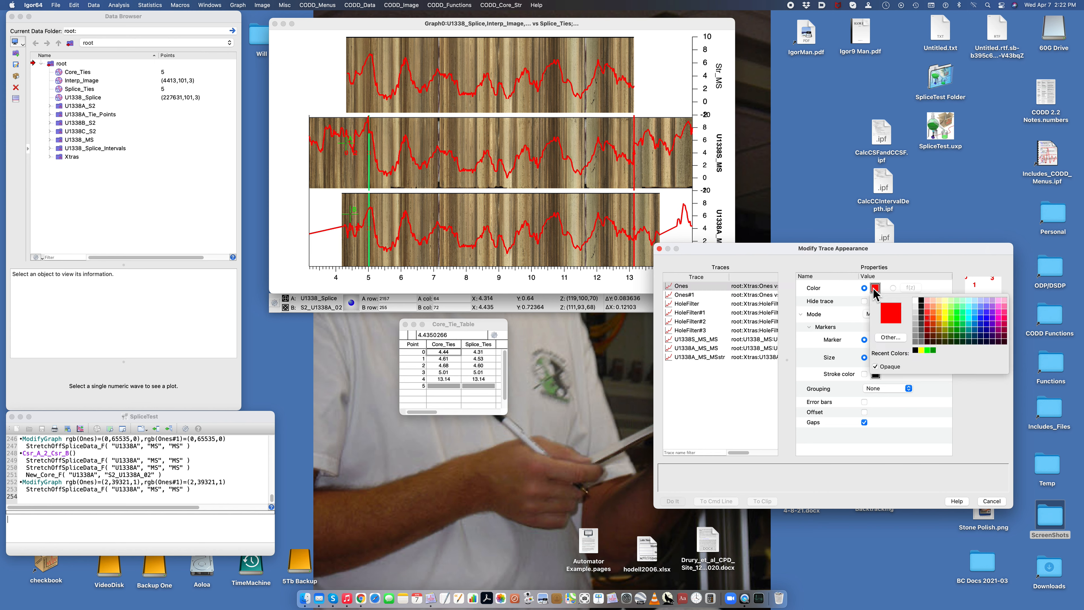
pyautogui.click(927, 355)
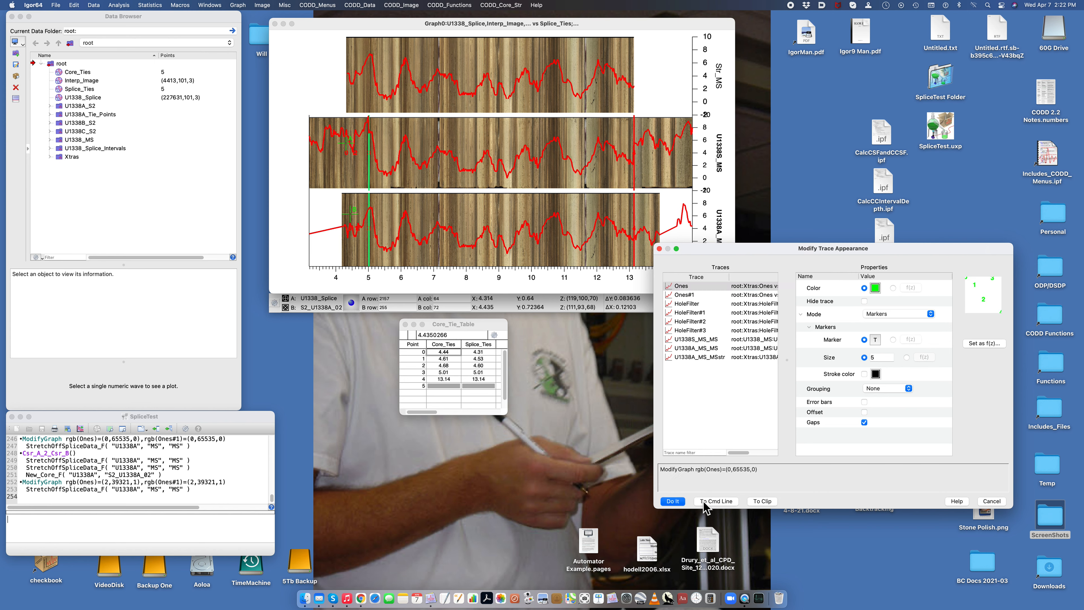
pyautogui.click(673, 501)
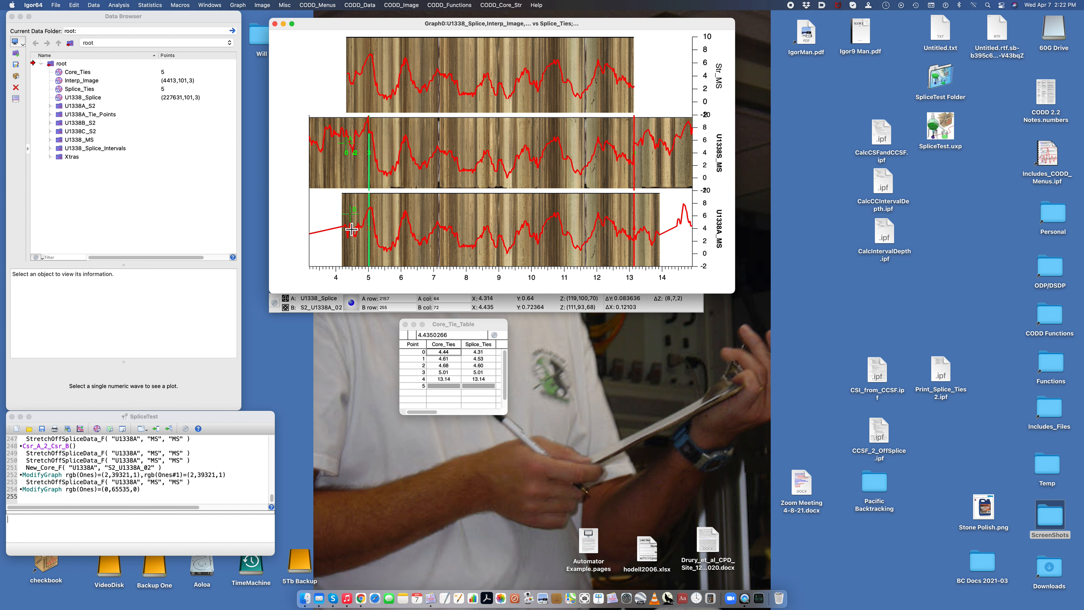
# Step: Set the colour of the Ones#1 tie markers on the core image to bright green
pyautogui.doubleClick(351, 229)
pyautogui.click(699, 294)
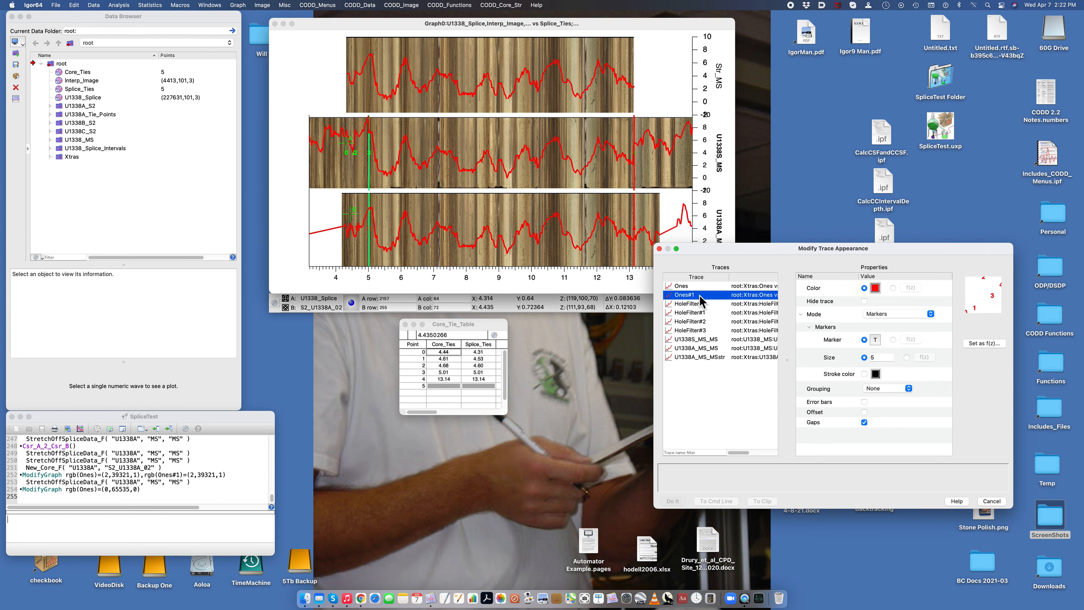
pyautogui.click(876, 288)
pyautogui.click(933, 351)
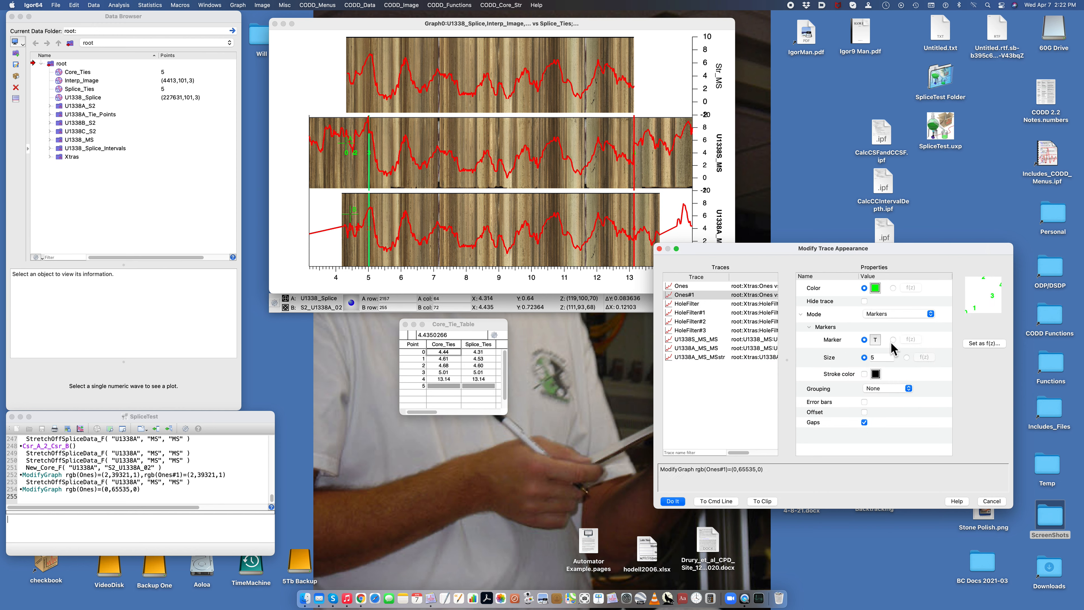
pyautogui.click(673, 501)
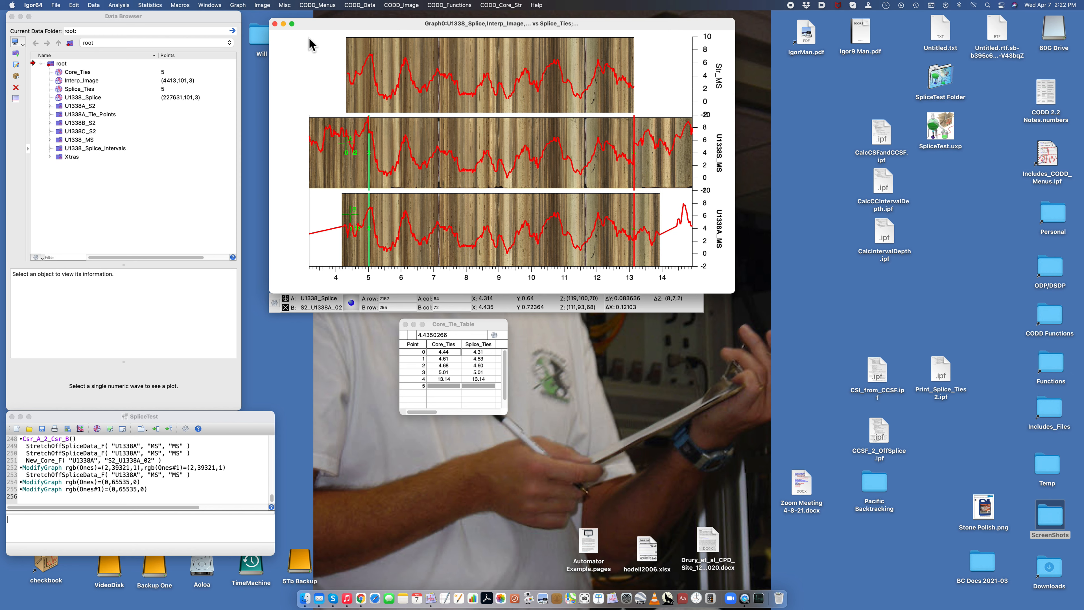
# Step: Append the MS data of hole U1338S, technique MS, to the graph on the Str_MS axis against Depth, with depth scale CCSF
pyautogui.click(362, 6)
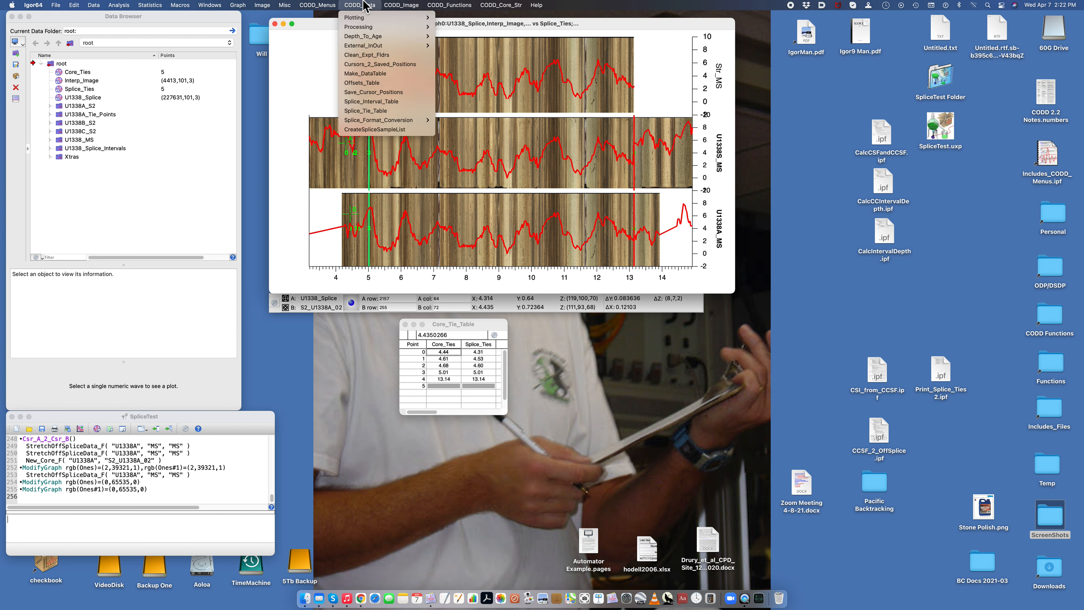
pyautogui.moveTo(371, 18)
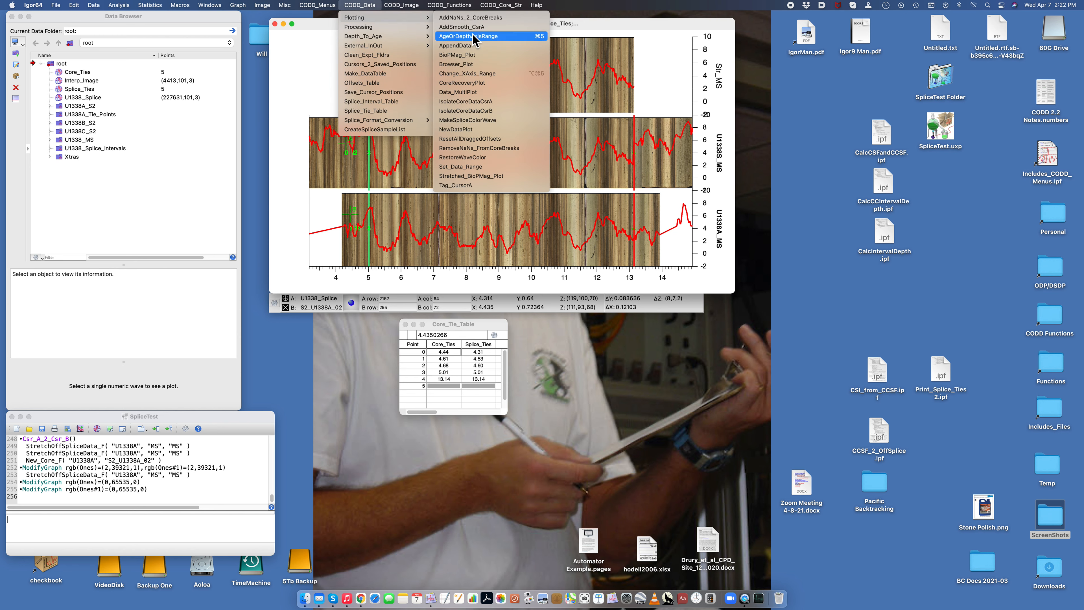
pyautogui.click(467, 47)
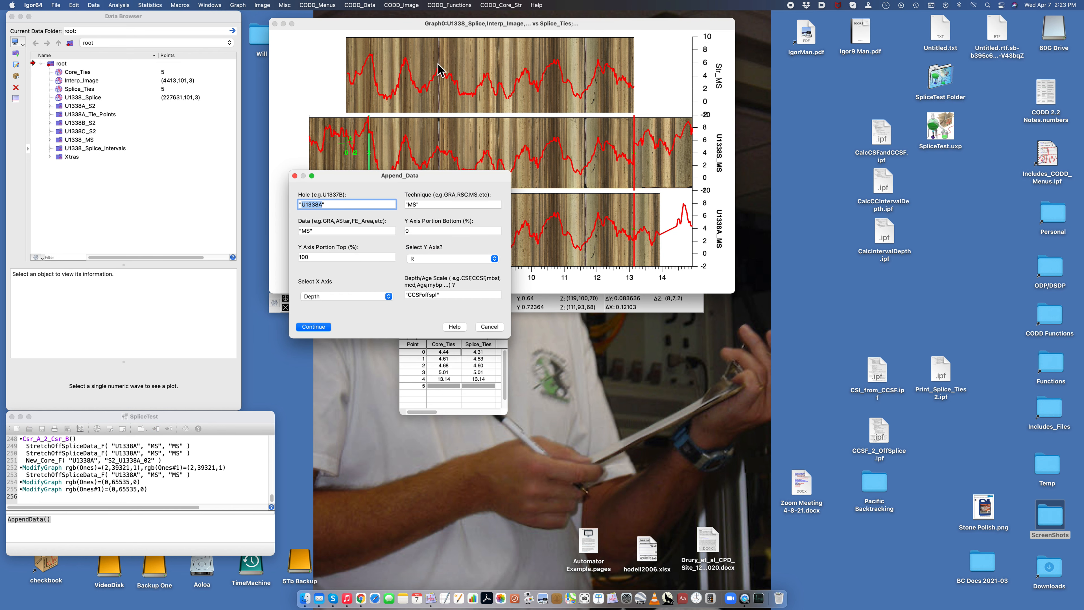
pyautogui.click(324, 205)
pyautogui.click(428, 259)
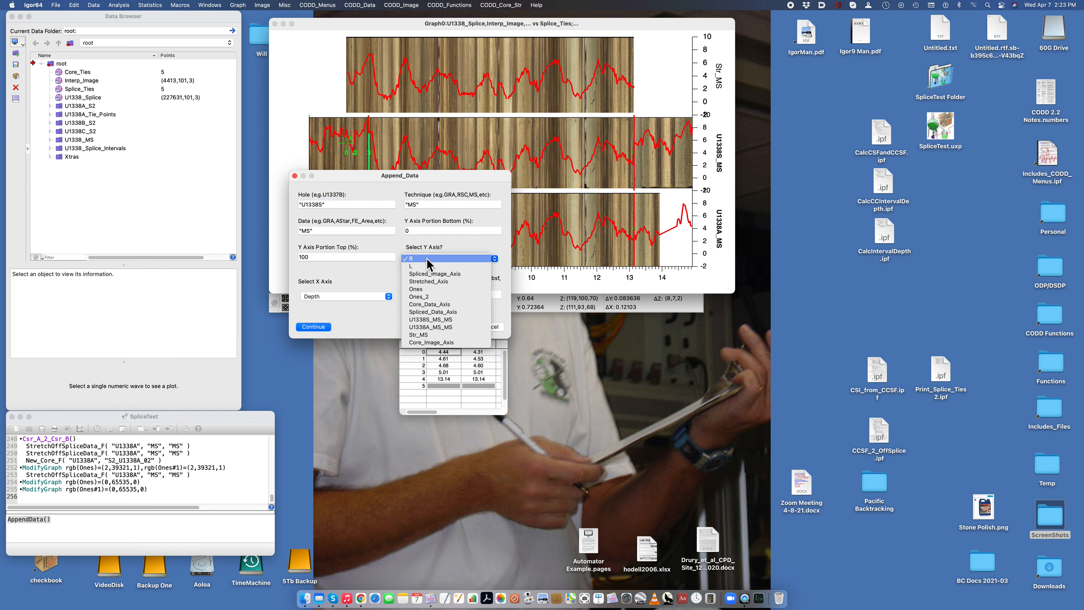
pyautogui.click(420, 335)
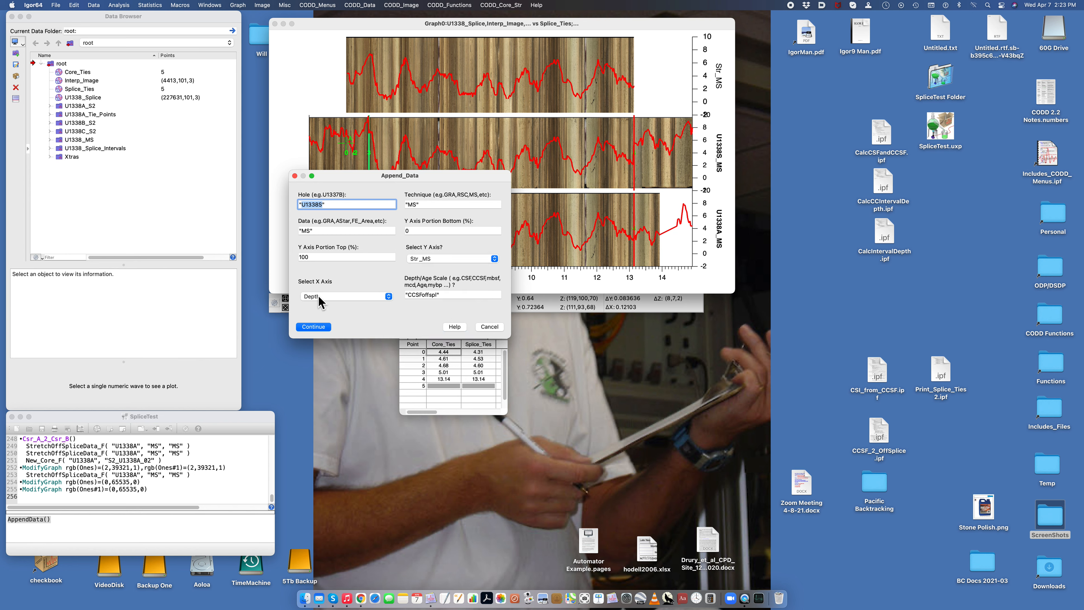
pyautogui.click(437, 295)
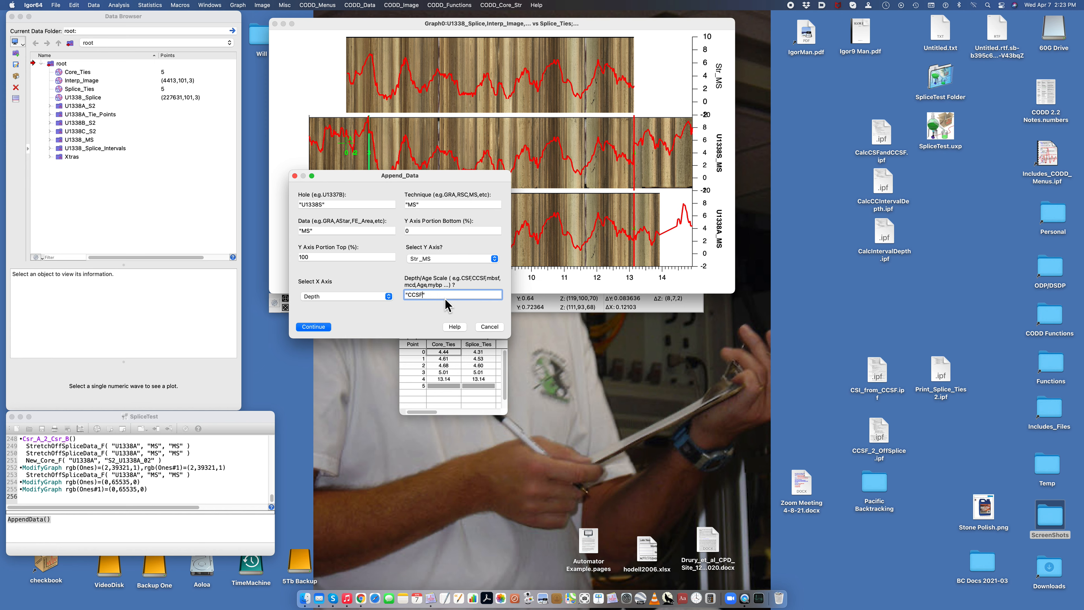
pyautogui.click(314, 327)
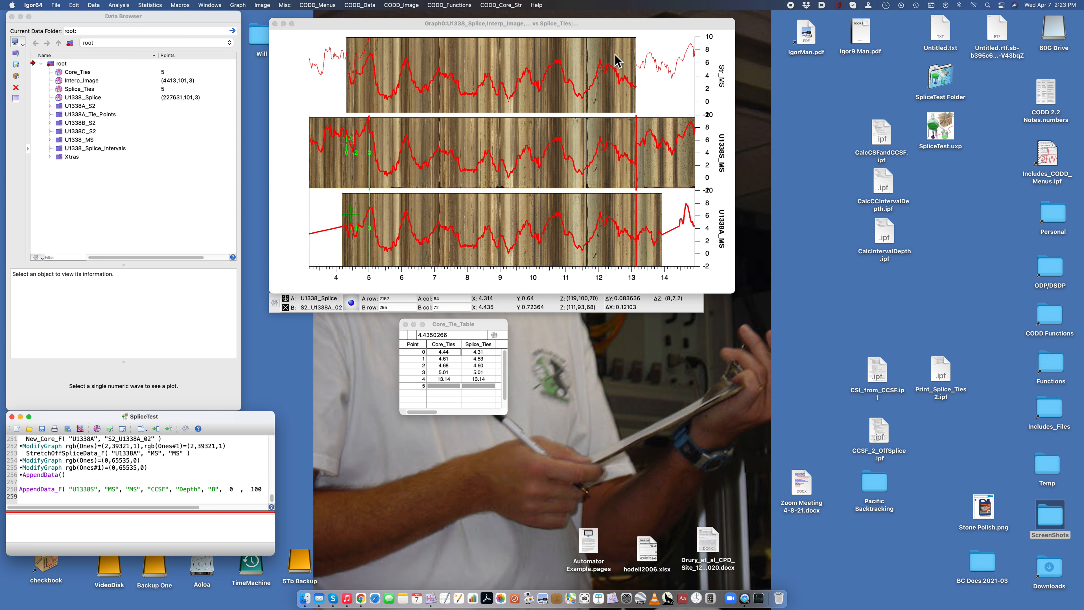
# Step: Set the line colour of the appended splice trace U1338S_MS_MS#1 on the Str_MS axis to bright green
pyautogui.doubleClick(651, 58)
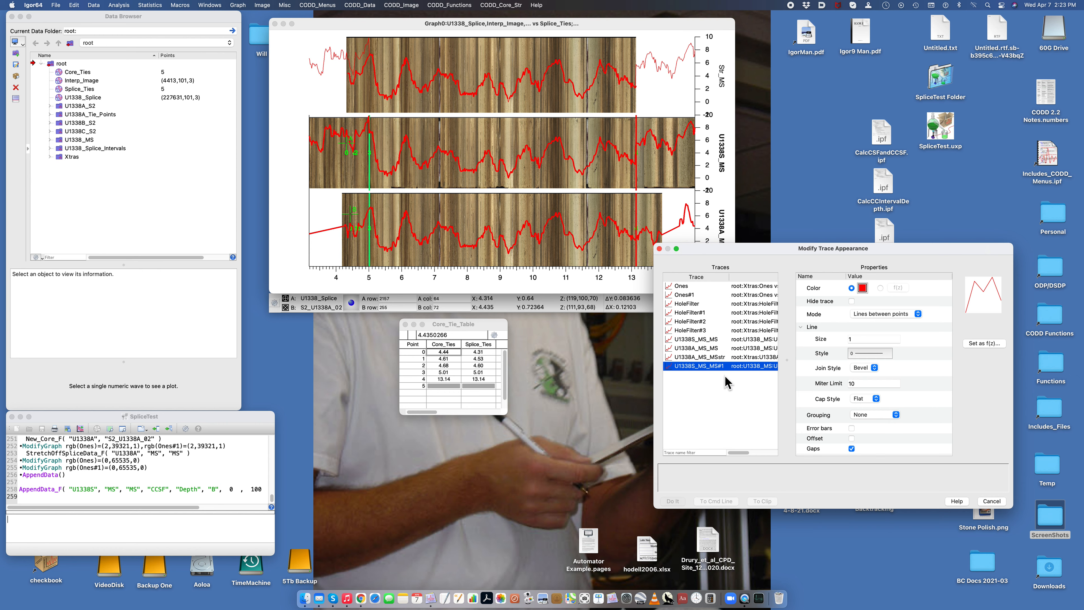
pyautogui.click(862, 288)
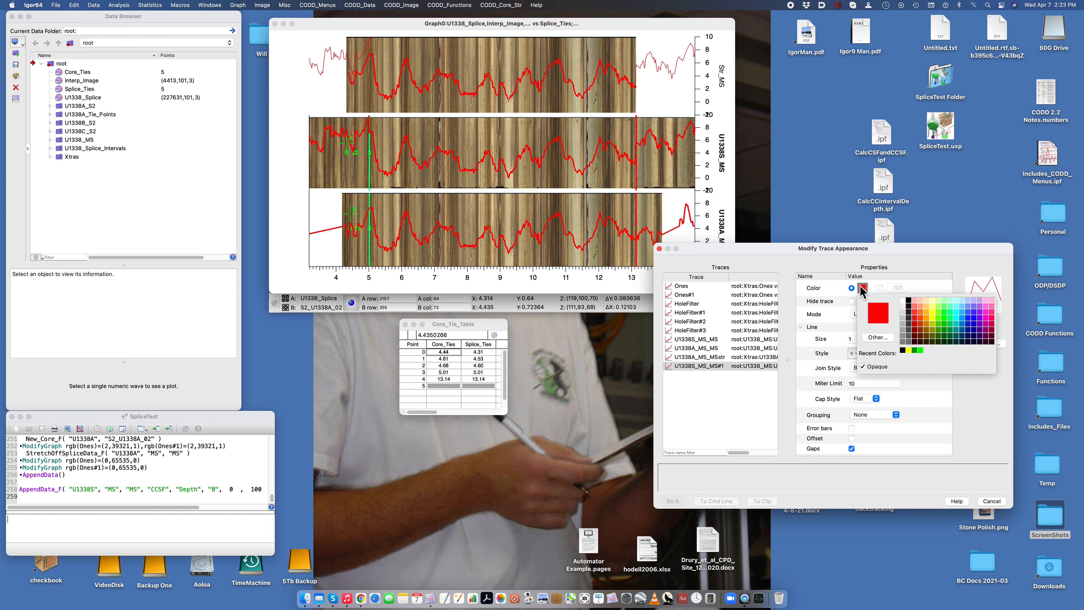
pyautogui.click(919, 350)
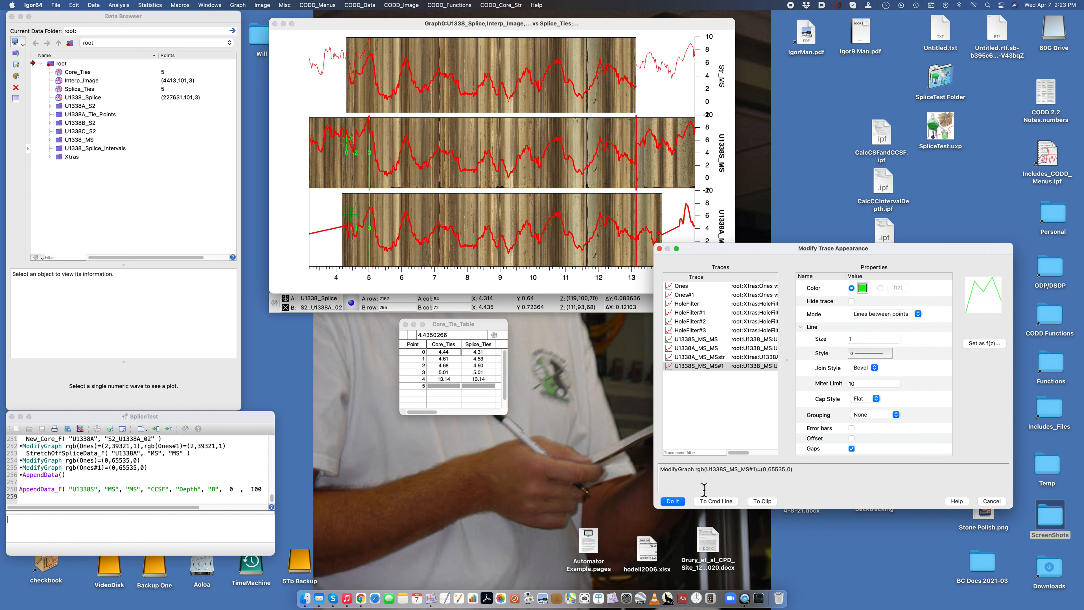
pyautogui.click(674, 502)
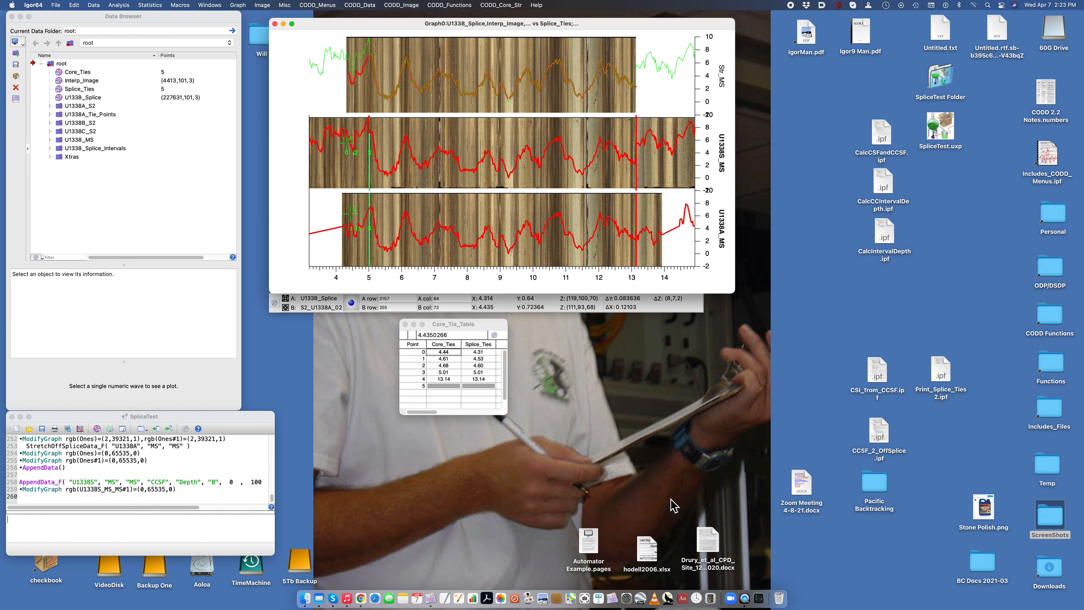
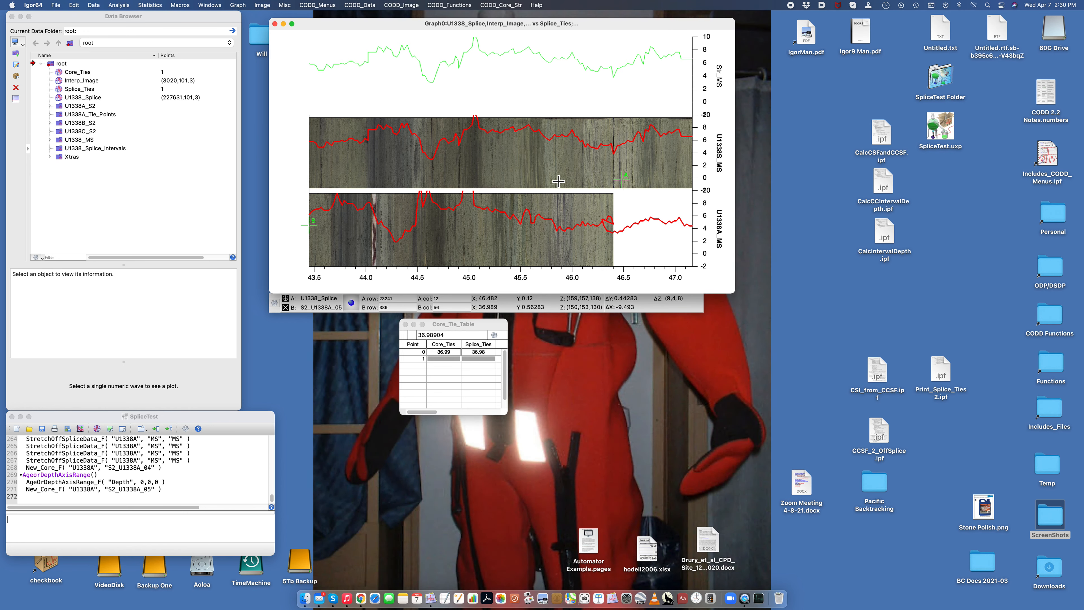
# Step: Record a tie between core depth 45.88 and splice depth 46.17, then stretch the core image and the U1338A MS data
pyautogui.moveTo(622, 179); pyautogui.dragTo(589, 157)
pyautogui.moveTo(310, 225); pyautogui.dragTo(559, 242)
pyautogui.press('super+1')
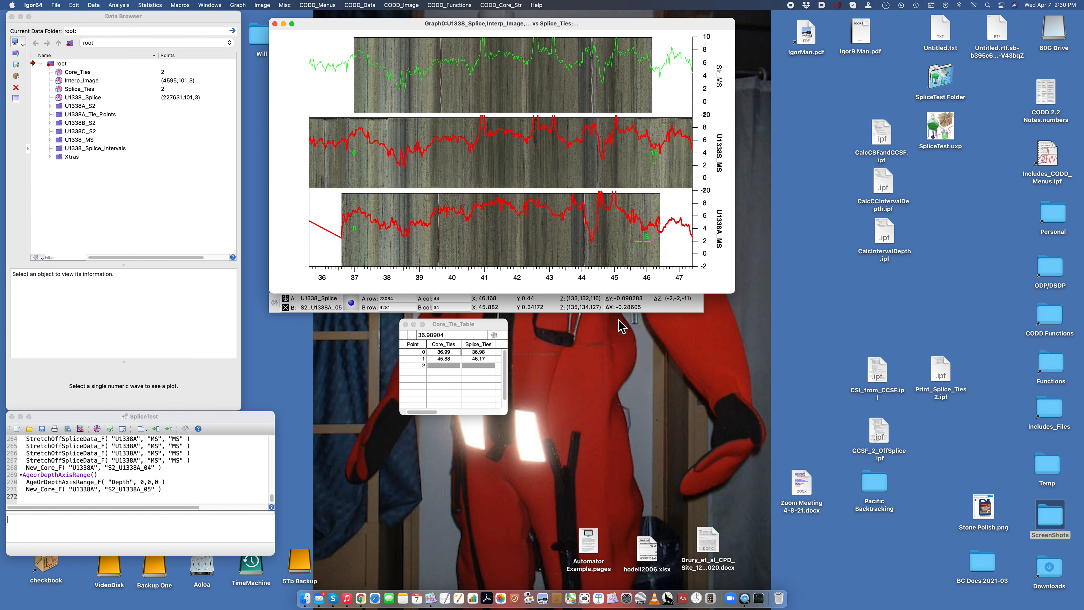
pyautogui.press('super+2')
pyautogui.press('Return')
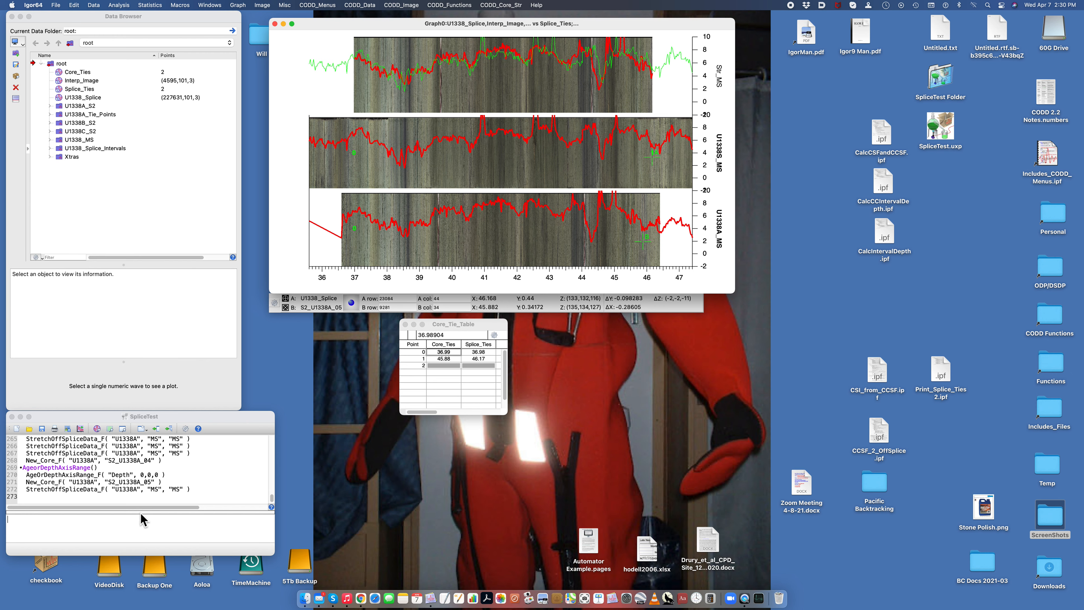
# Step: Set the MS data range of the top graph to a lower limit of 0 and an upper limit of 15
pyautogui.click(355, 6)
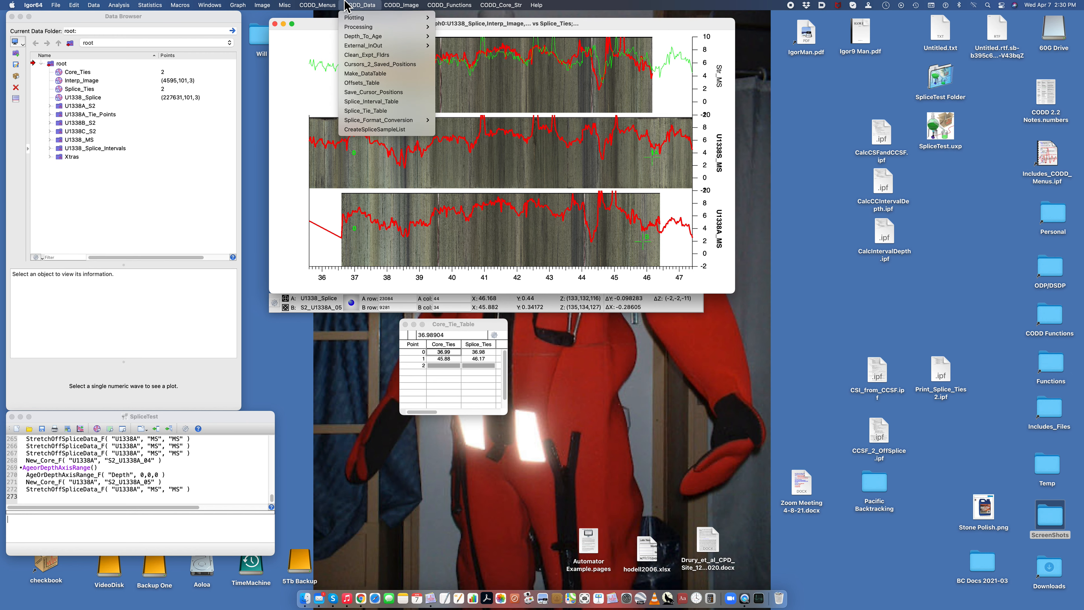
pyautogui.moveTo(356, 17)
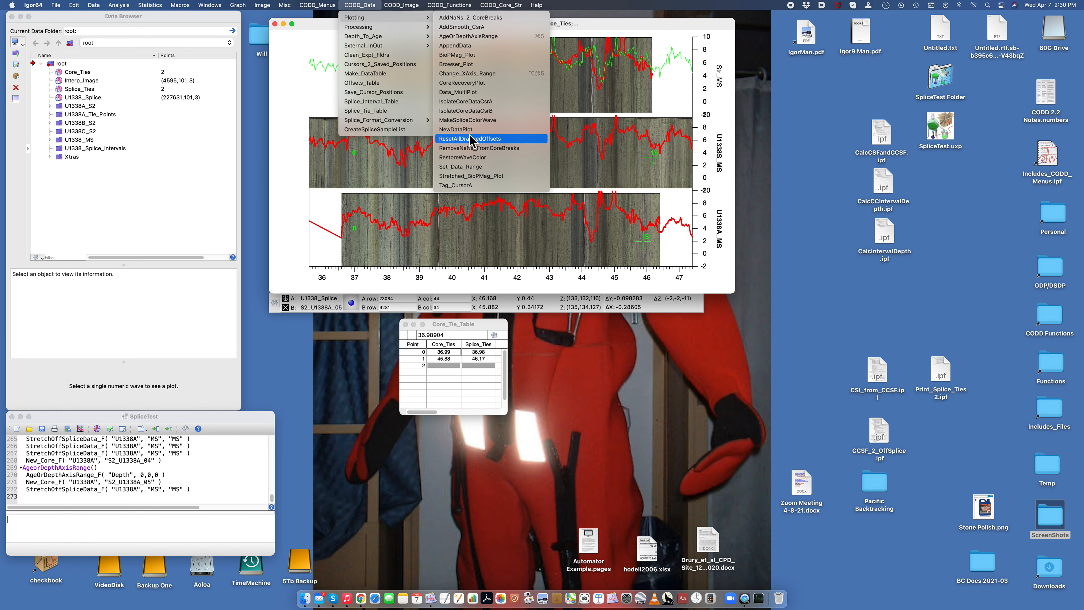
pyautogui.click(467, 166)
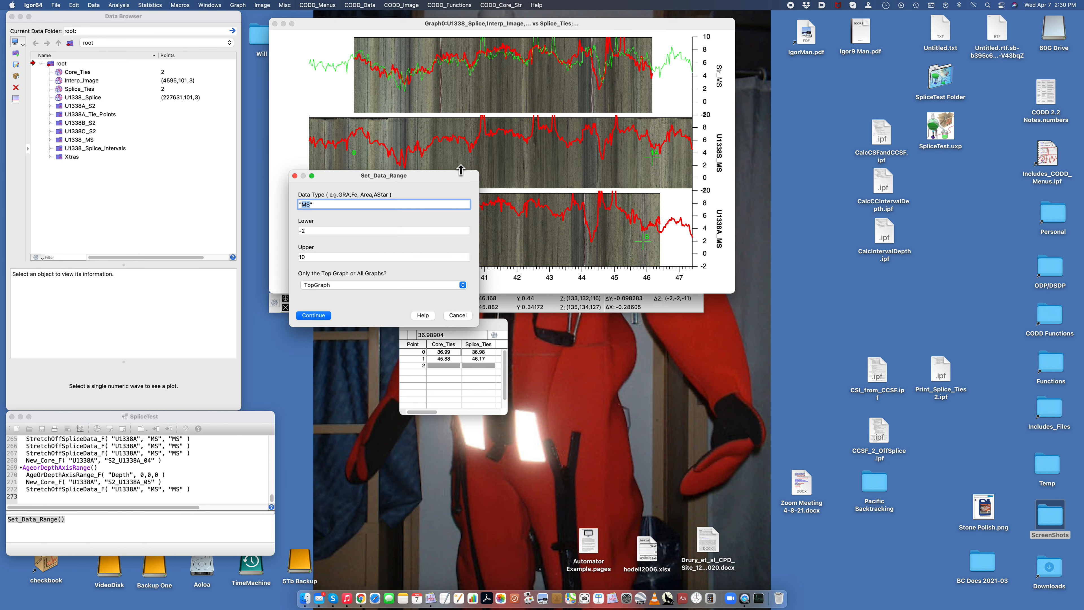
pyautogui.click(315, 258)
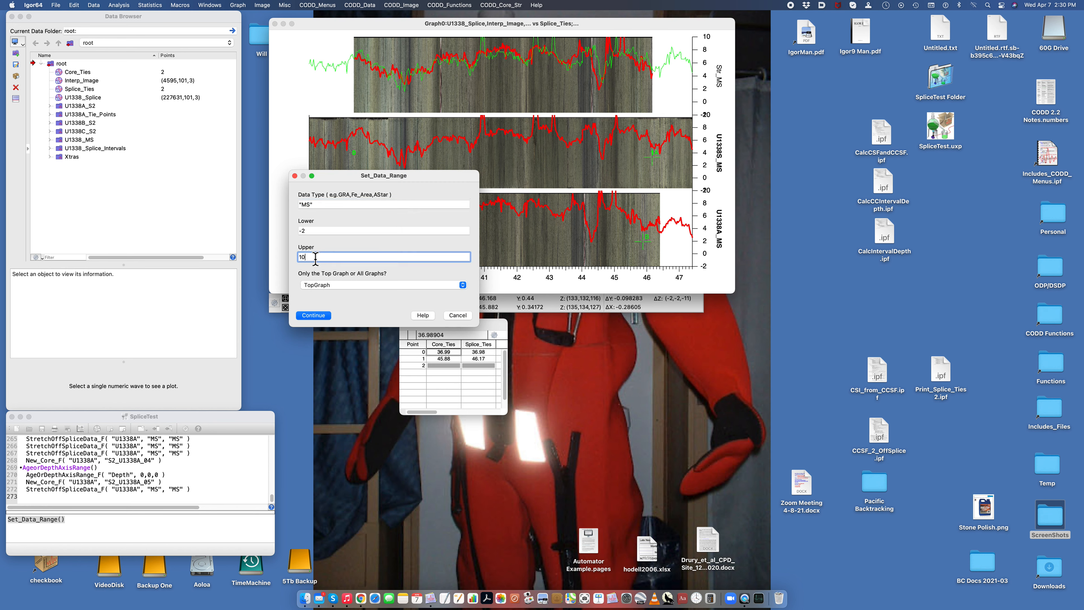
pyautogui.click(308, 231)
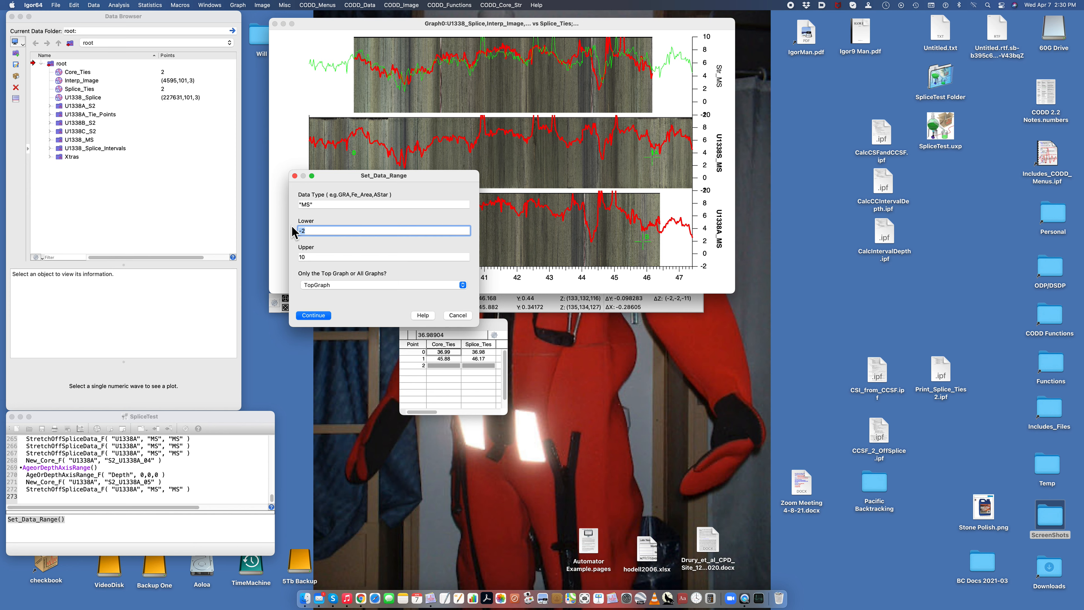
pyautogui.click(316, 256)
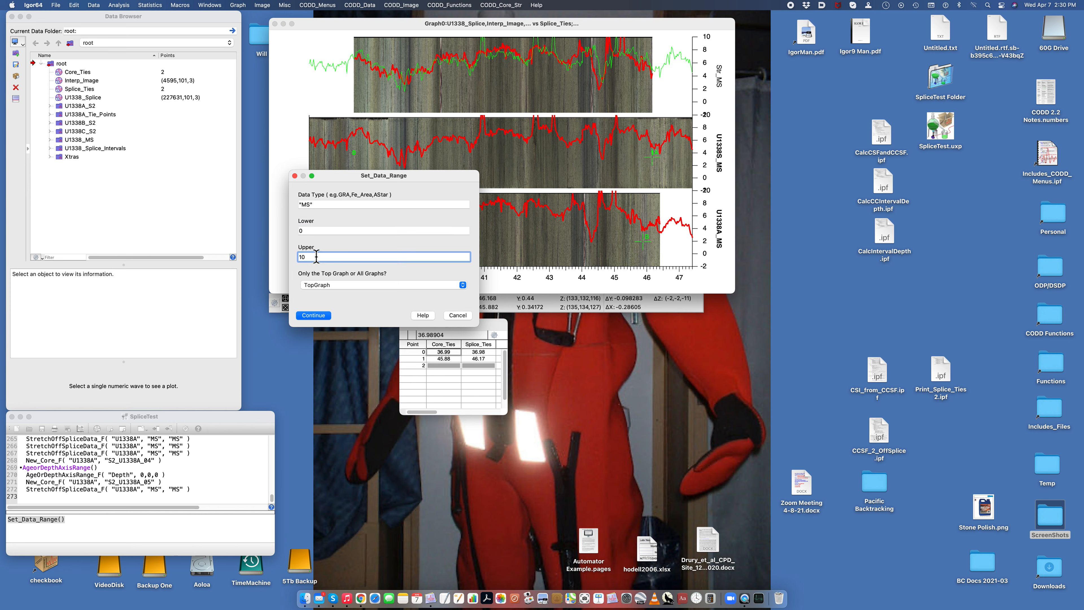
pyautogui.write('5')
pyautogui.press('Return')
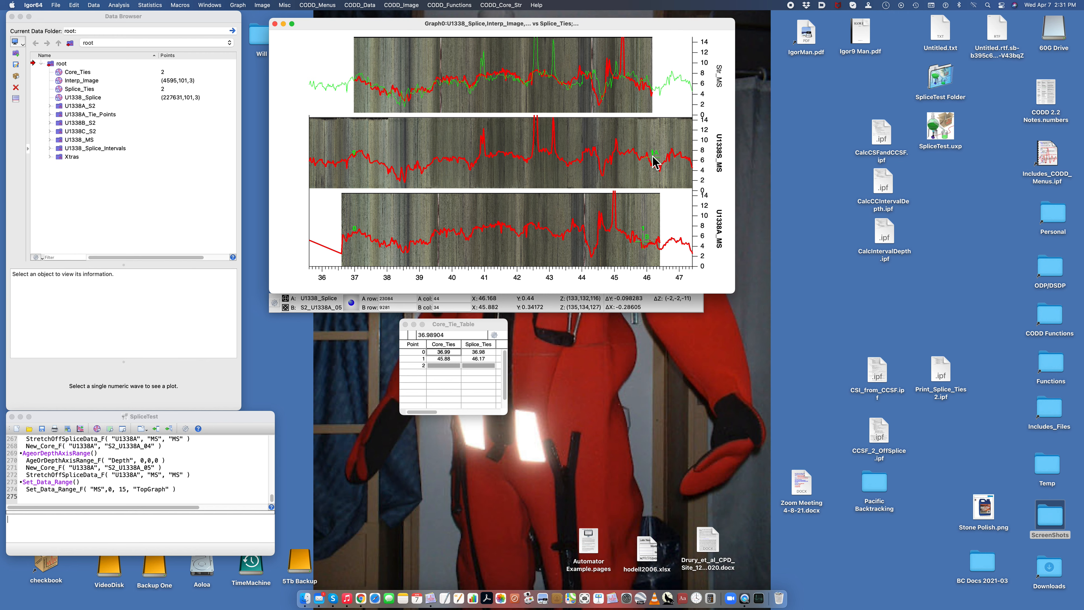
# Step: Record two more ties, core depth 44.63 to splice depth 45.05 and core depth 44.11 to splice depth 44.45
pyautogui.moveTo(655, 154); pyautogui.dragTo(615, 126)
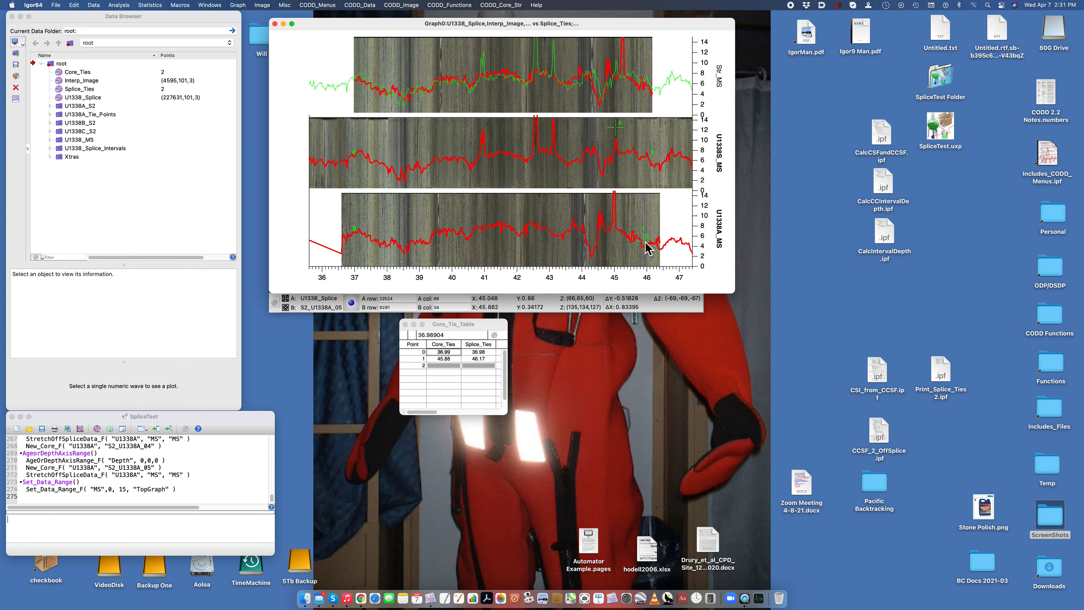
pyautogui.moveTo(643, 241); pyautogui.dragTo(604, 204)
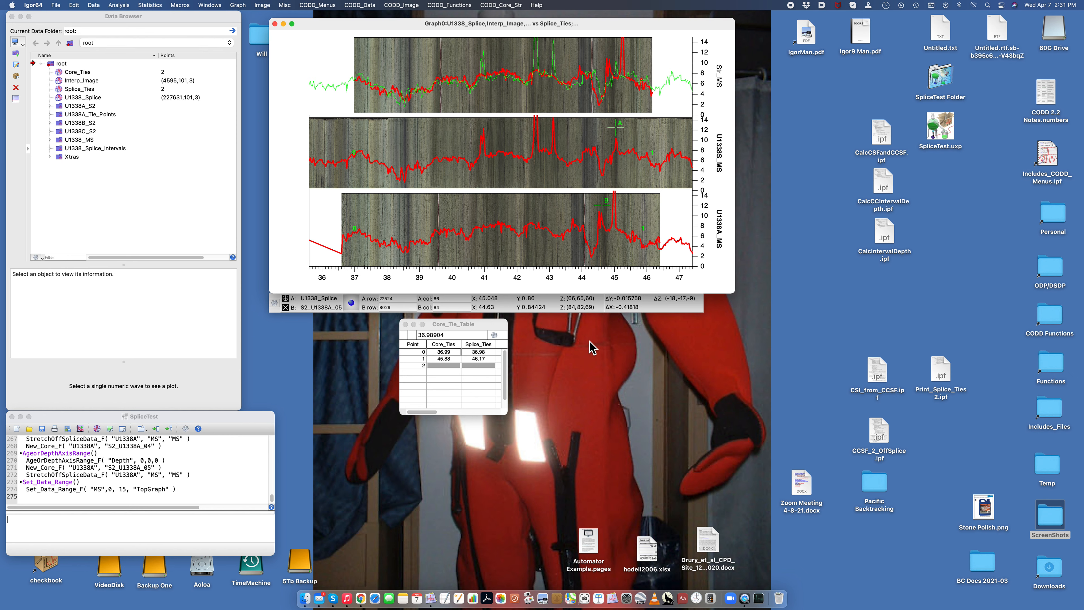
pyautogui.press('super+1')
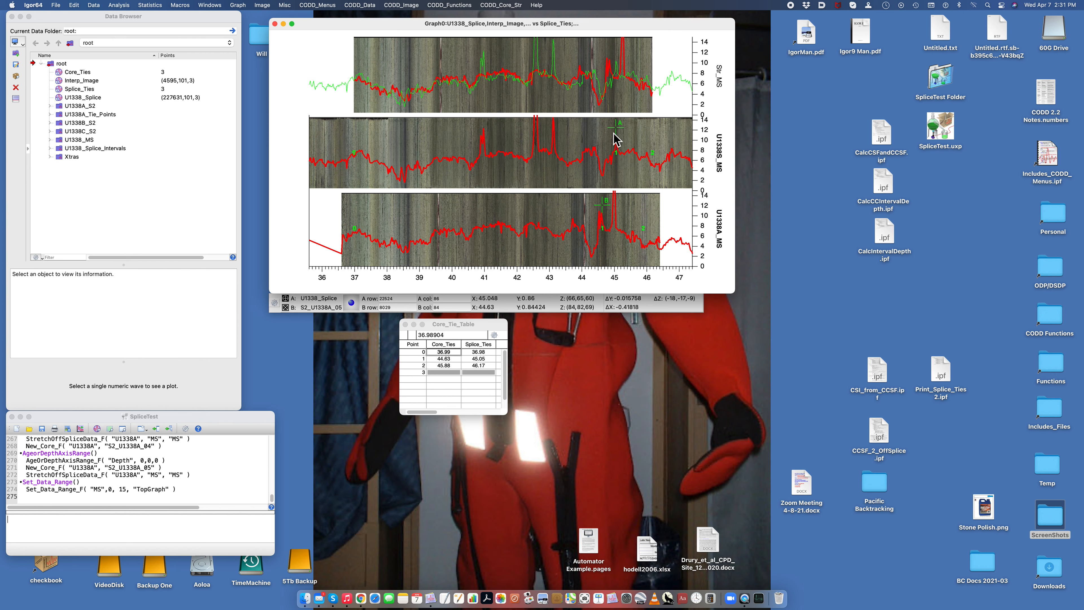
pyautogui.moveTo(617, 129); pyautogui.dragTo(596, 137)
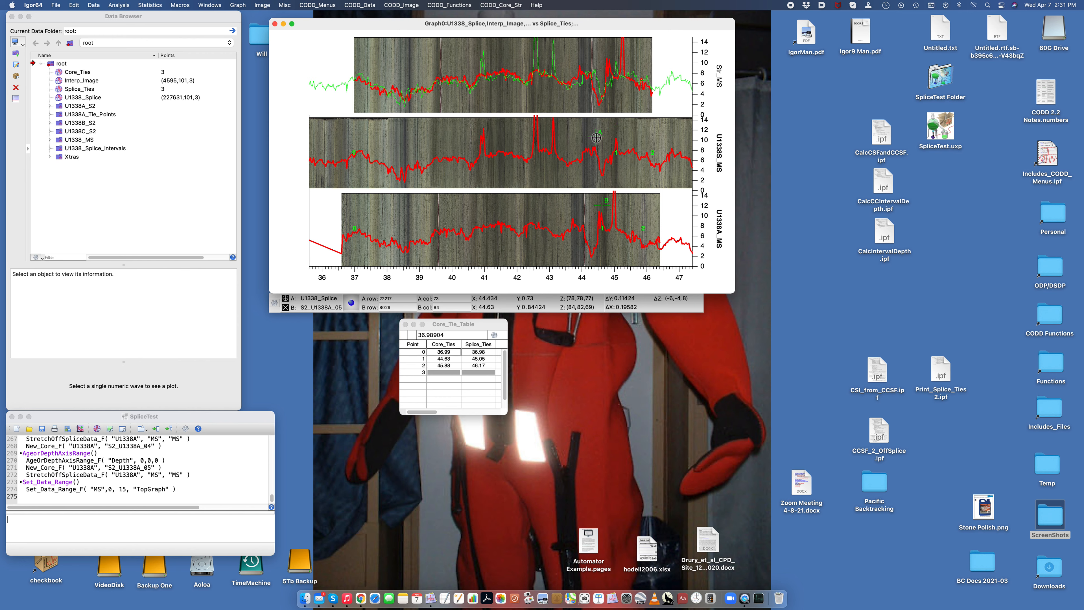
pyautogui.moveTo(607, 201); pyautogui.dragTo(587, 212)
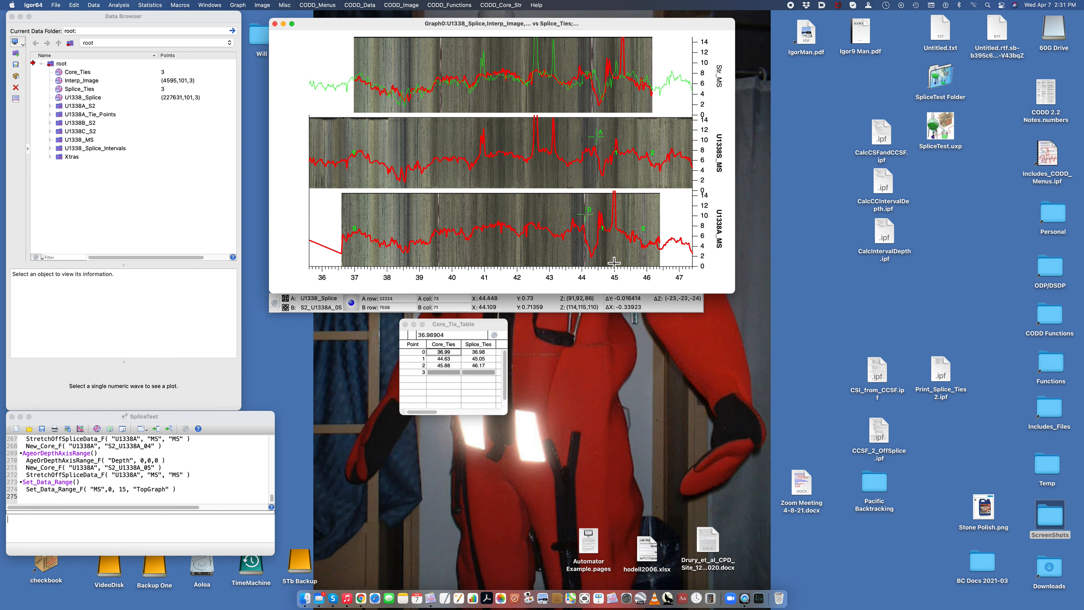
pyautogui.press('super+1')
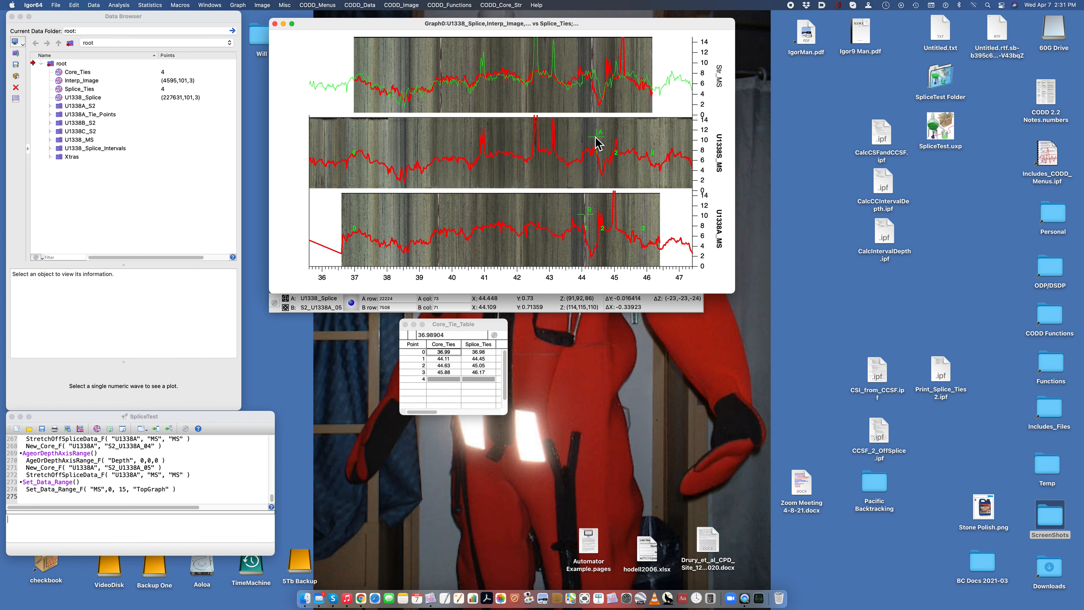
# Step: Record a tie between core depth 43.70 and splice depth 44.10
pyautogui.moveTo(596, 137); pyautogui.dragTo(581, 138)
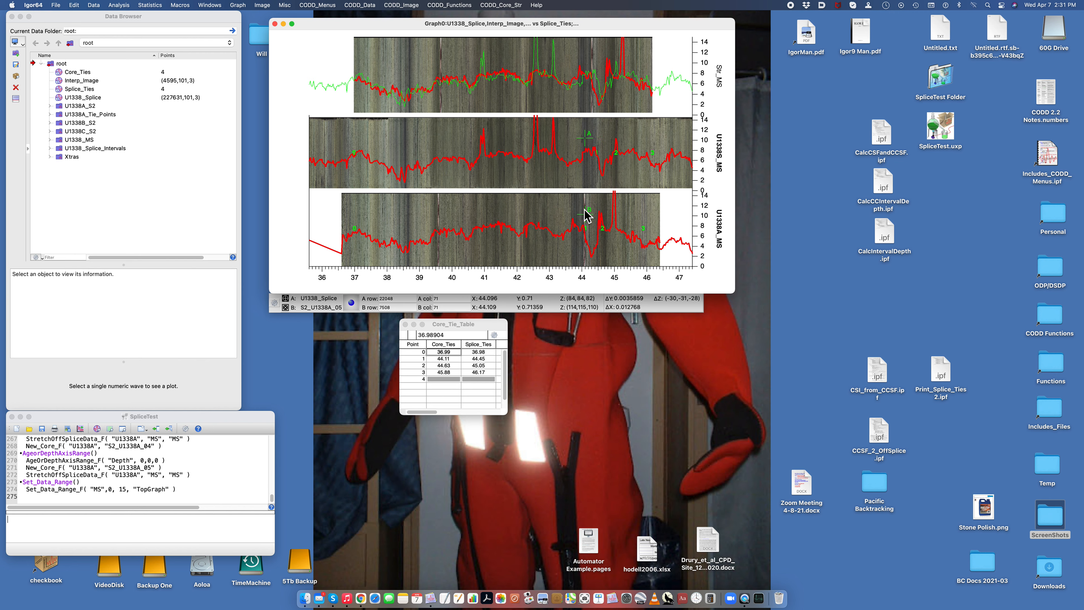
pyautogui.moveTo(583, 214); pyautogui.dragTo(572, 205)
pyautogui.press('super+1')
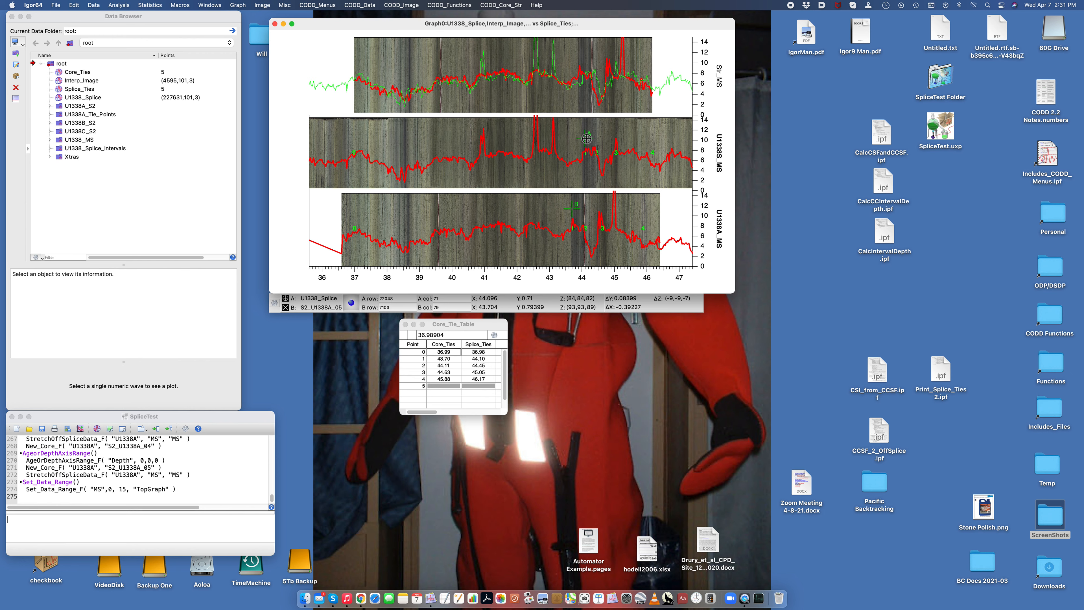
# Step: Record two ties in the shallower part of the core, 38.66 to splice depth 38.57 and 39.41 to splice depth 39.41
pyautogui.moveTo(586, 138); pyautogui.dragTo(408, 145)
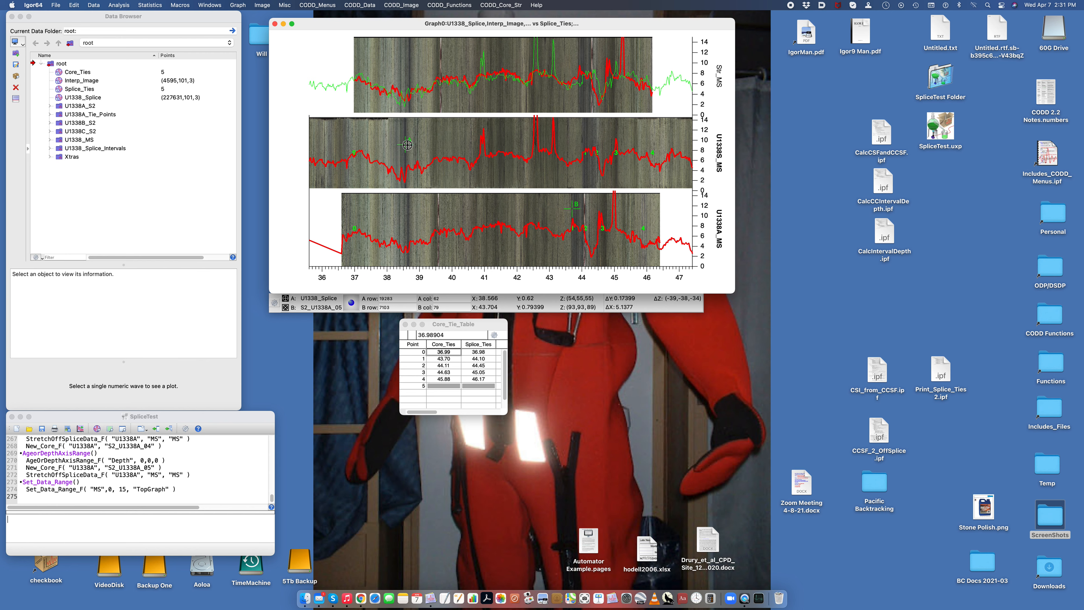
pyautogui.moveTo(573, 210); pyautogui.dragTo(409, 217)
pyautogui.press('super+1')
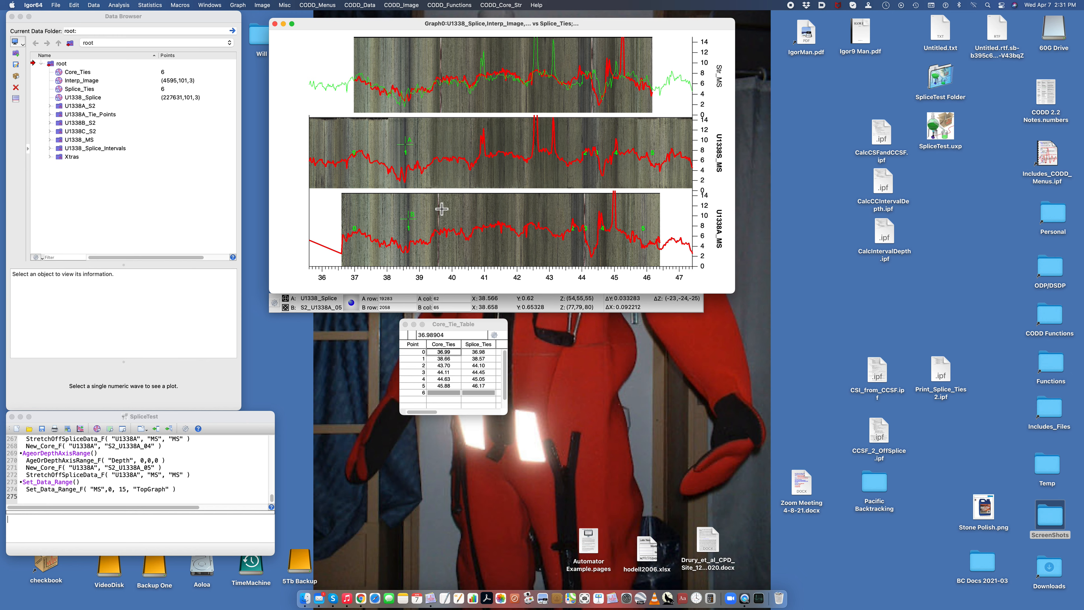
pyautogui.moveTo(405, 145); pyautogui.dragTo(434, 148)
pyautogui.moveTo(408, 216); pyautogui.dragTo(436, 216)
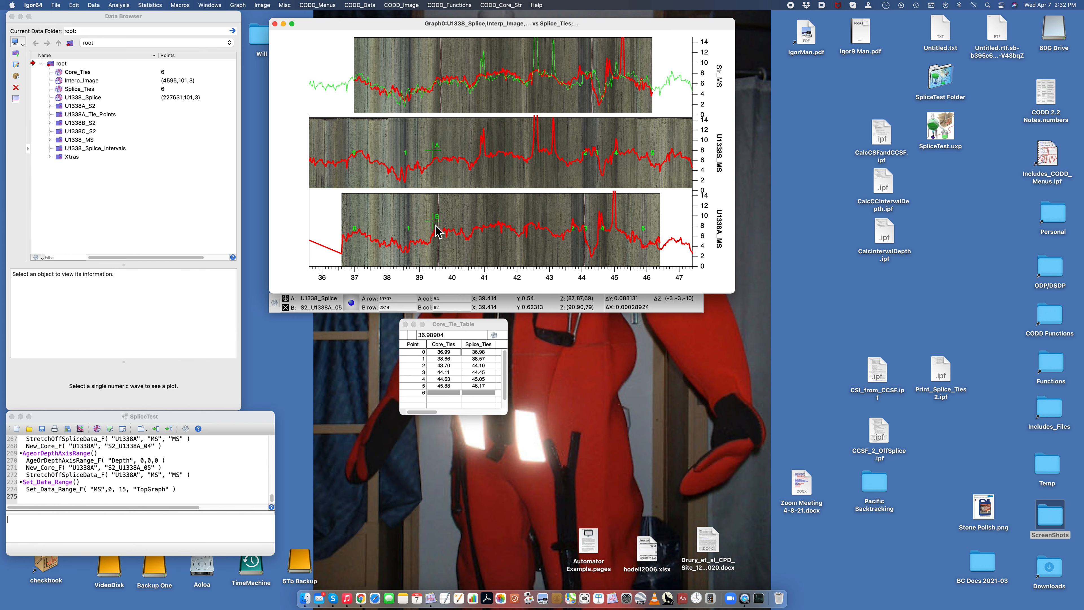
pyautogui.press('super+1')
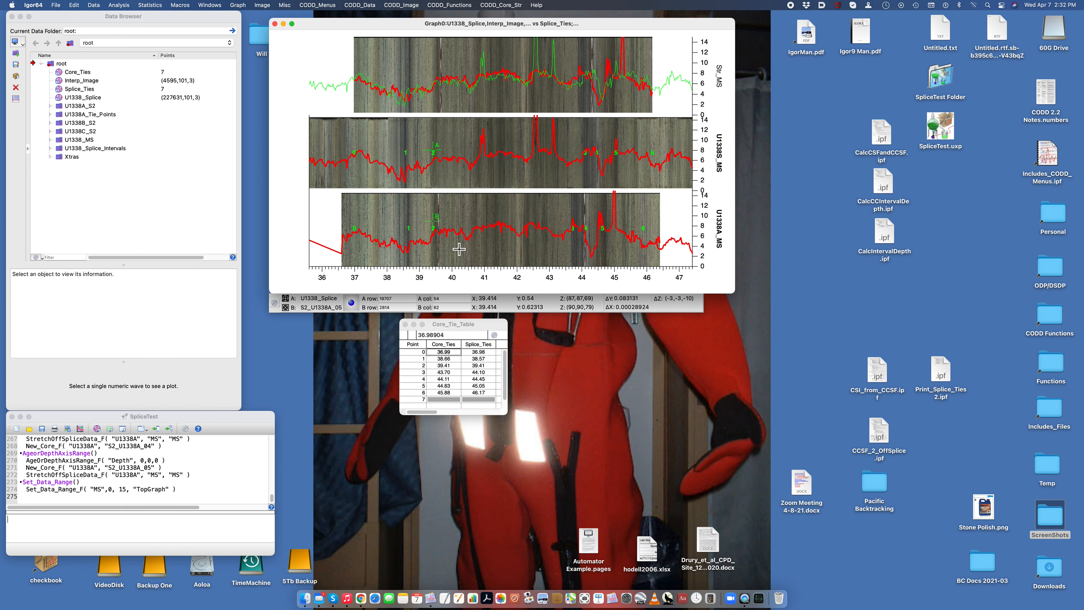
# Step: Stretch the core image with the recorded ties and restretch the off-splice MS data of hole U1338A
pyautogui.click(506, 4)
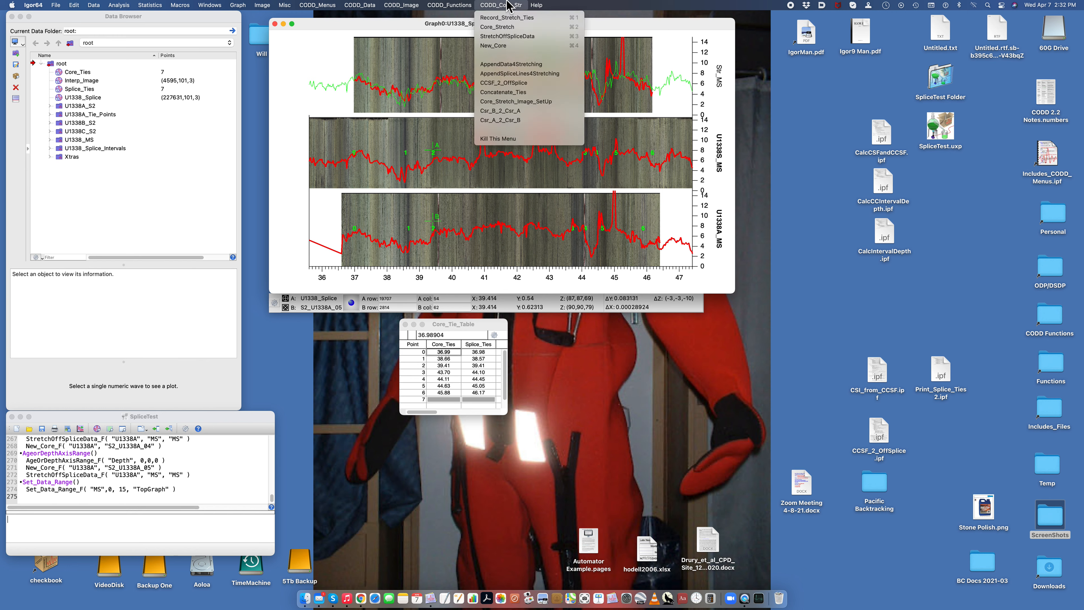
pyautogui.click(512, 26)
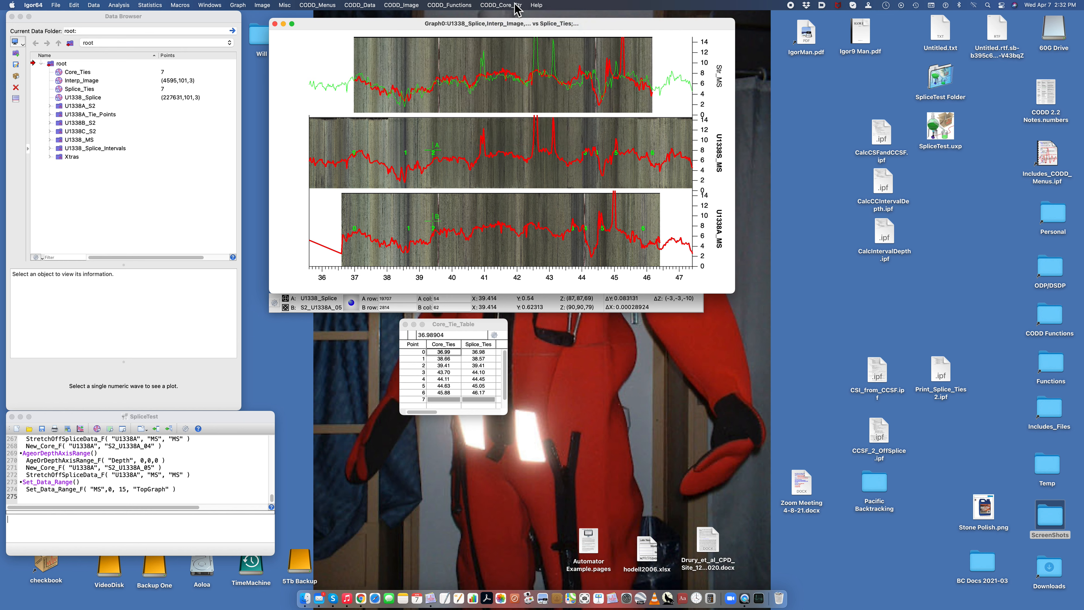
pyautogui.click(516, 4)
pyautogui.click(517, 36)
pyautogui.click(311, 286)
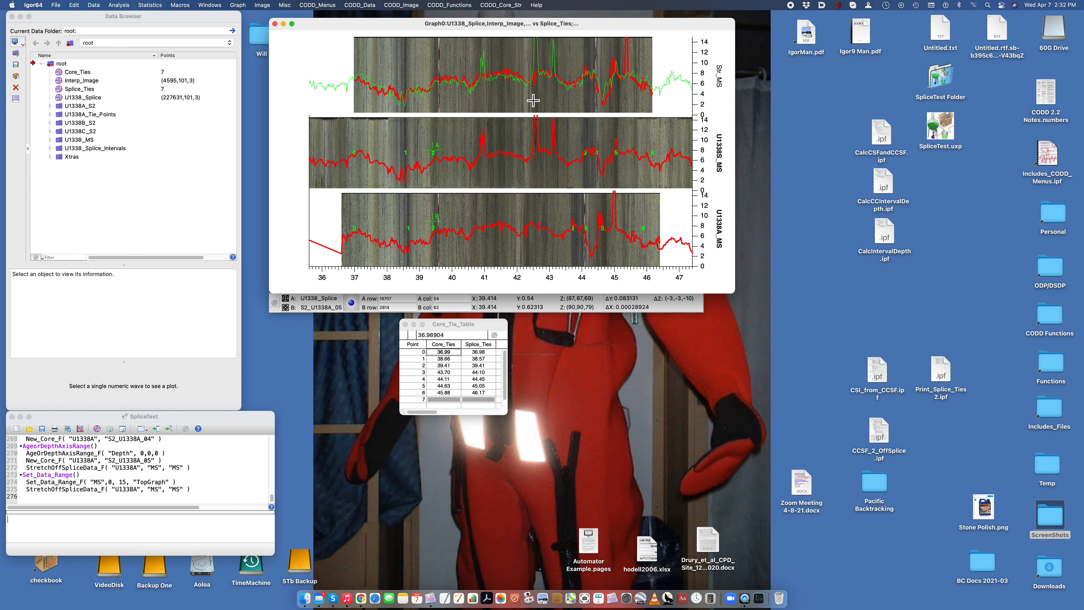
# Step: Load core S2_U1338A_04 of hole U1338A as the new core
pyautogui.moveTo(630, 128); pyautogui.dragTo(638, 193)
pyautogui.click(377, 218)
pyautogui.press('super+1')
pyautogui.click(309, 232)
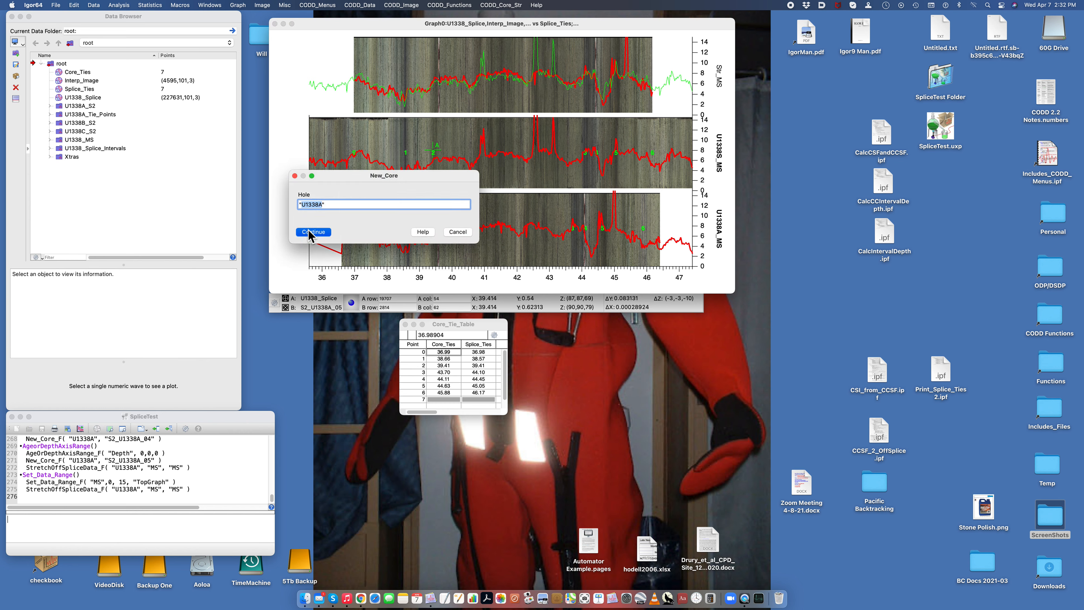
pyautogui.click(327, 205)
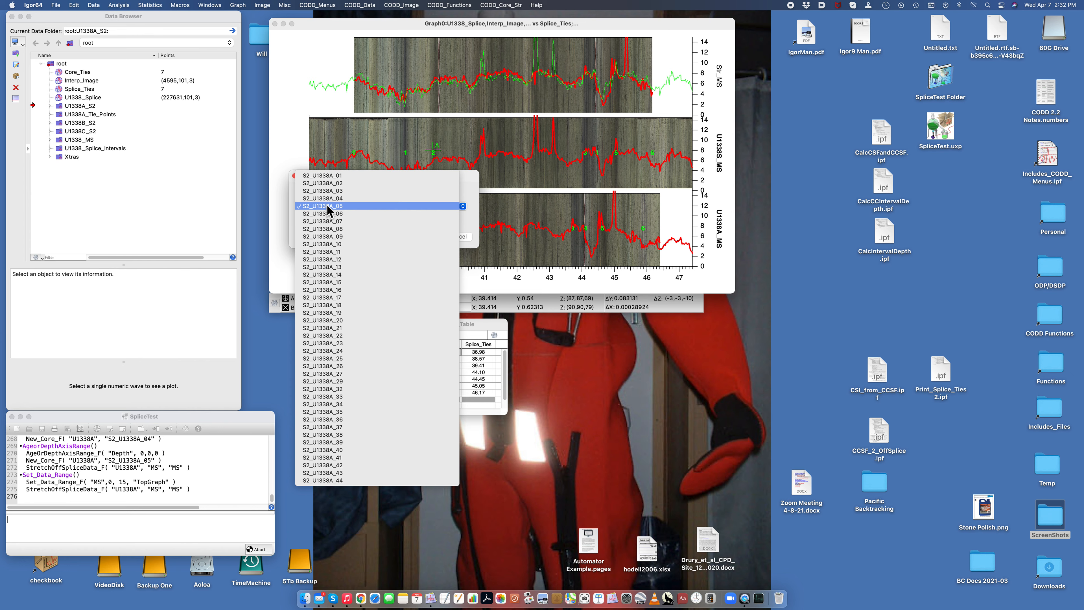
pyautogui.click(326, 198)
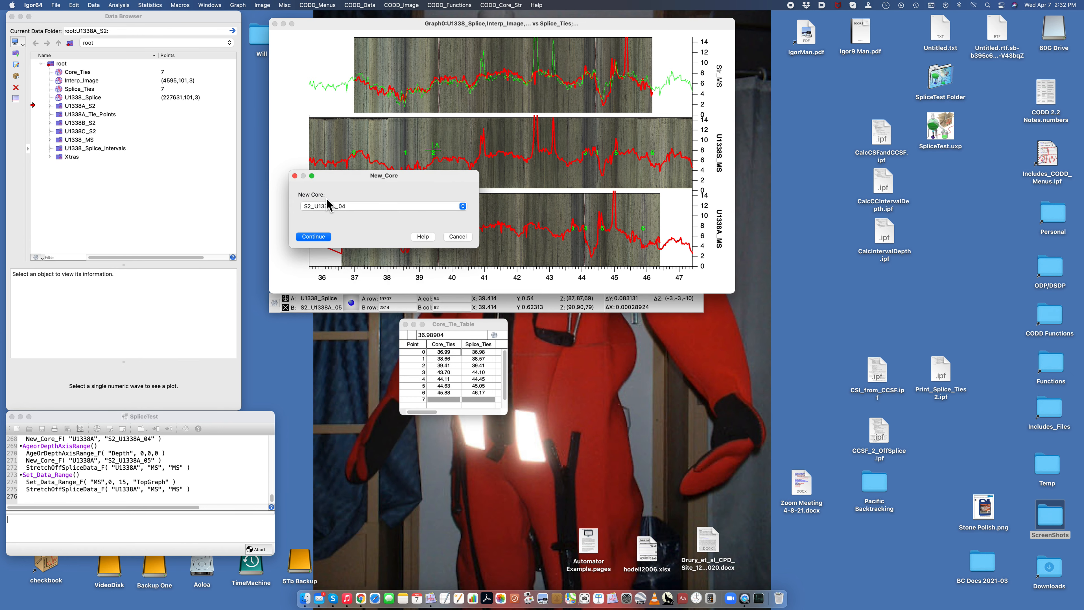
pyautogui.click(329, 205)
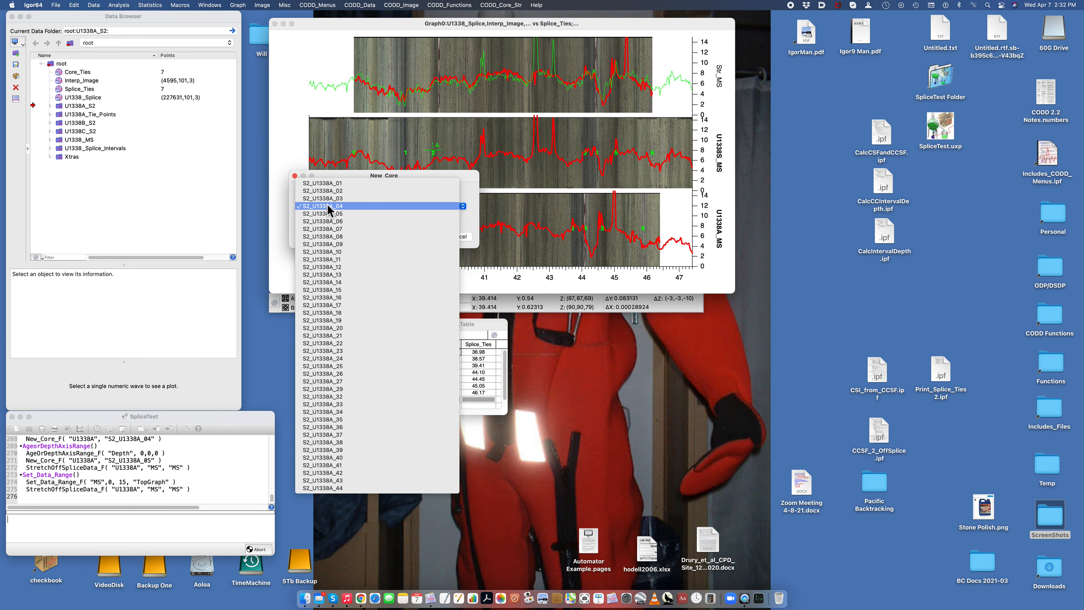
pyautogui.click(327, 204)
pyautogui.click(309, 236)
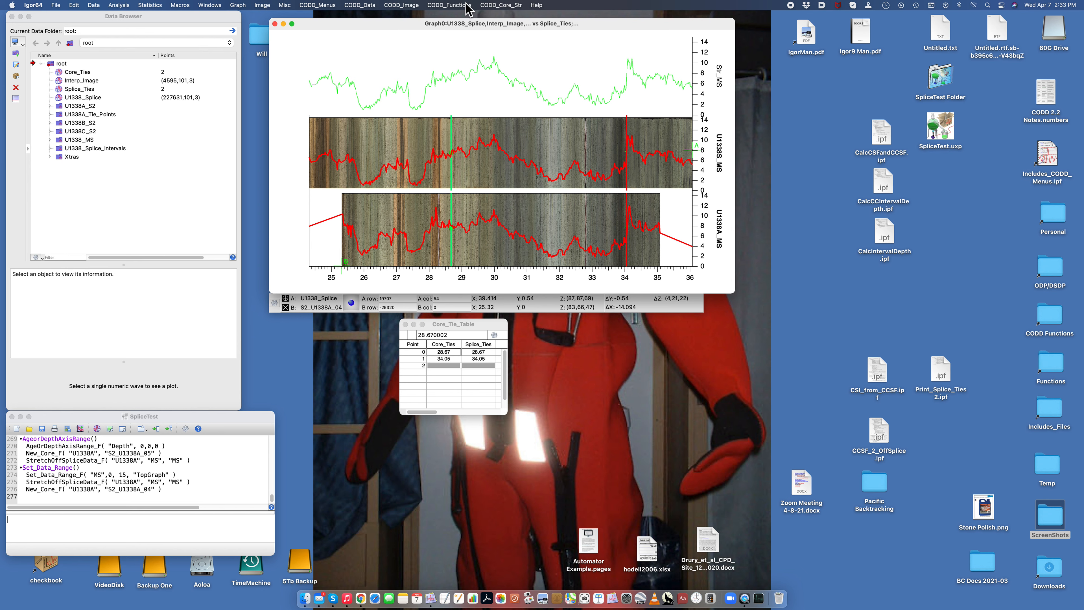
# Step: Concatenate the tie points of hole U1338A
pyautogui.click(503, 5)
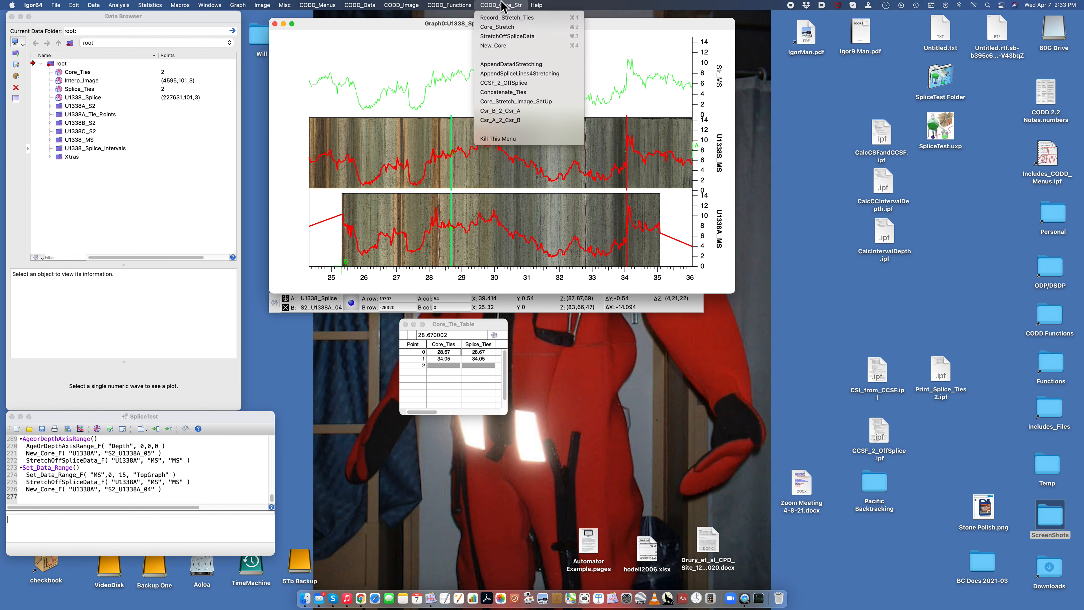
pyautogui.click(510, 95)
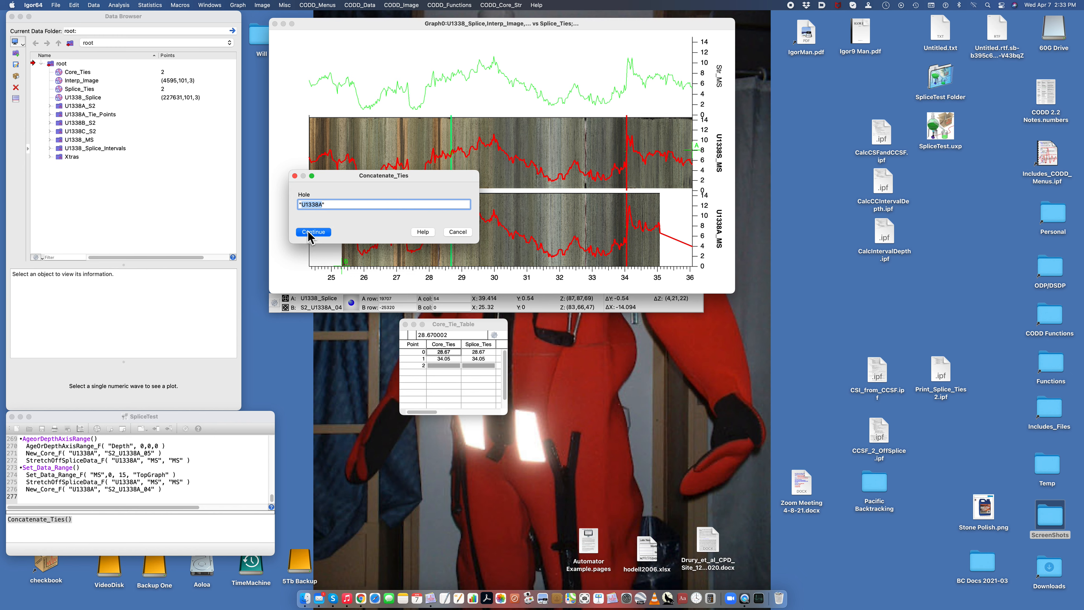
pyautogui.click(311, 233)
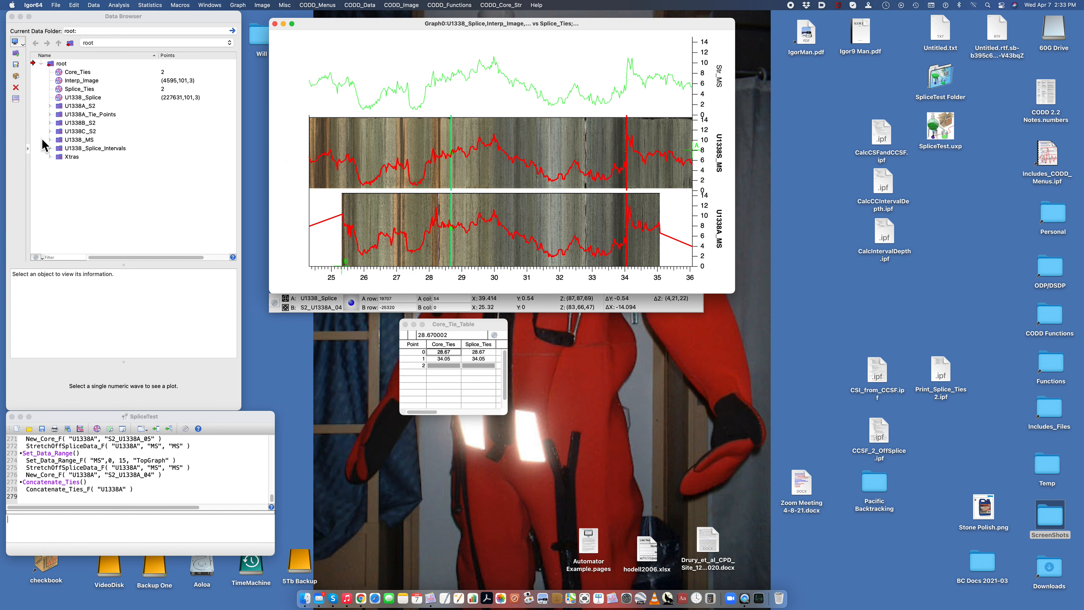
# Step: Expand the U1338A_Tie_Points folder and preview the stretched core image S2_U1338A_01_Str
pyautogui.hscroll(2, 43, 128)
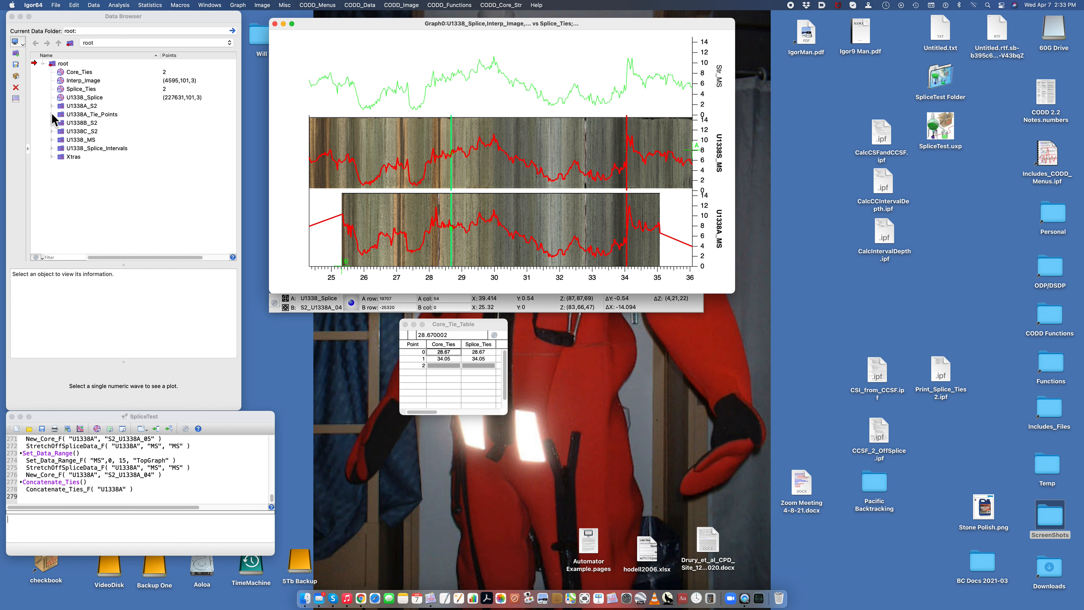
pyautogui.click(51, 114)
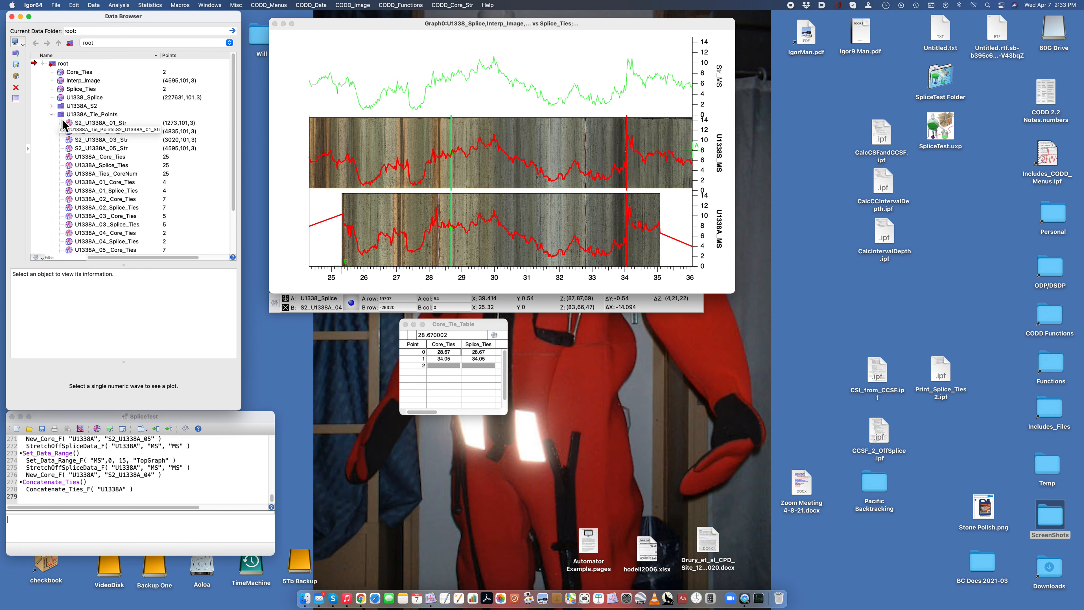
pyautogui.click(67, 122)
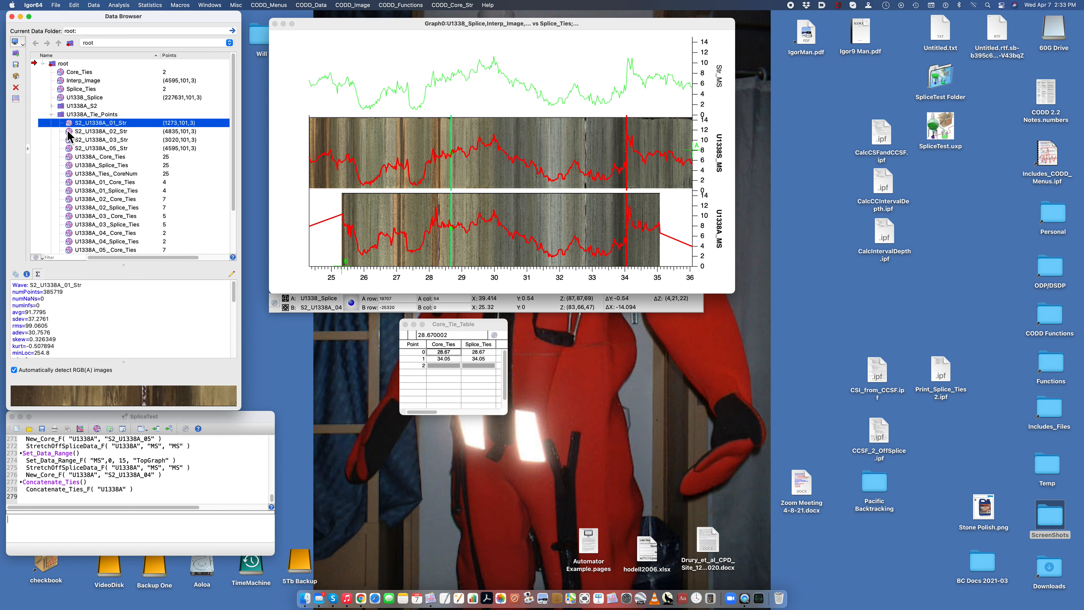
# Step: Preview the stretched core images for cores 02, 03 and 05 and the core and splice ties of cores 01 and 02
pyautogui.click(70, 132)
pyautogui.click(71, 141)
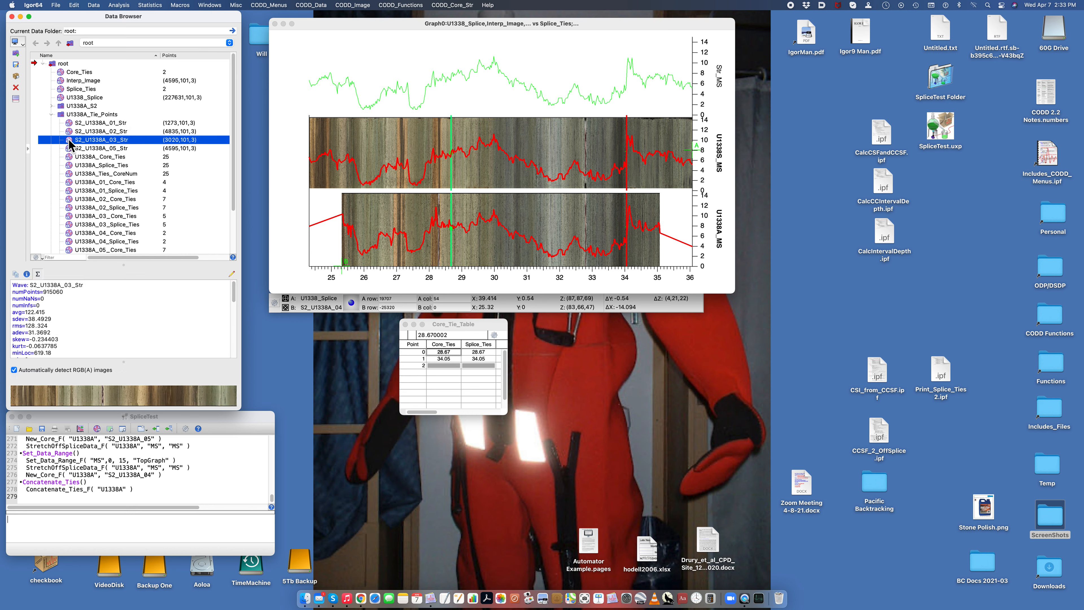
pyautogui.click(69, 149)
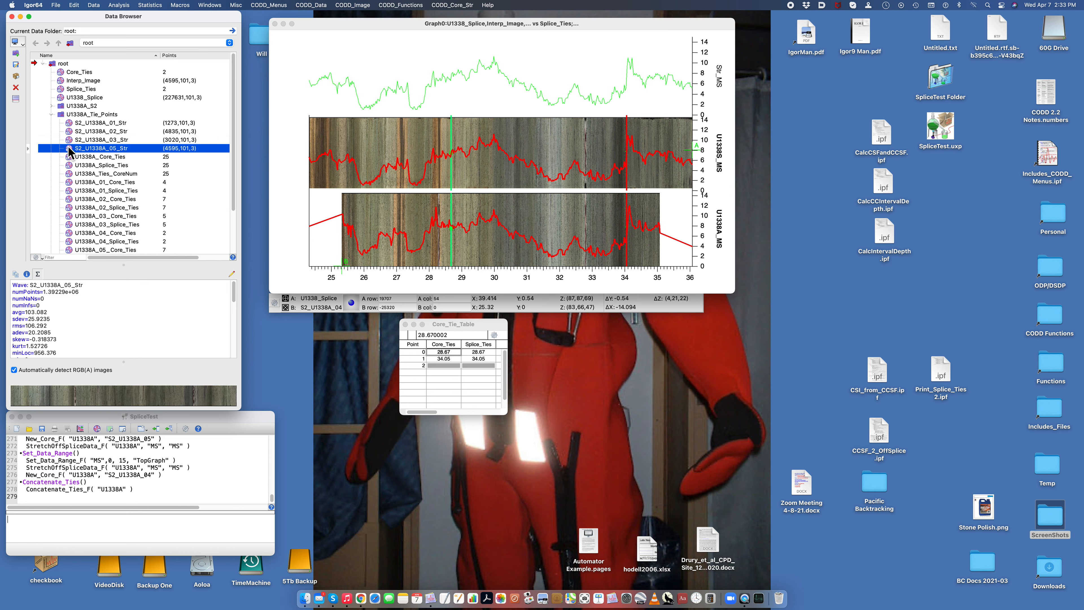
pyautogui.click(68, 182)
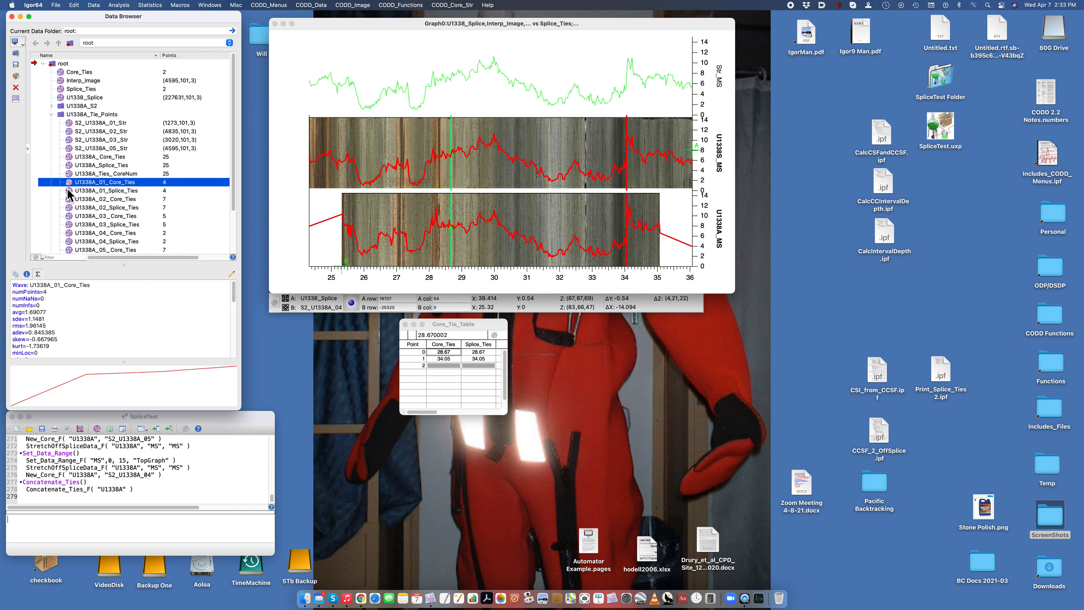
pyautogui.click(68, 191)
pyautogui.click(69, 199)
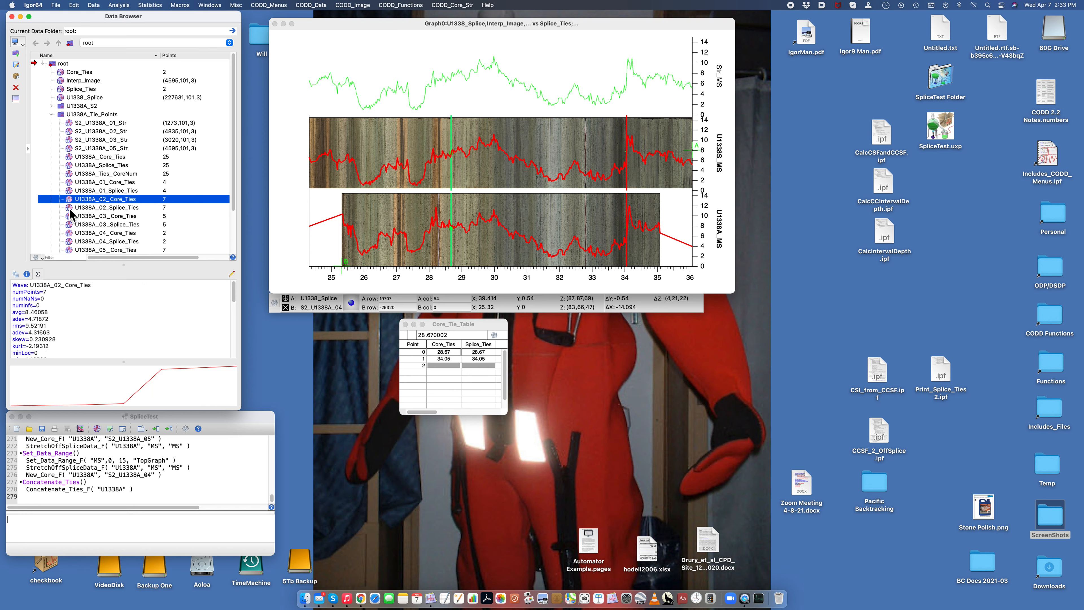
pyautogui.click(68, 209)
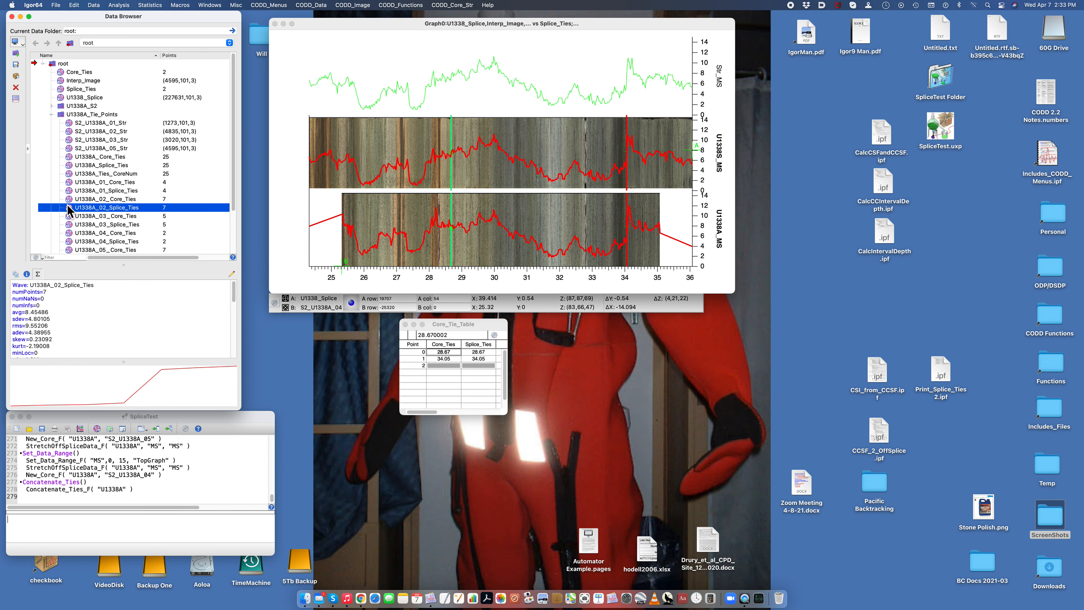
# Step: View U1338A_Core_Ties, U1338A_Splice_Ties and U1338A_Ties_CoreNum together in a table, and close it without saving
pyautogui.click(65, 157)
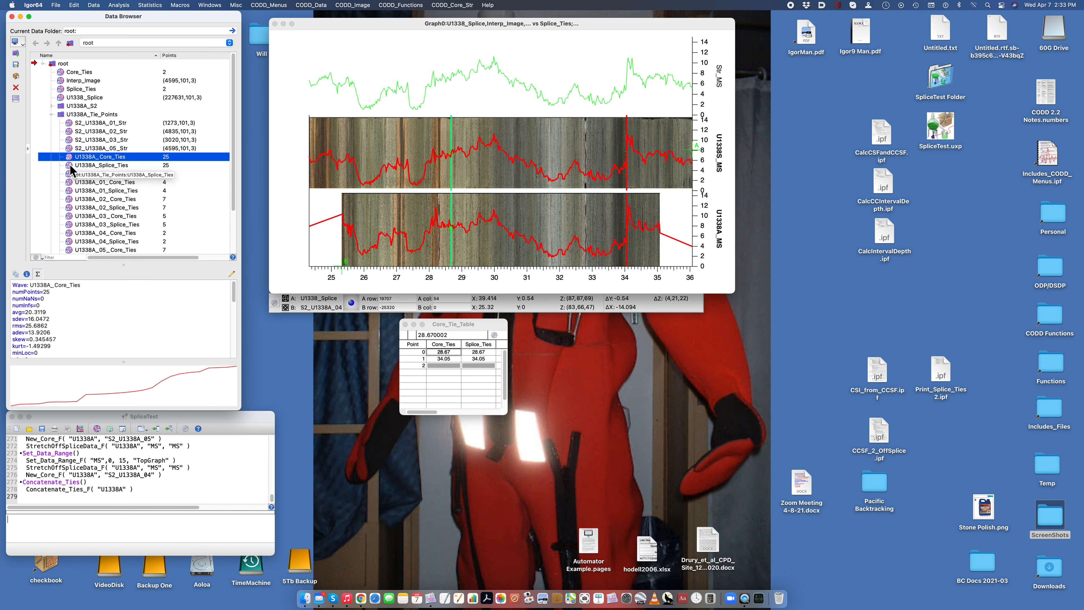
pyautogui.keyDown('shift'); pyautogui.click(69, 165); pyautogui.keyUp('shift')
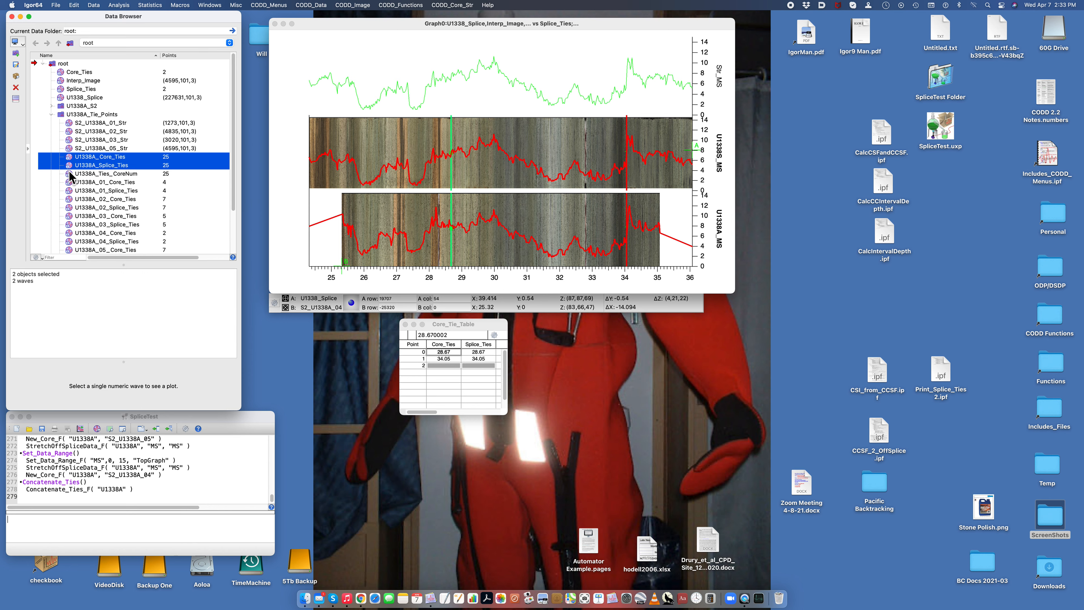
pyautogui.keyDown('shift'); pyautogui.click(68, 172); pyautogui.keyUp('shift')
pyautogui.rightClick(67, 175)
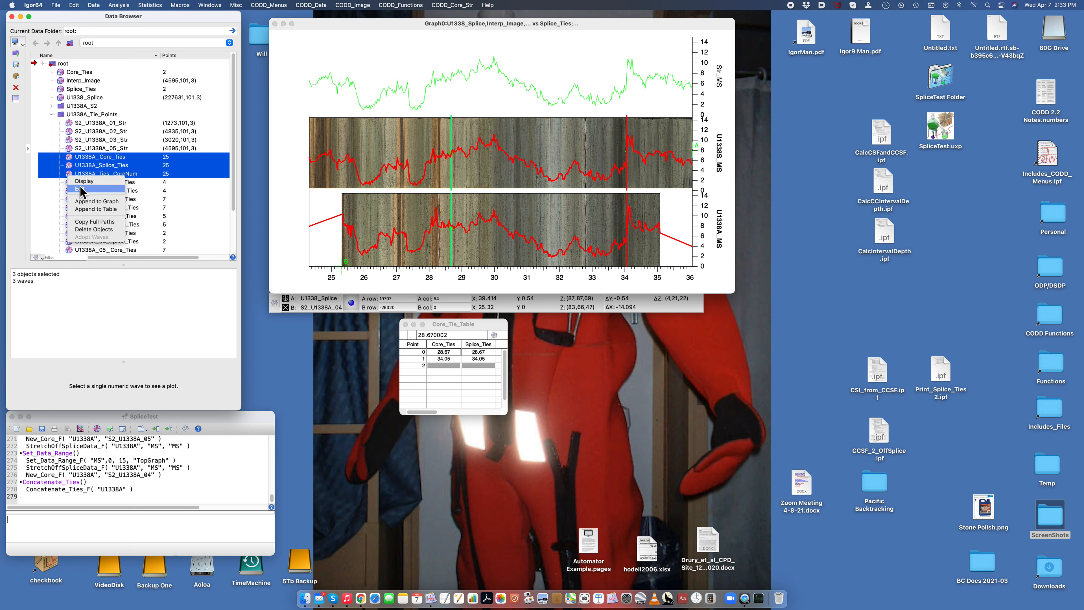
pyautogui.click(68, 188)
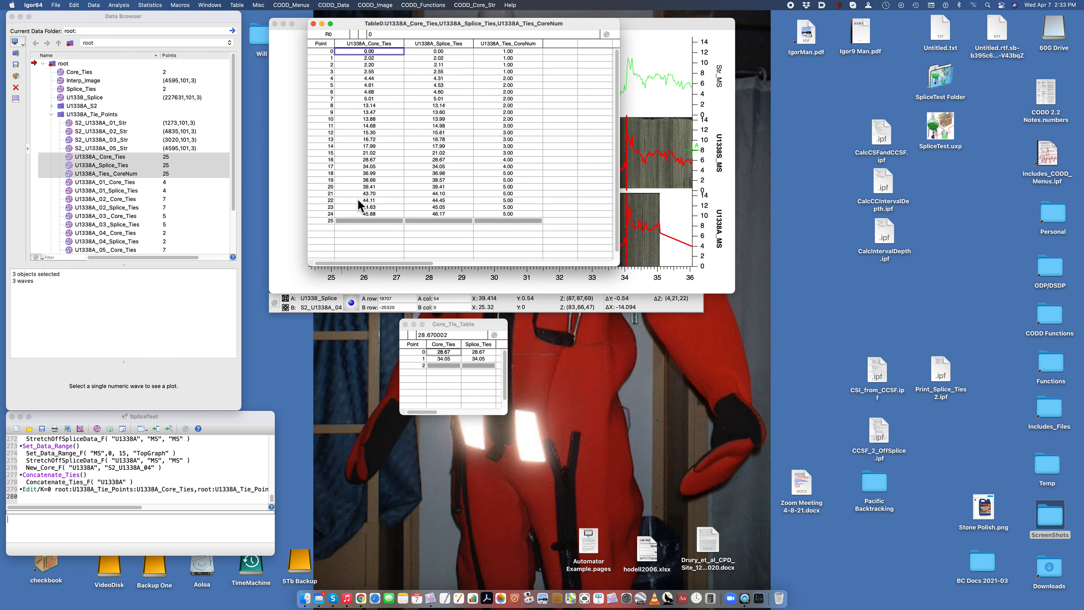
pyautogui.click(313, 24)
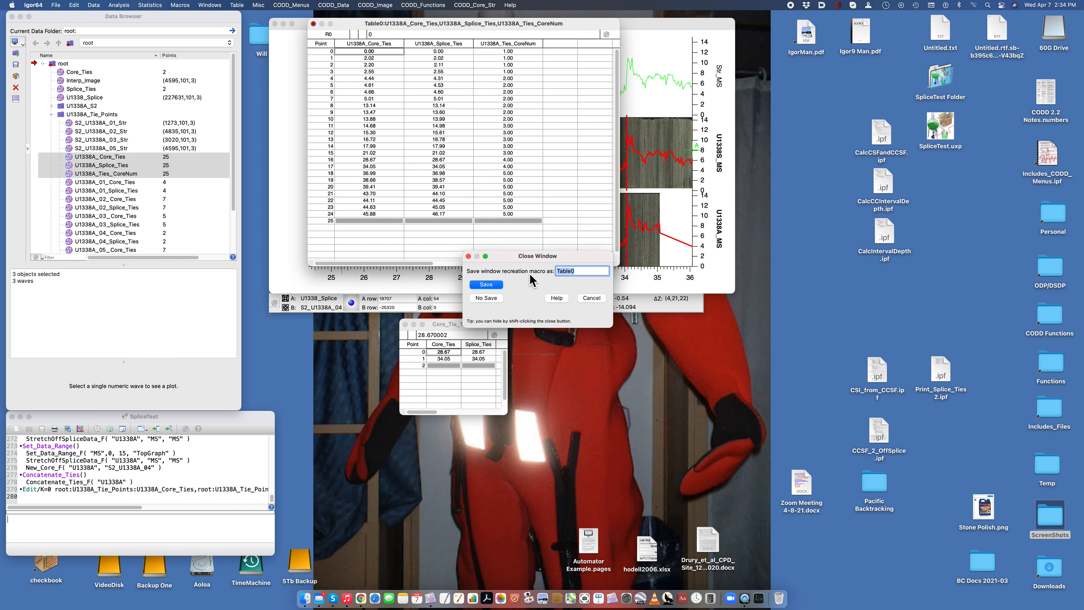
pyautogui.click(487, 298)
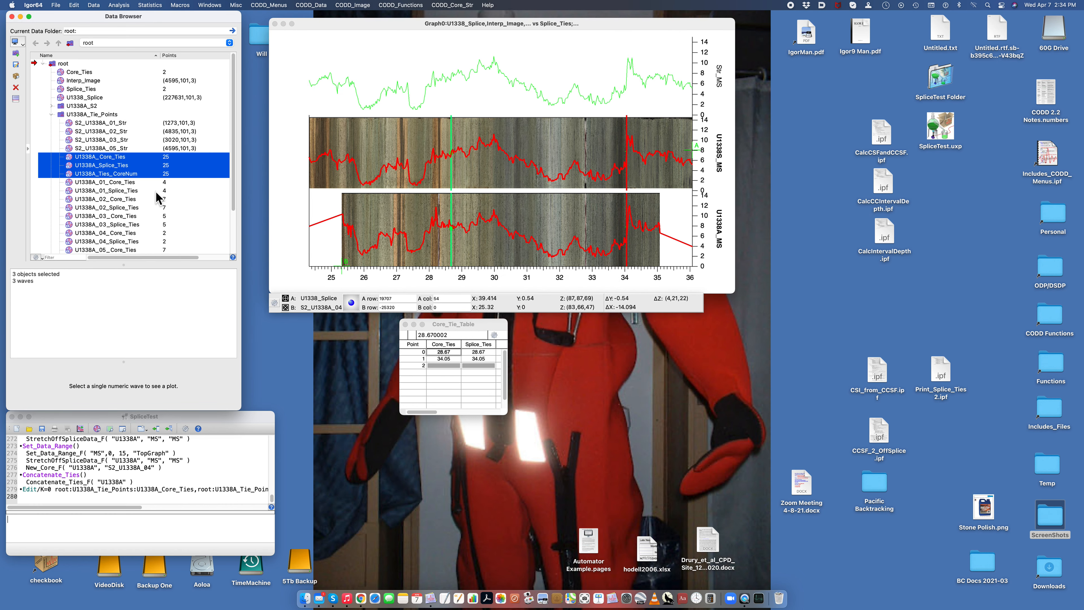
# Step: Run CCSF_2_OffSplice for hole U1338A with technique MS and depth scale CCSF
pyautogui.click(438, 5)
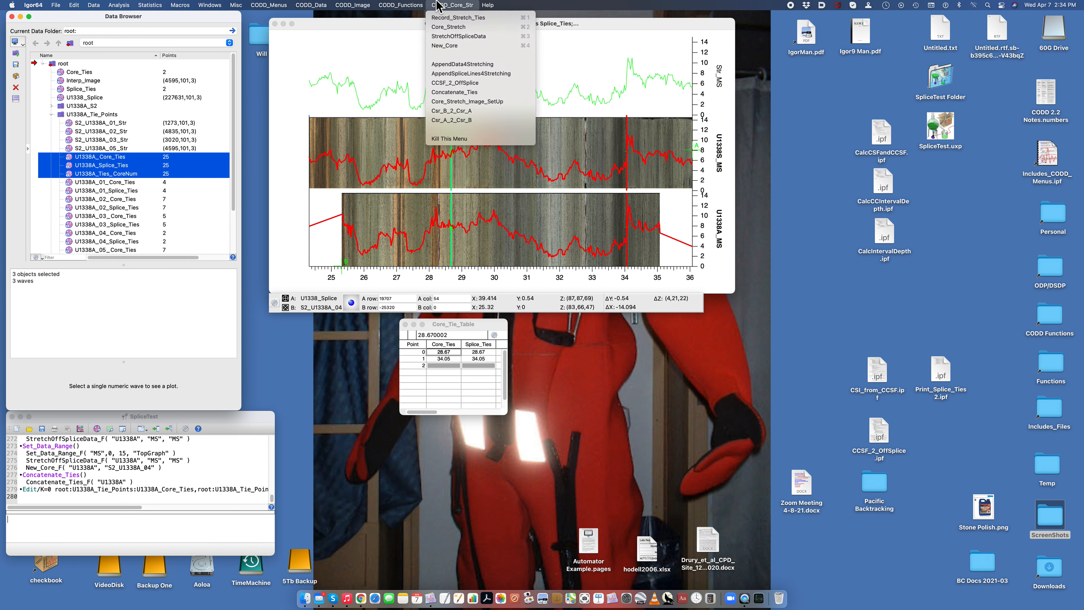
pyautogui.click(451, 82)
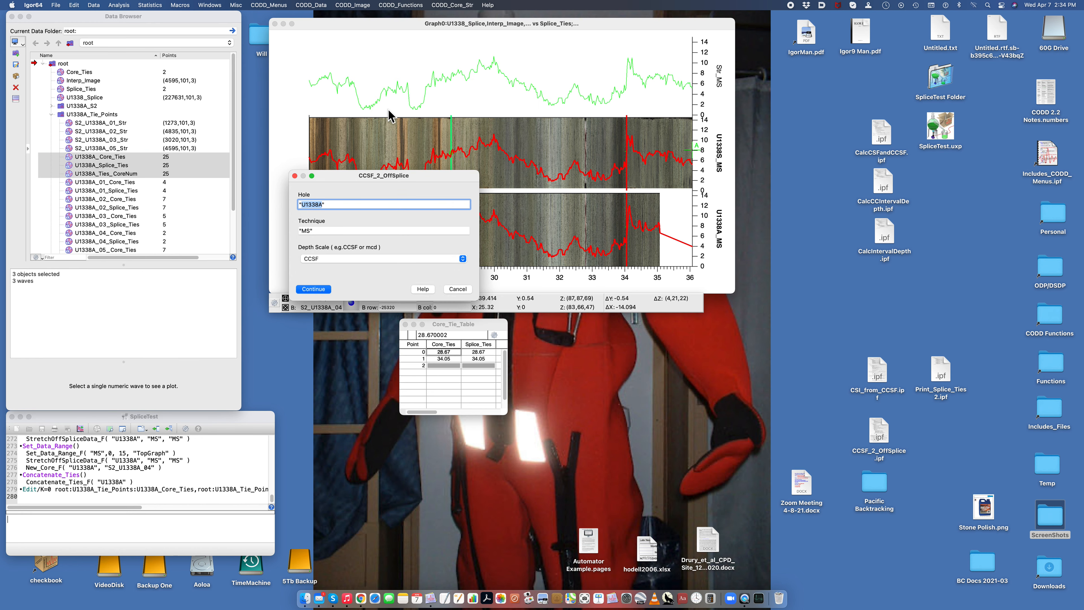
pyautogui.click(314, 290)
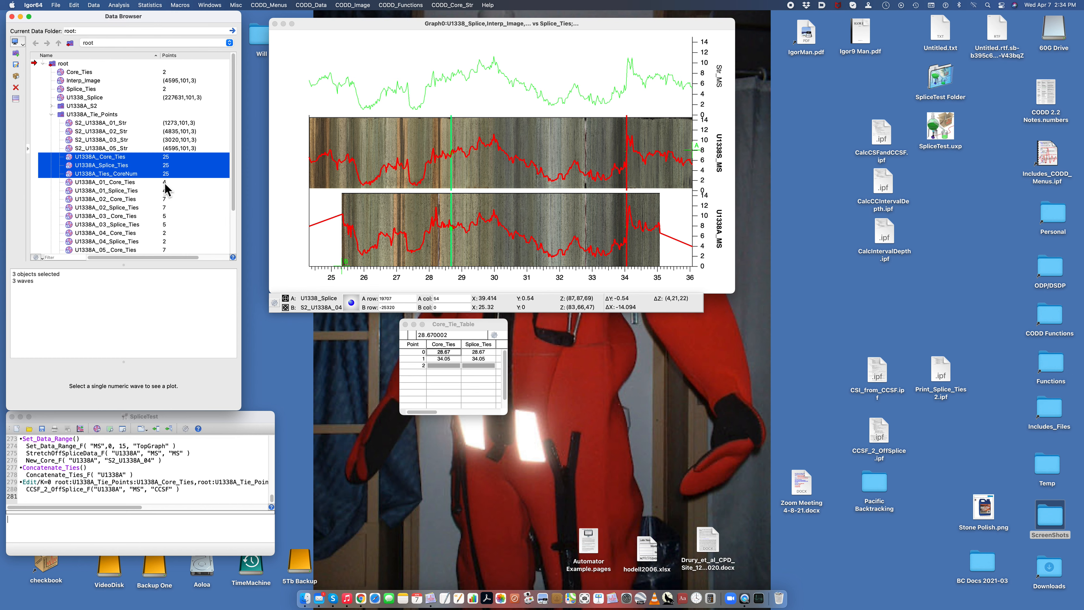
# Step: Open U1338A_MS_CCSF and U1338A_MS_CCSFOffspl from the U1338_MS folder together in a table
pyautogui.click(51, 114)
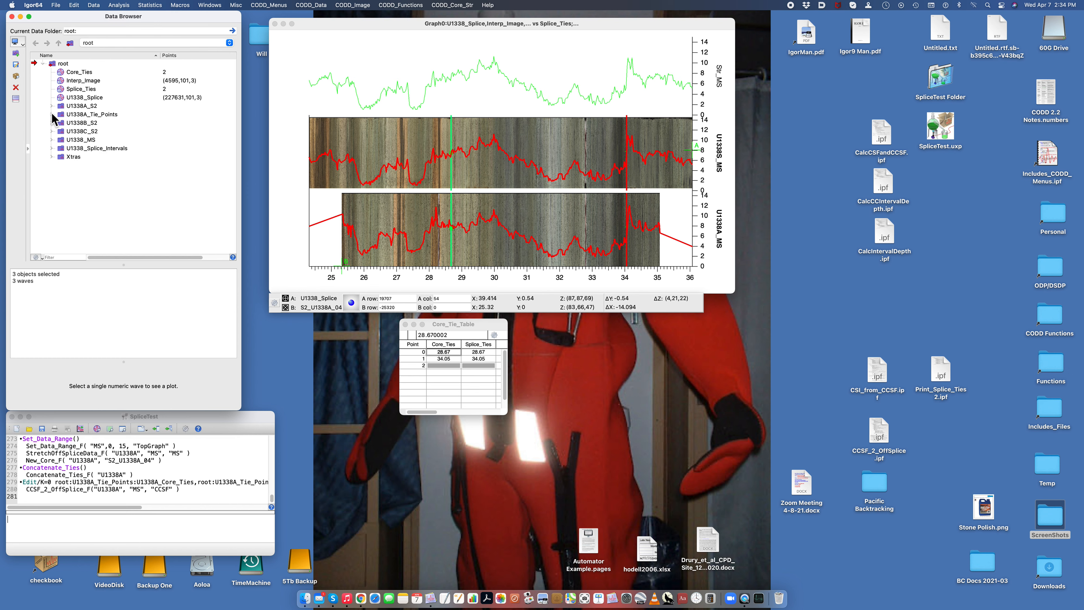
pyautogui.click(51, 139)
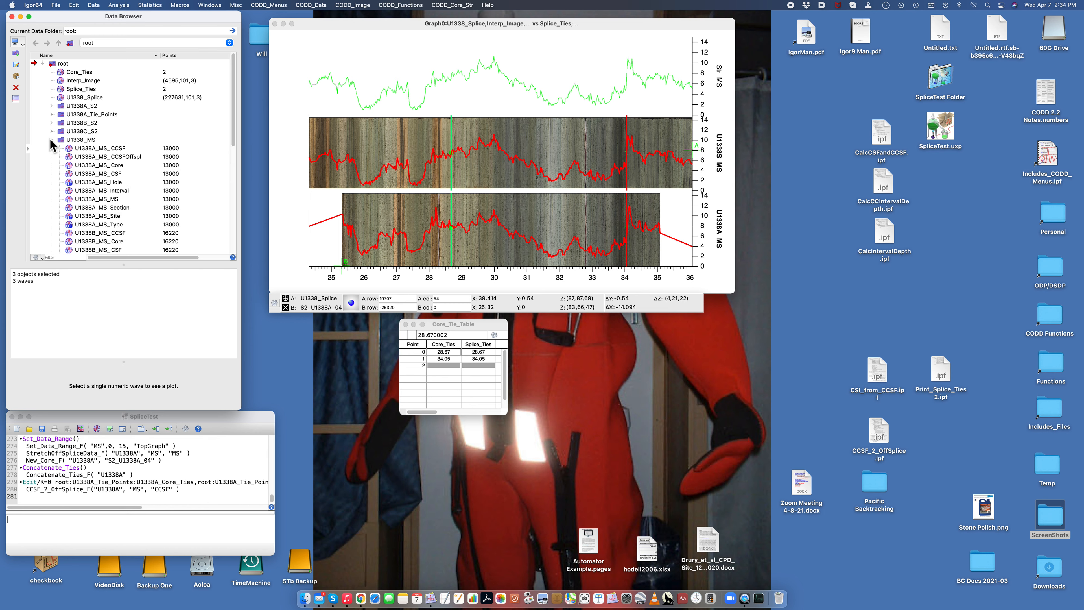
pyautogui.click(128, 158)
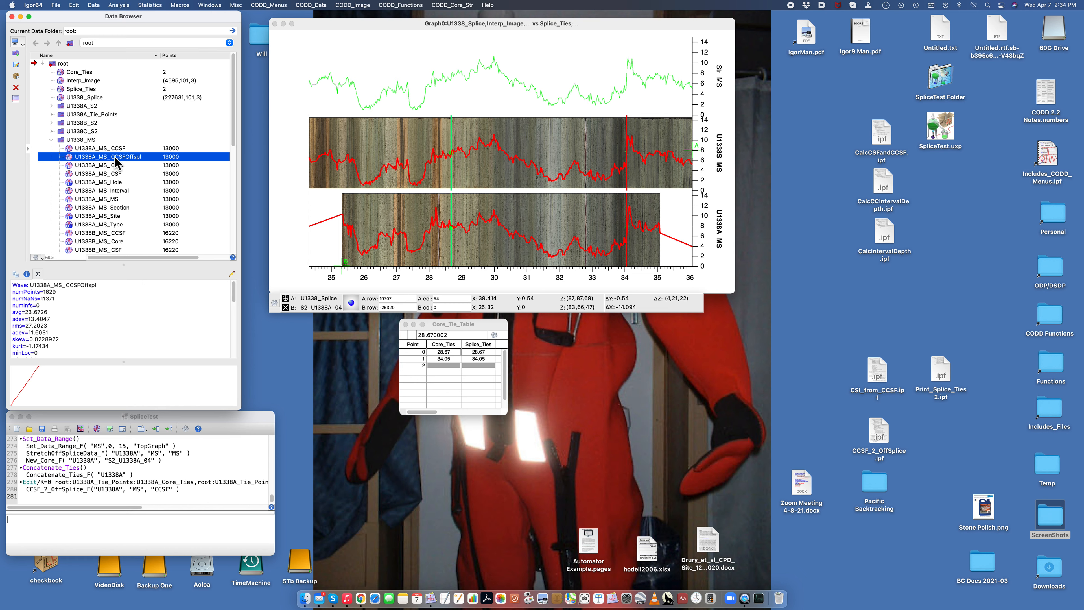
pyautogui.keyDown('shift'); pyautogui.click(67, 149); pyautogui.keyUp('shift')
pyautogui.rightClick(68, 150)
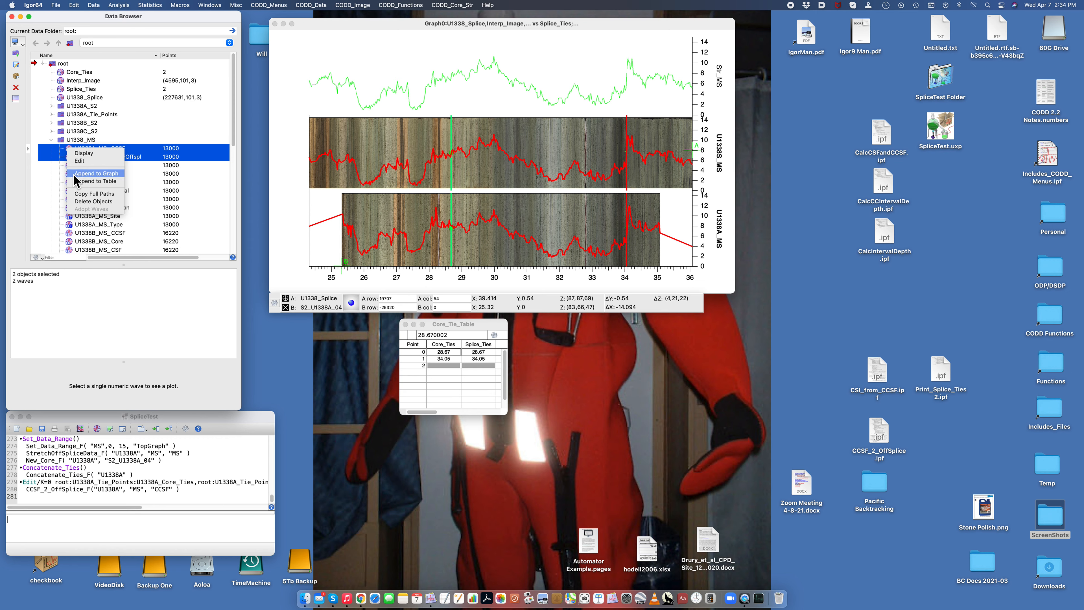
pyautogui.click(81, 161)
pyautogui.moveTo(379, 24); pyautogui.dragTo(560, 191)
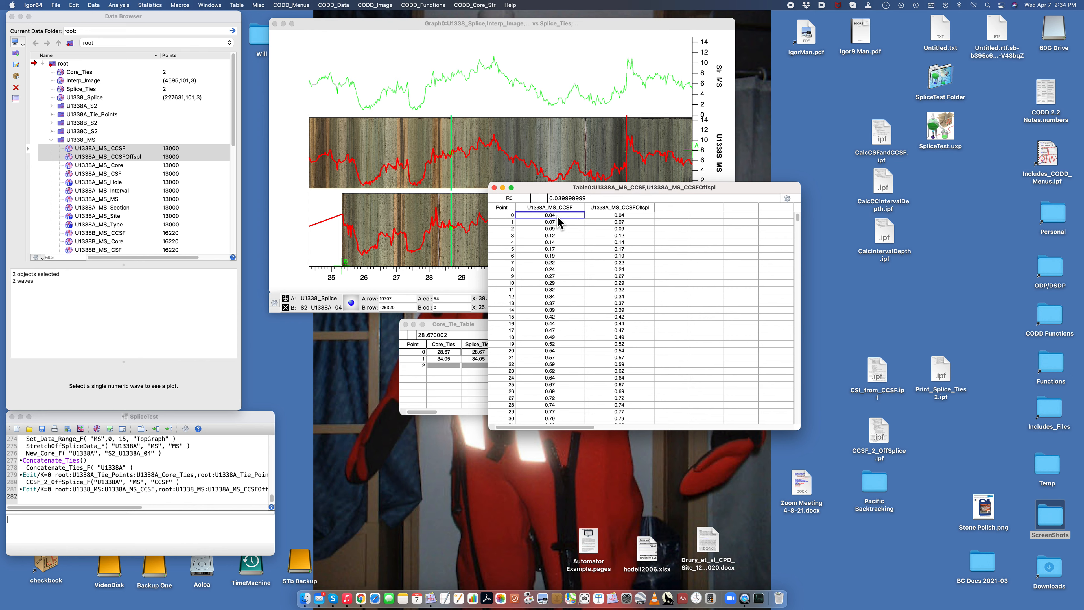
# Step: Compare the CCSF and off-splice CCSF depths down the table through the last off-splice value, and move the table clear of the graph
pyautogui.scroll(-3, 557, 216)
pyautogui.scroll(-20, 557, 215)
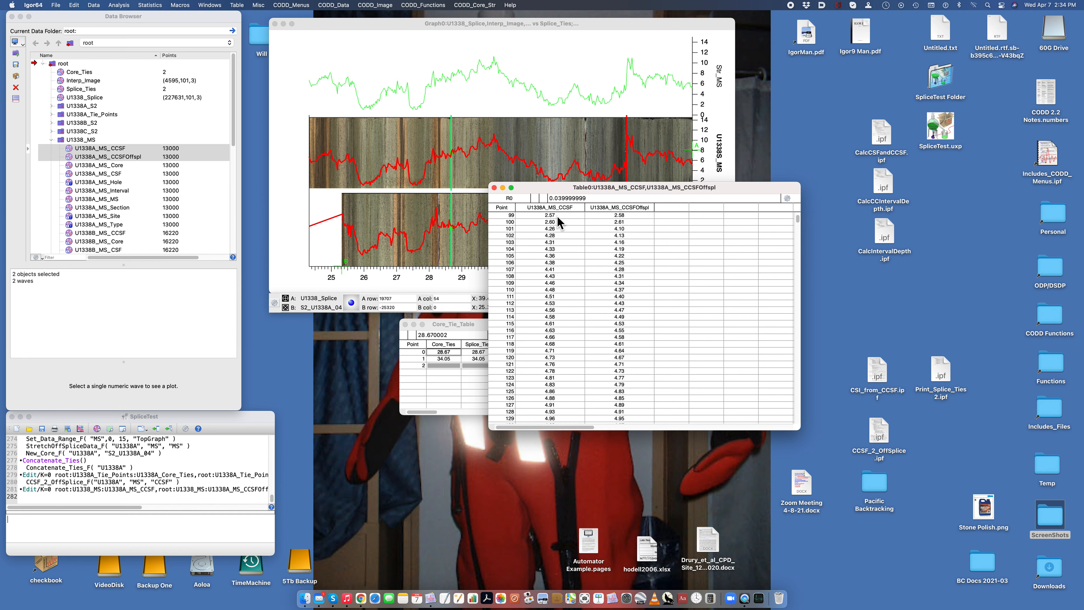
pyautogui.scroll(-20, 556, 215)
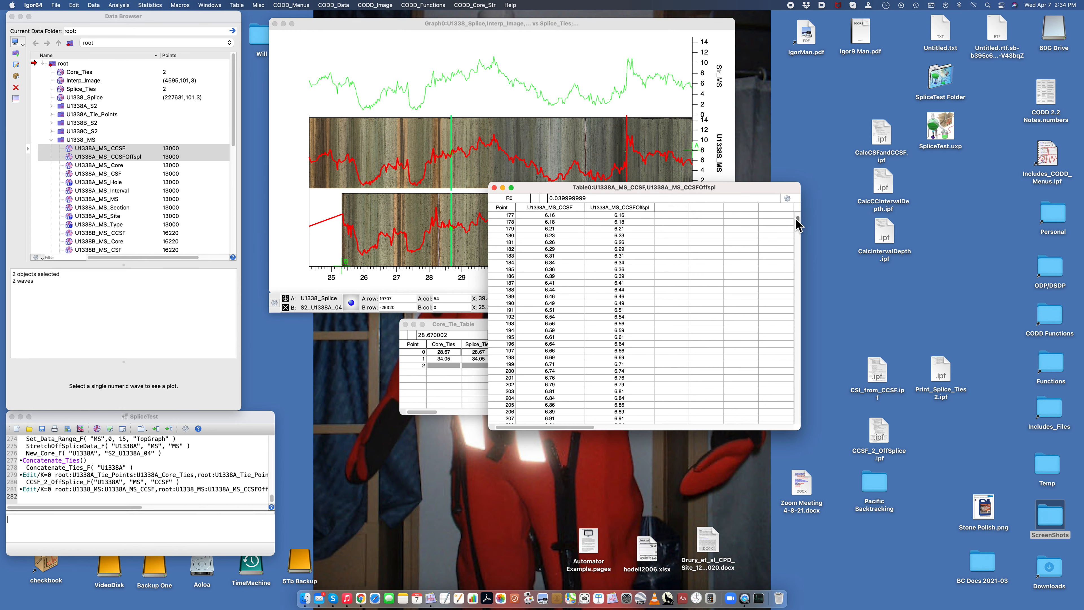
pyautogui.moveTo(797, 224); pyautogui.dragTo(796, 247)
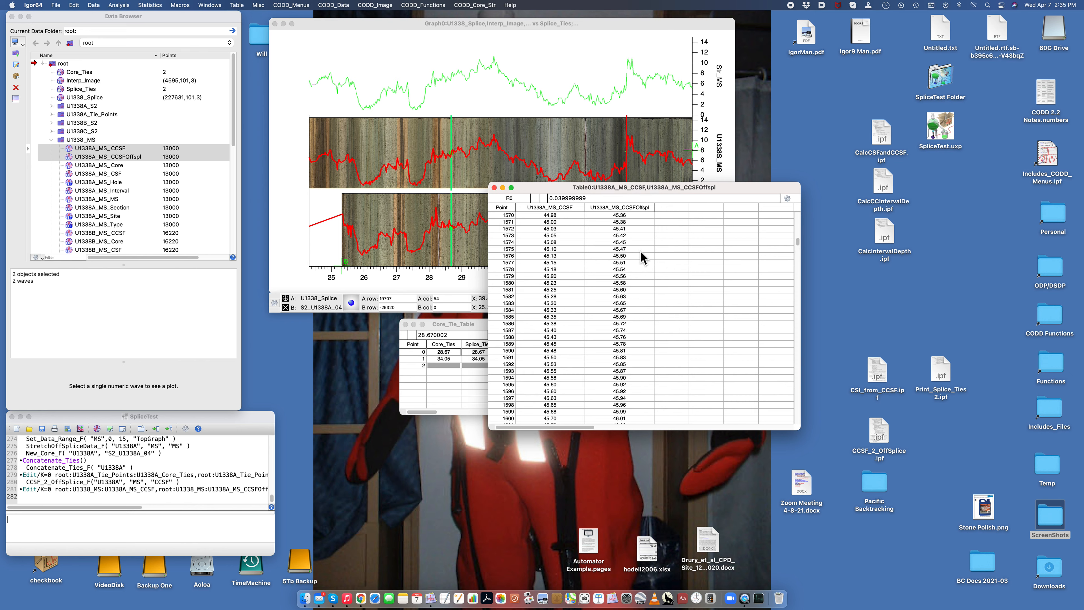
pyautogui.scroll(-3, 640, 250)
pyautogui.scroll(-1, 641, 252)
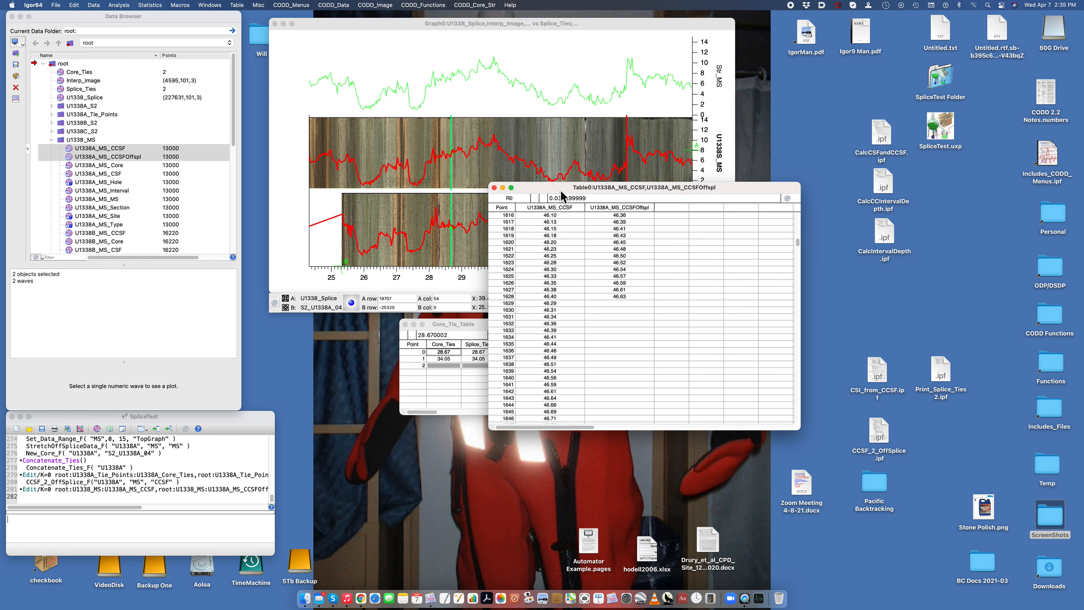
pyautogui.moveTo(558, 188); pyautogui.dragTo(717, 286)
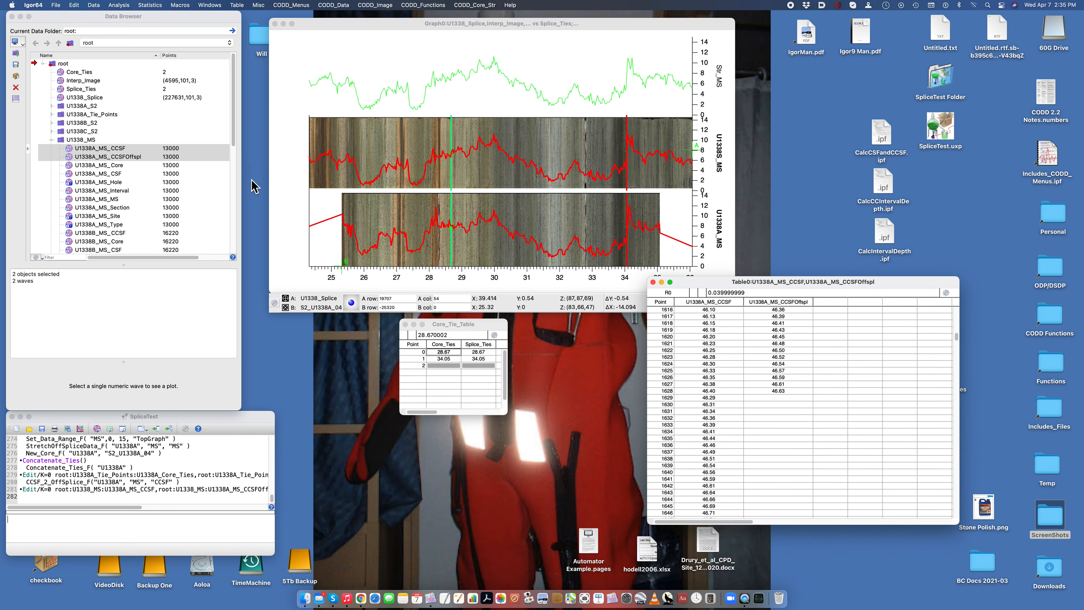
# Step: Create a new data plot of the U1338S MS data on the CCSF depth scale, using 0 to 100% of the Y axis
pyautogui.click(158, 341)
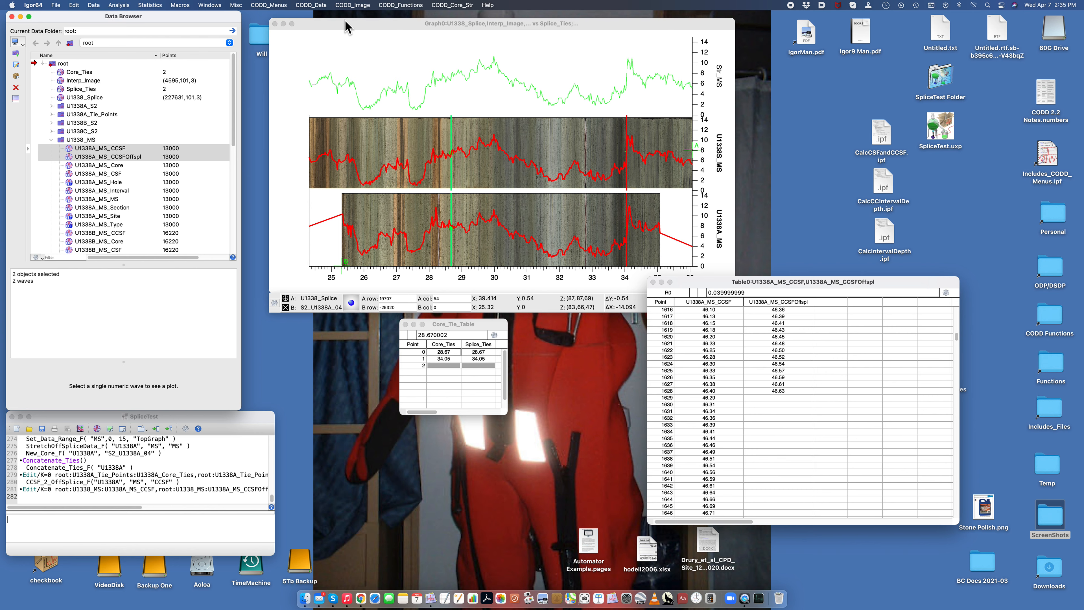
pyautogui.click(316, 5)
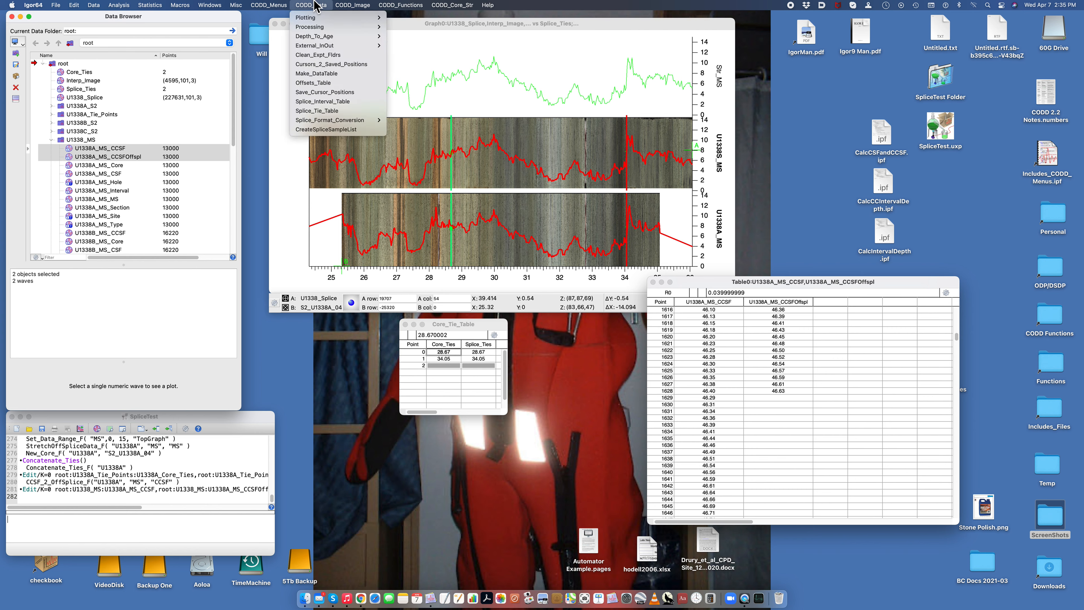
pyautogui.moveTo(312, 17)
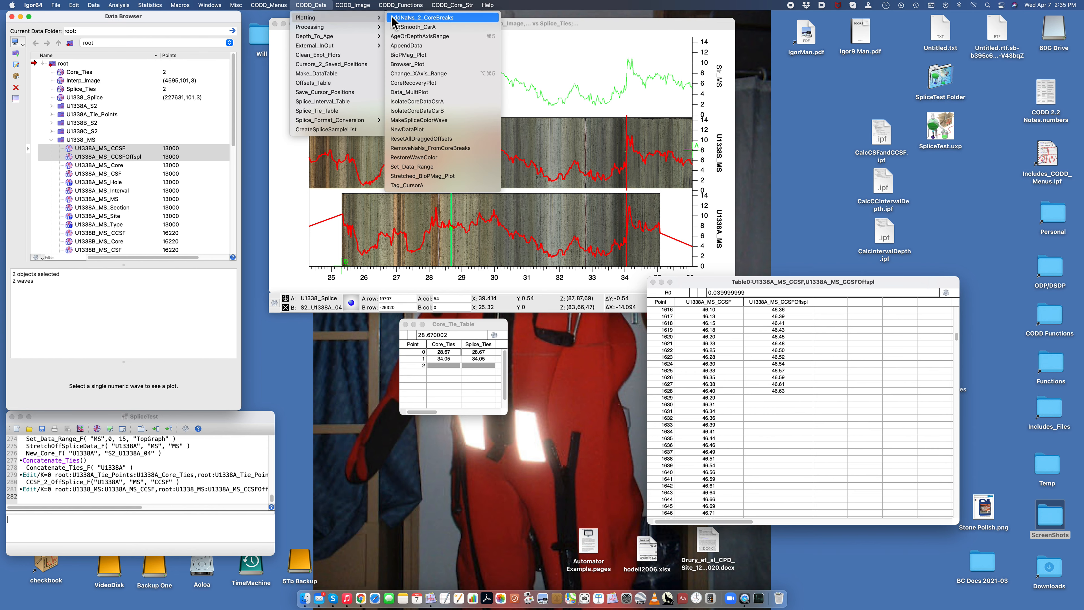
pyautogui.click(412, 131)
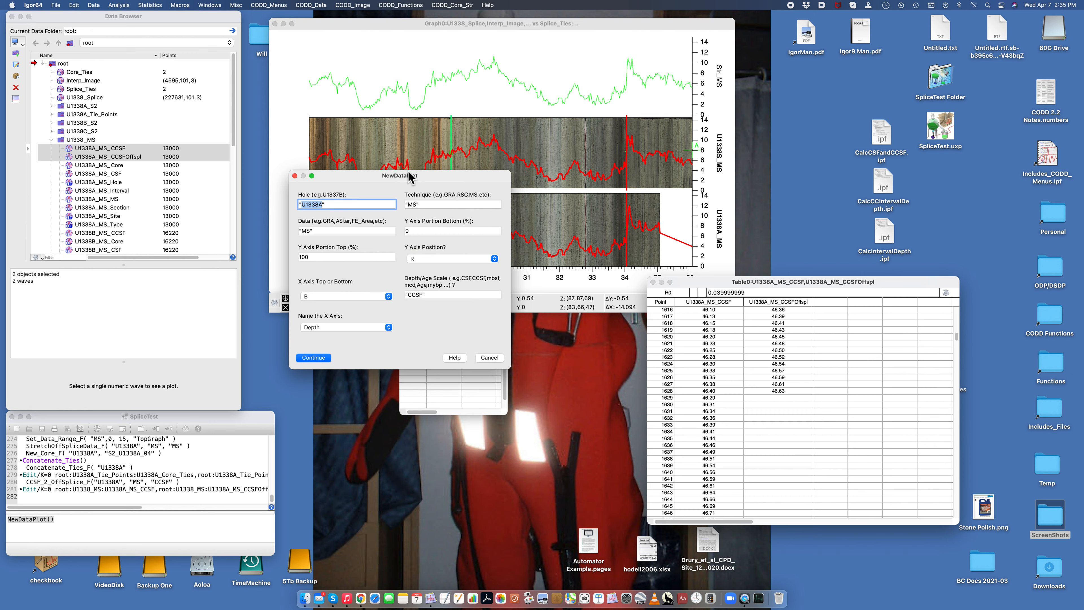
pyautogui.click(323, 205)
pyautogui.click(313, 357)
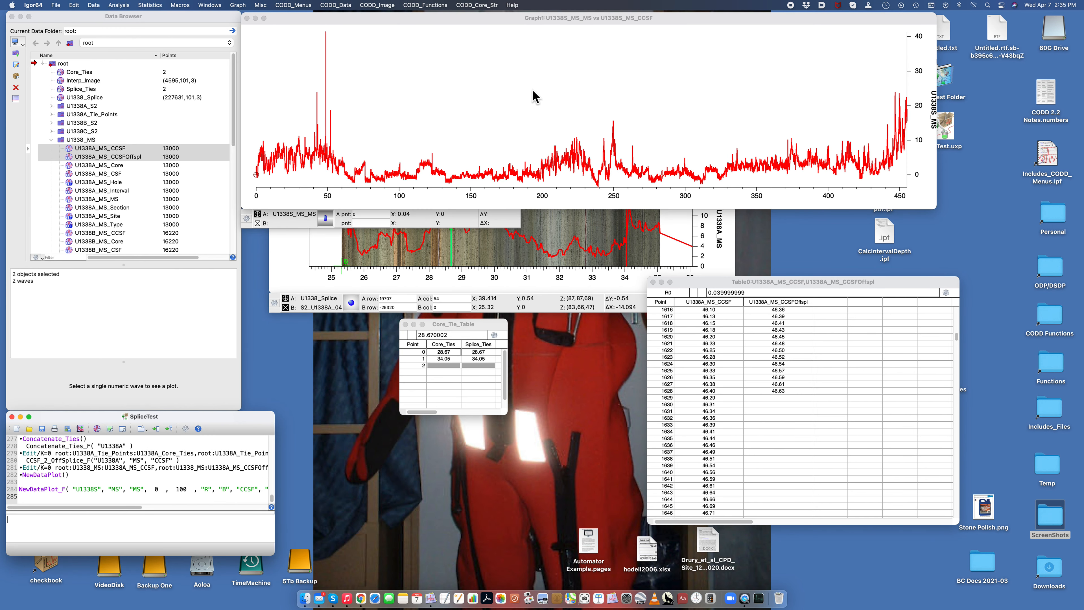
# Step: Append hole U1338A's MS data to the U1338S graph on the CCSFOffspl depth scale, using the existing U1338S_MS_MS Y axis
pyautogui.click(531, 101)
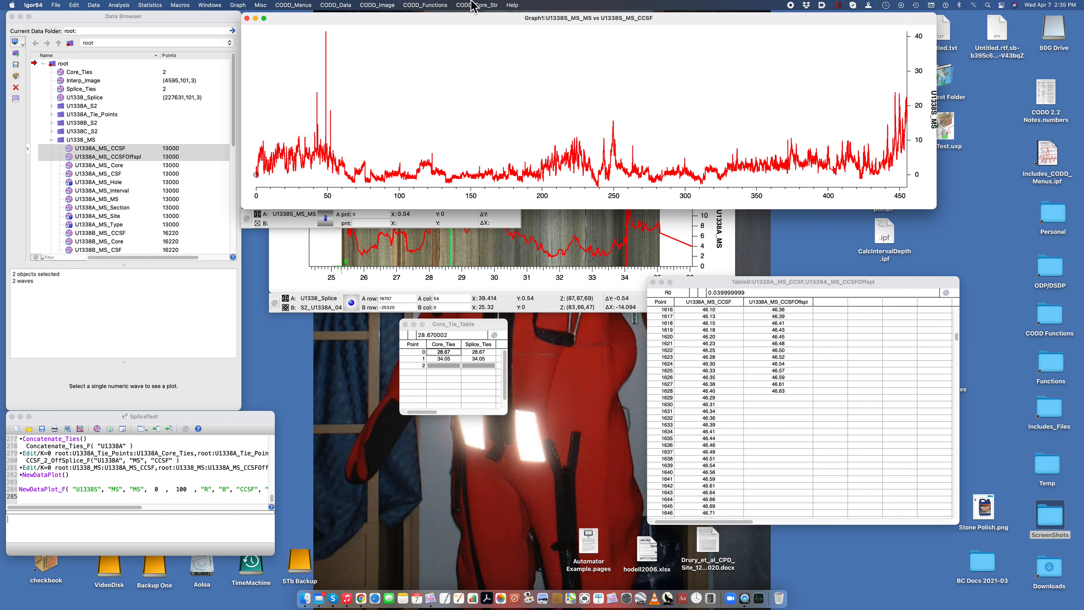
pyautogui.click(328, 5)
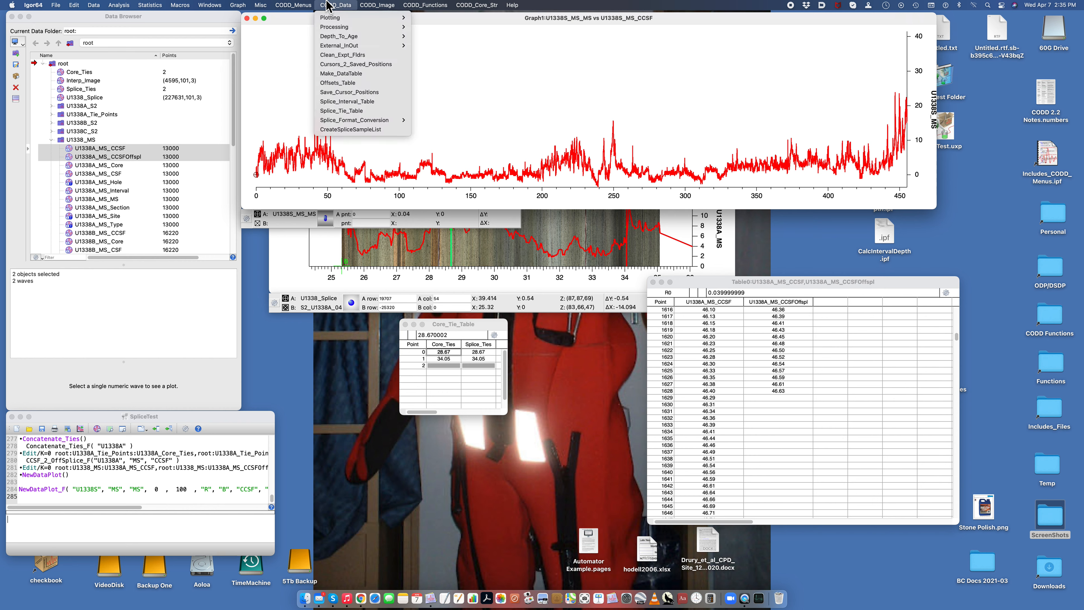
pyautogui.moveTo(330, 18)
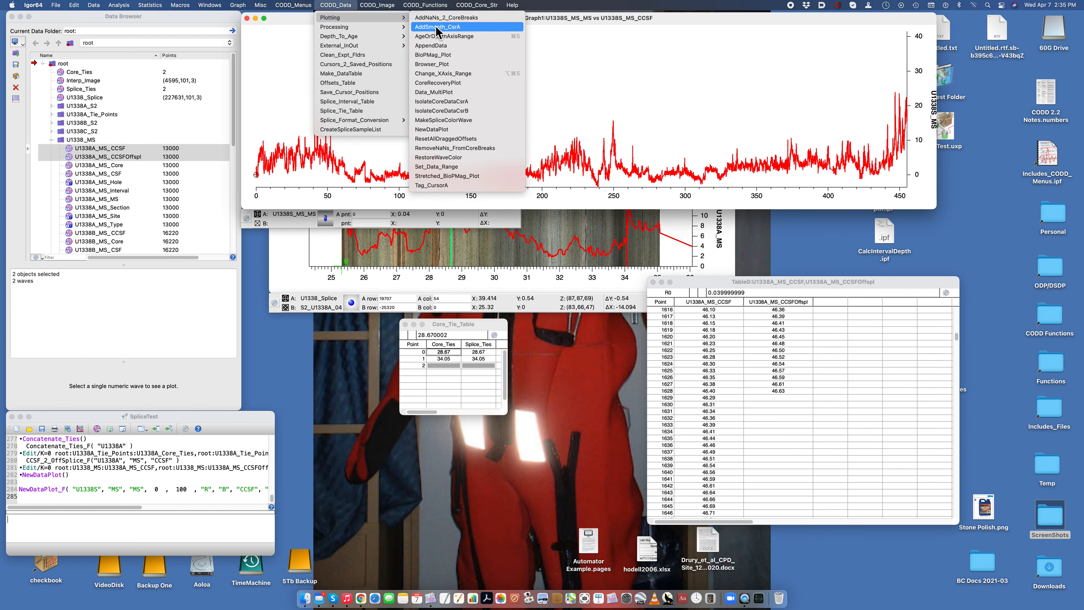
pyautogui.click(432, 45)
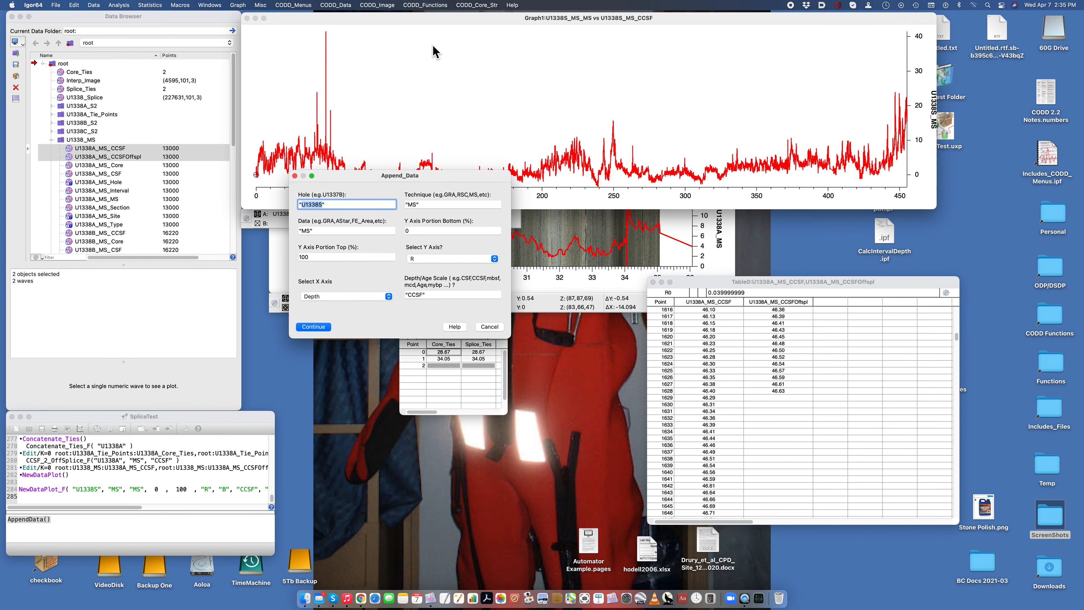
pyautogui.click(325, 204)
pyautogui.click(443, 259)
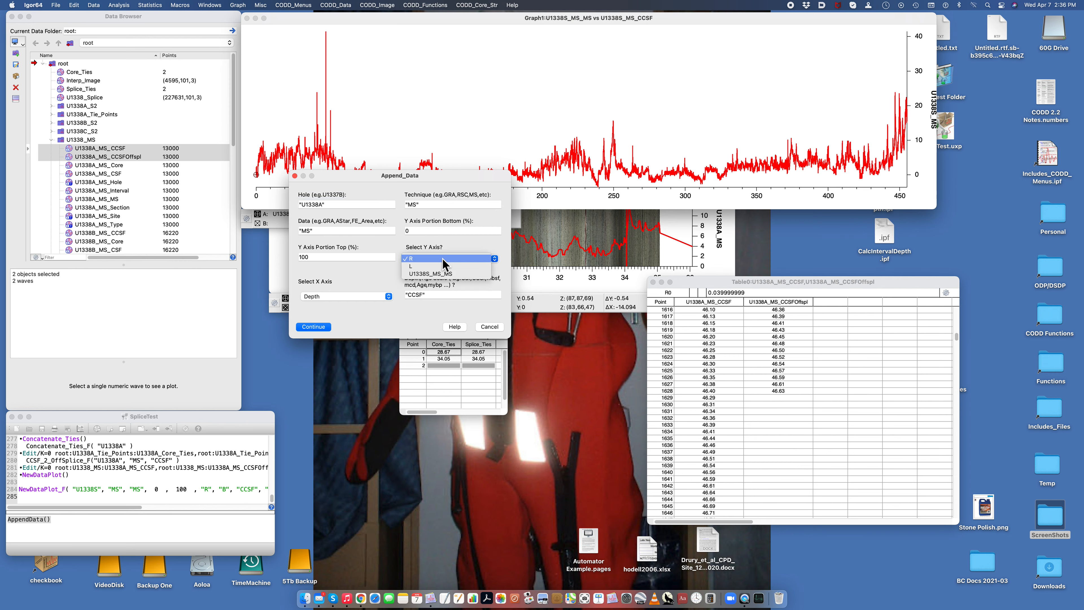
pyautogui.click(439, 274)
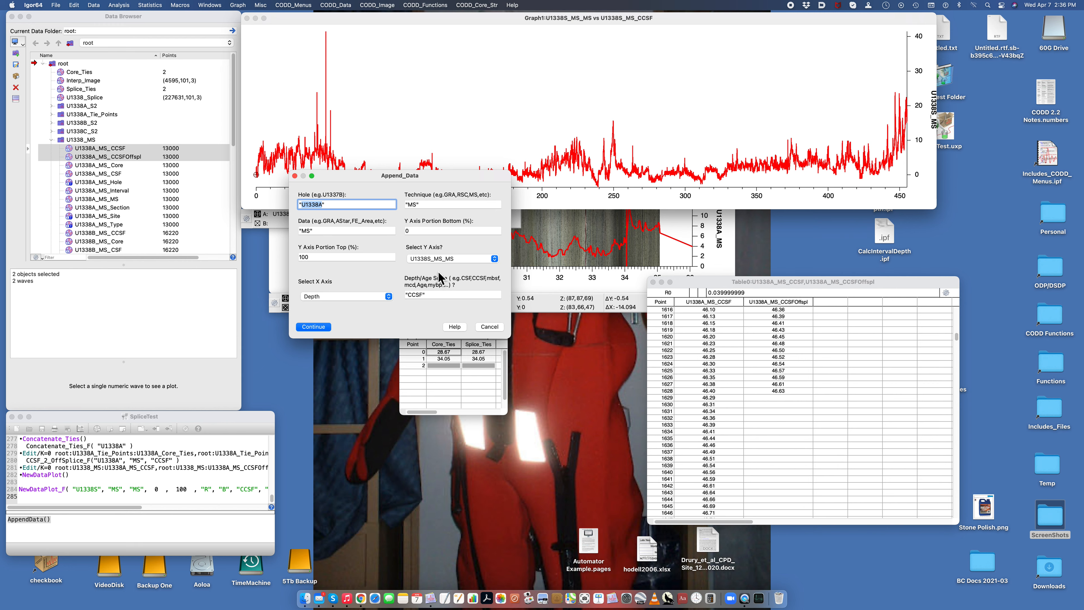
pyautogui.click(421, 294)
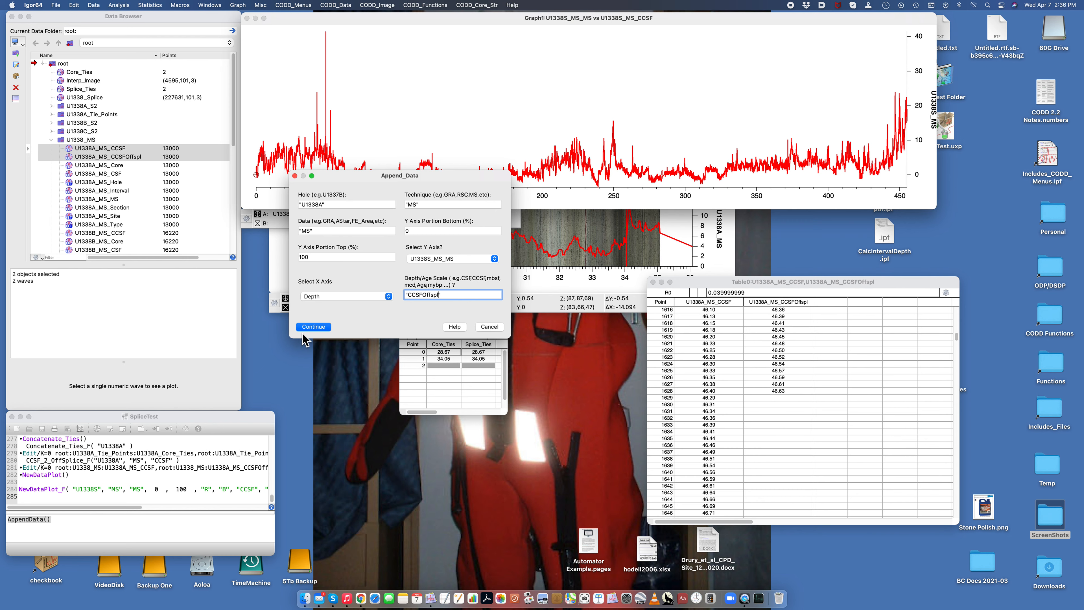
pyautogui.click(312, 329)
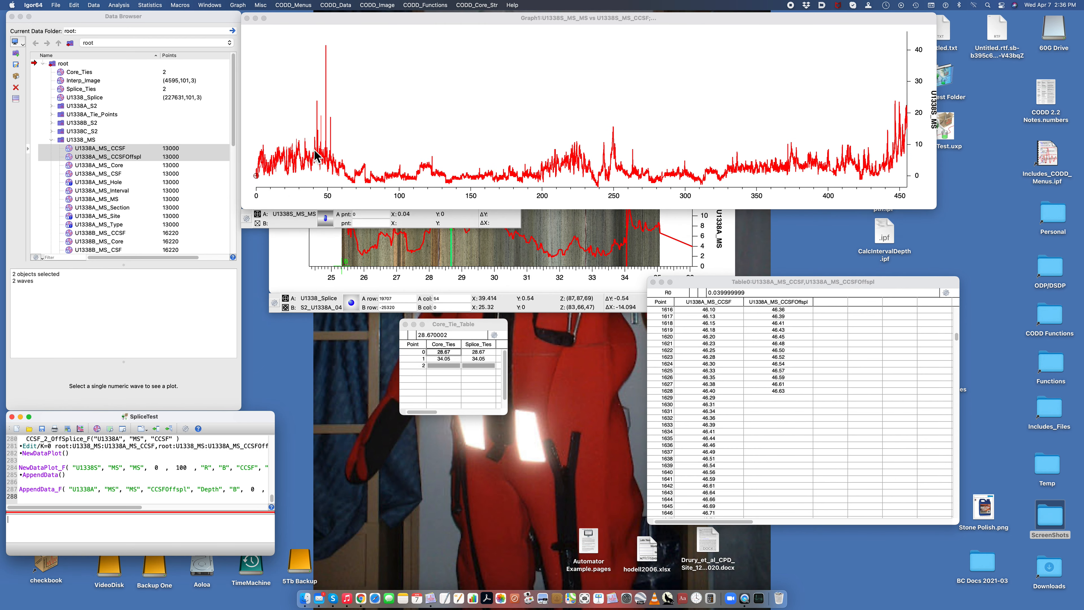
# Step: Expand the U1338S graph horizontally to the shallow depth range from 0 to about 43
pyautogui.click(317, 97)
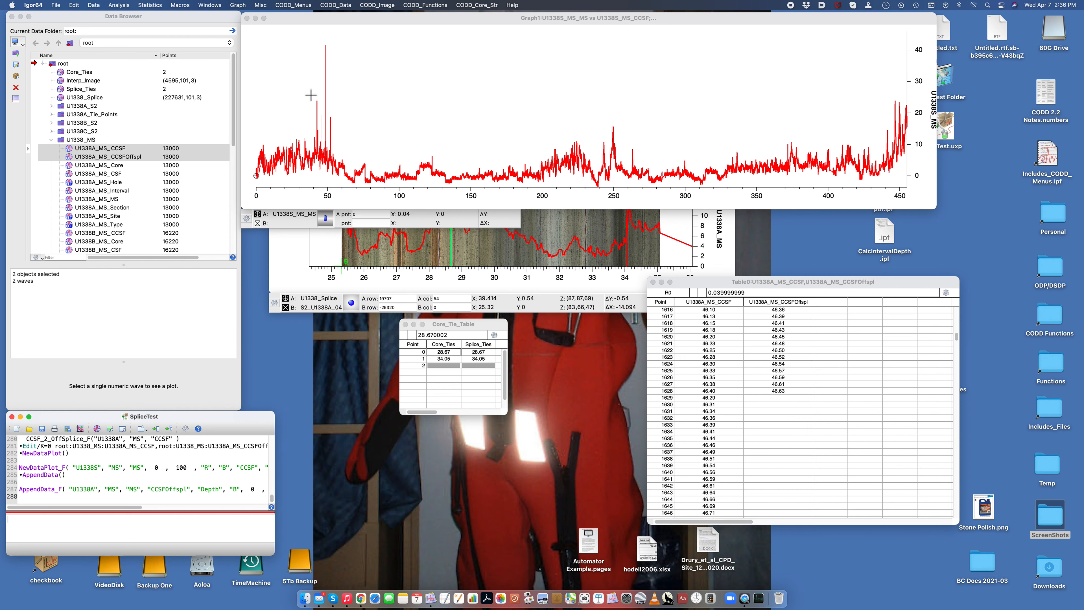
pyautogui.moveTo(317, 96); pyautogui.dragTo(251, 195)
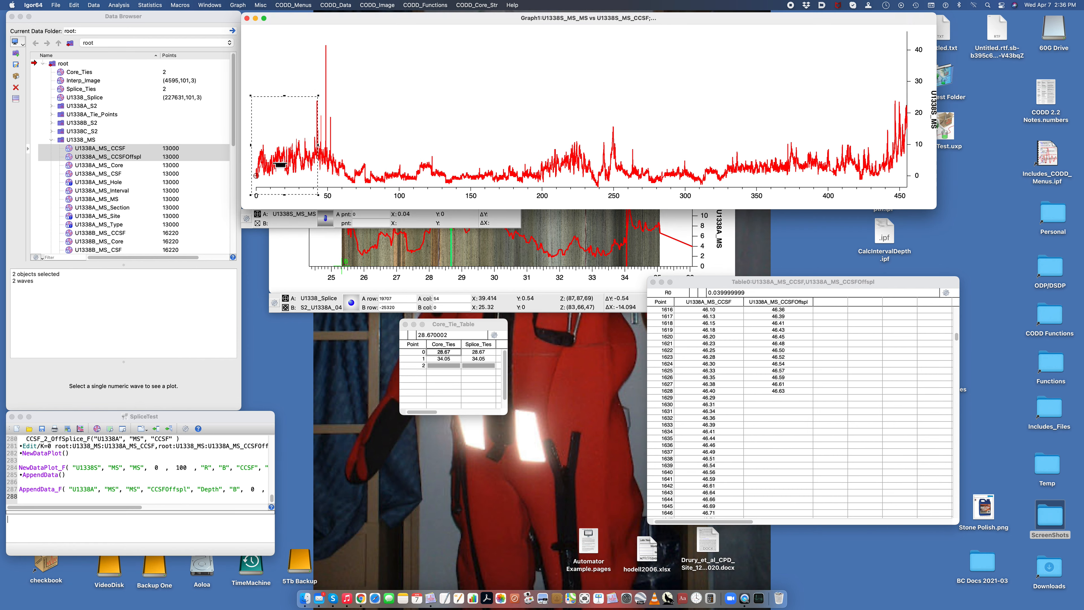
pyautogui.click(283, 167)
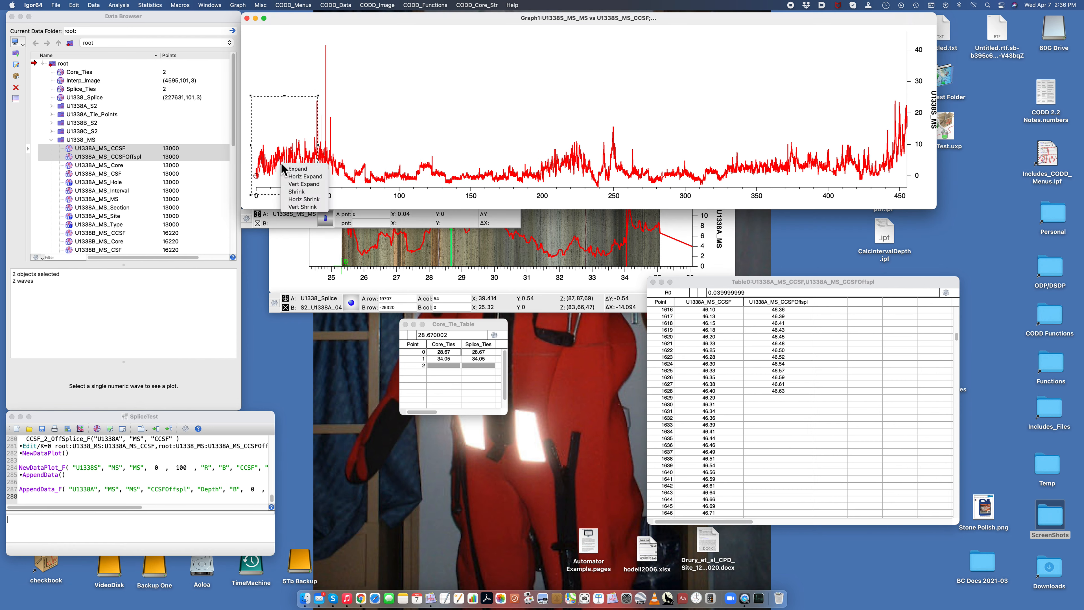
pyautogui.click(301, 177)
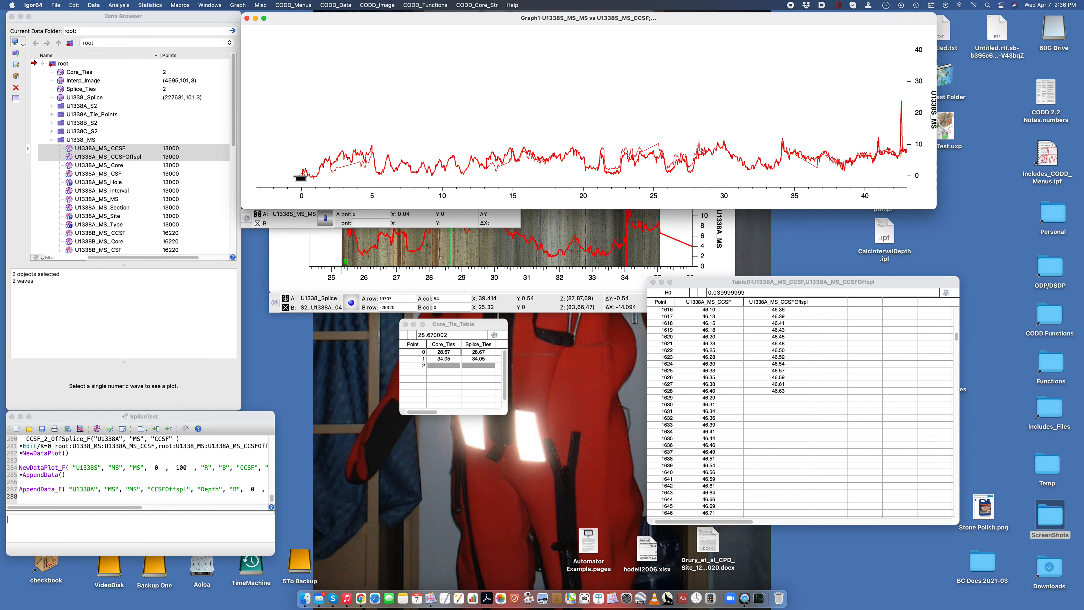
# Step: Change the U1338A_MS_MS trace to a black line of size 2
pyautogui.doubleClick(420, 169)
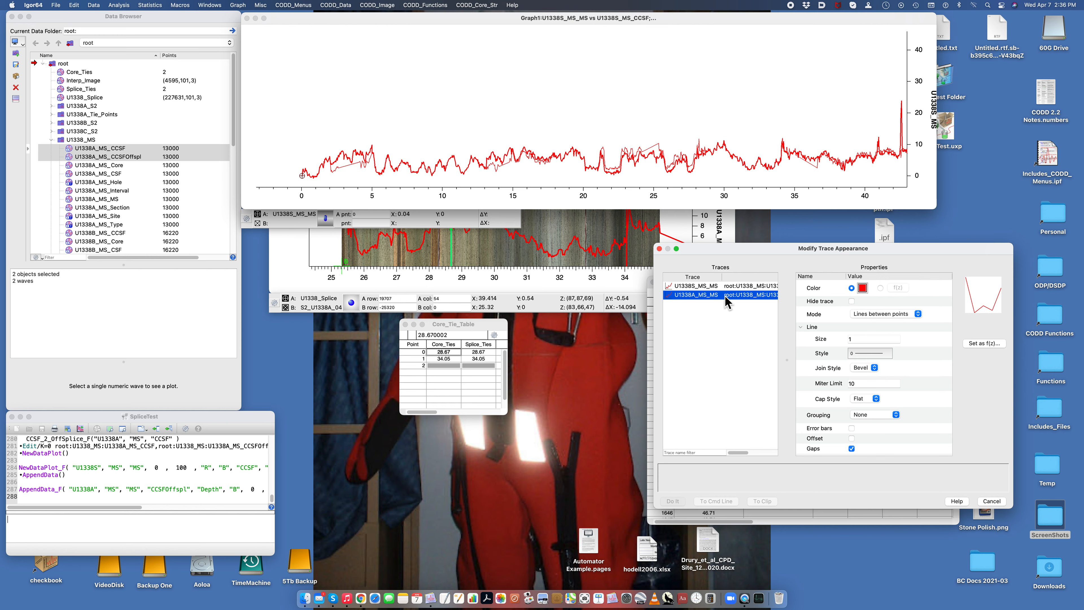
pyautogui.click(862, 289)
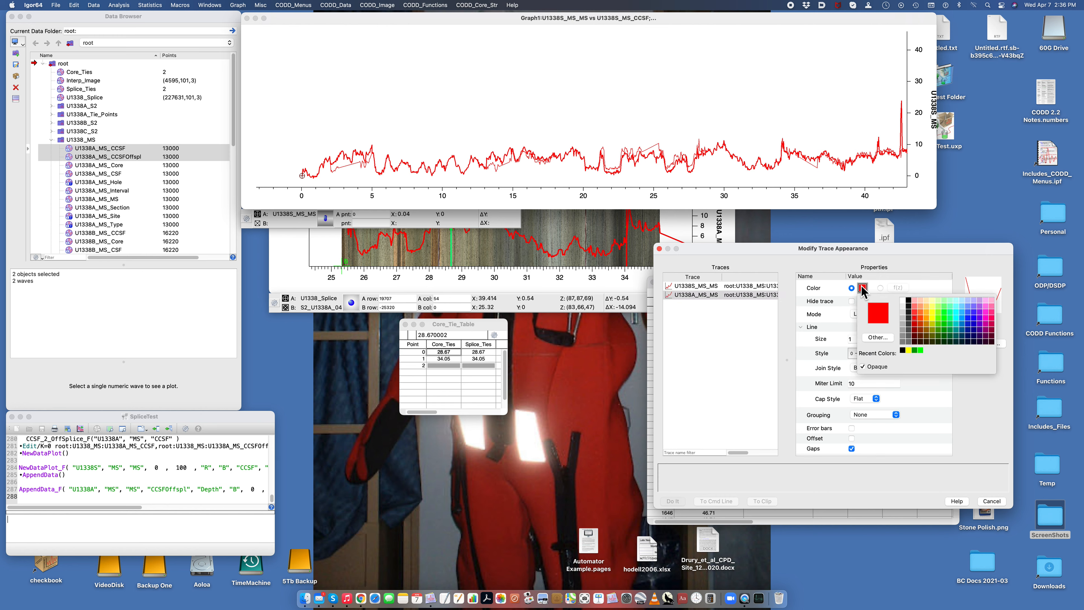
pyautogui.click(908, 299)
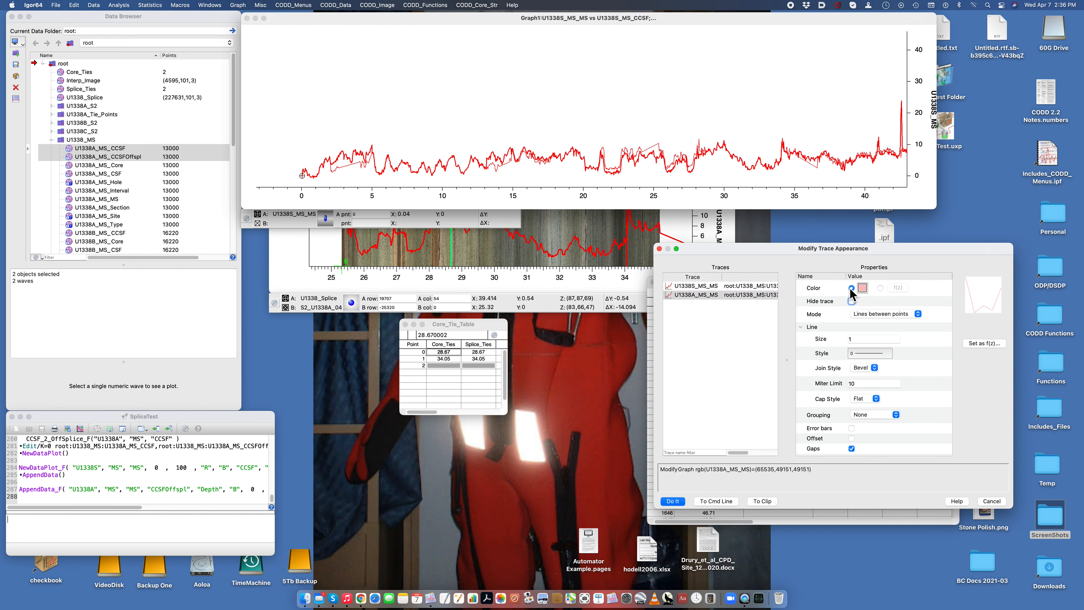
pyautogui.click(862, 288)
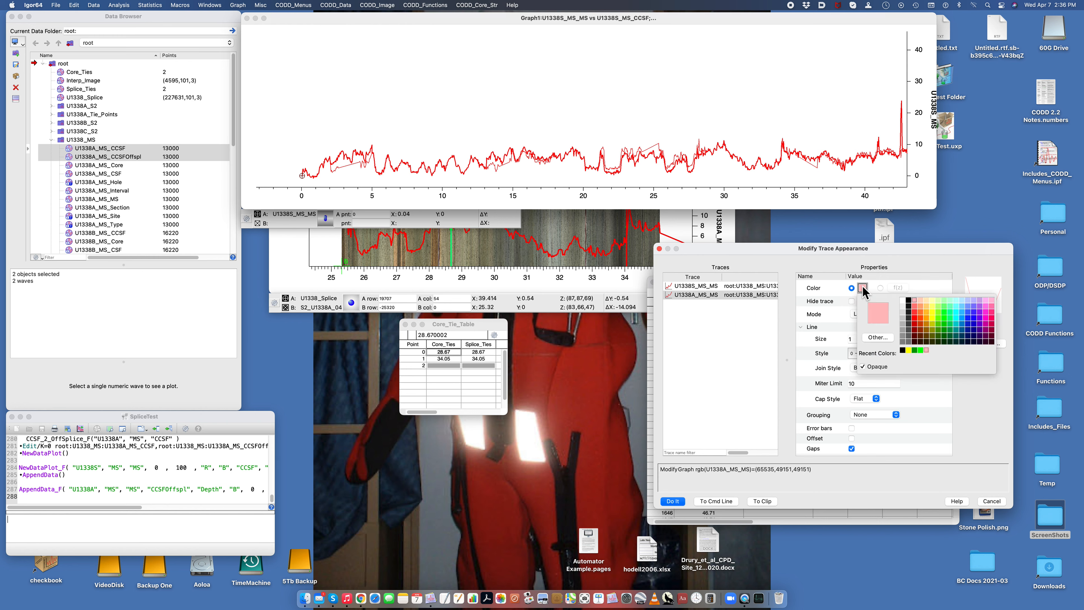
pyautogui.click(907, 299)
pyautogui.click(844, 339)
pyautogui.write('2')
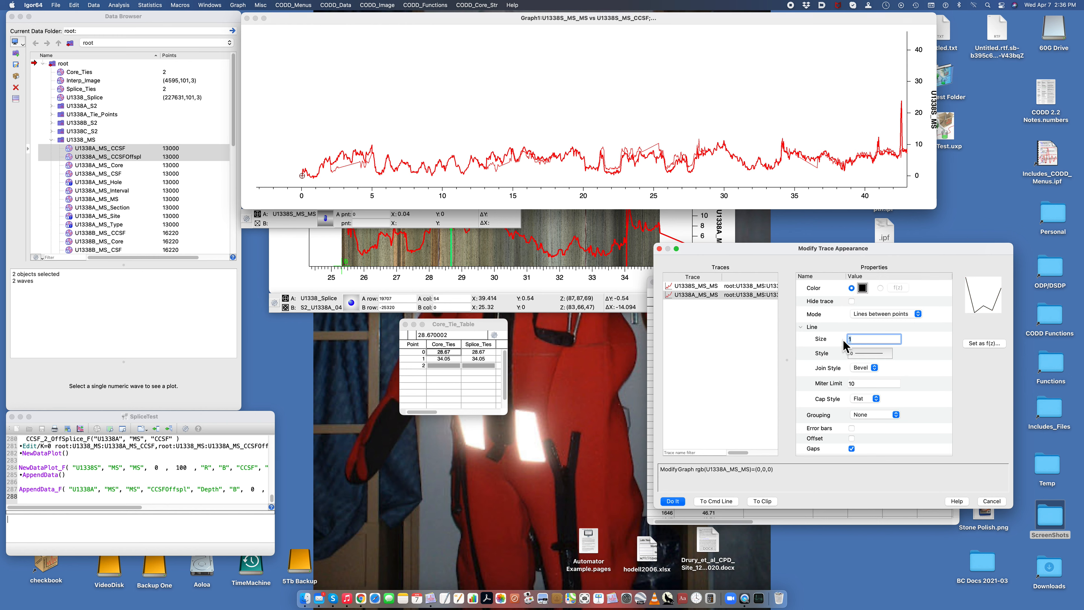
pyautogui.click(672, 501)
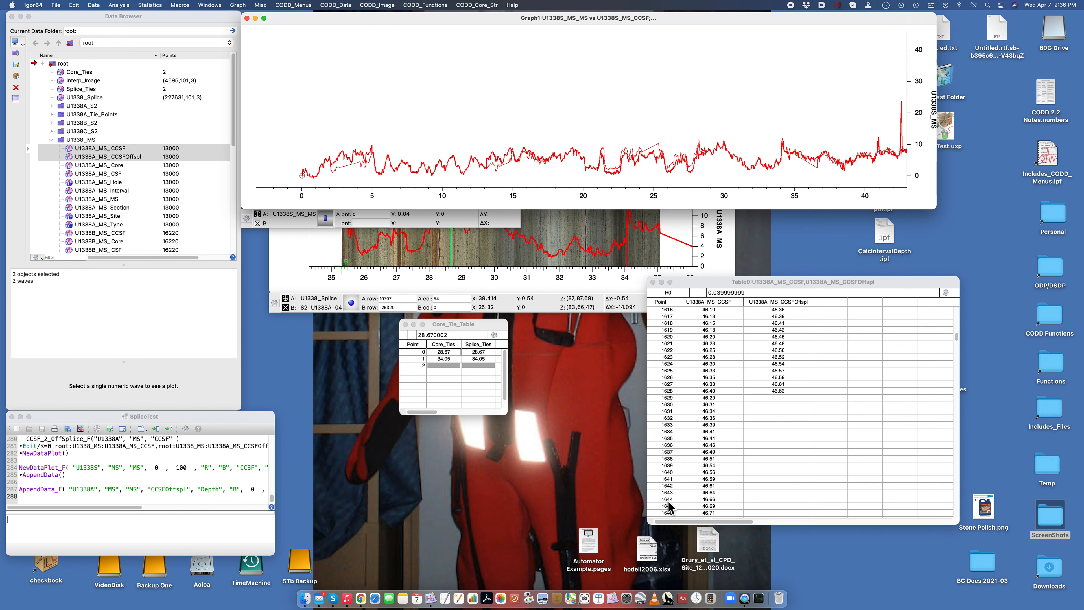